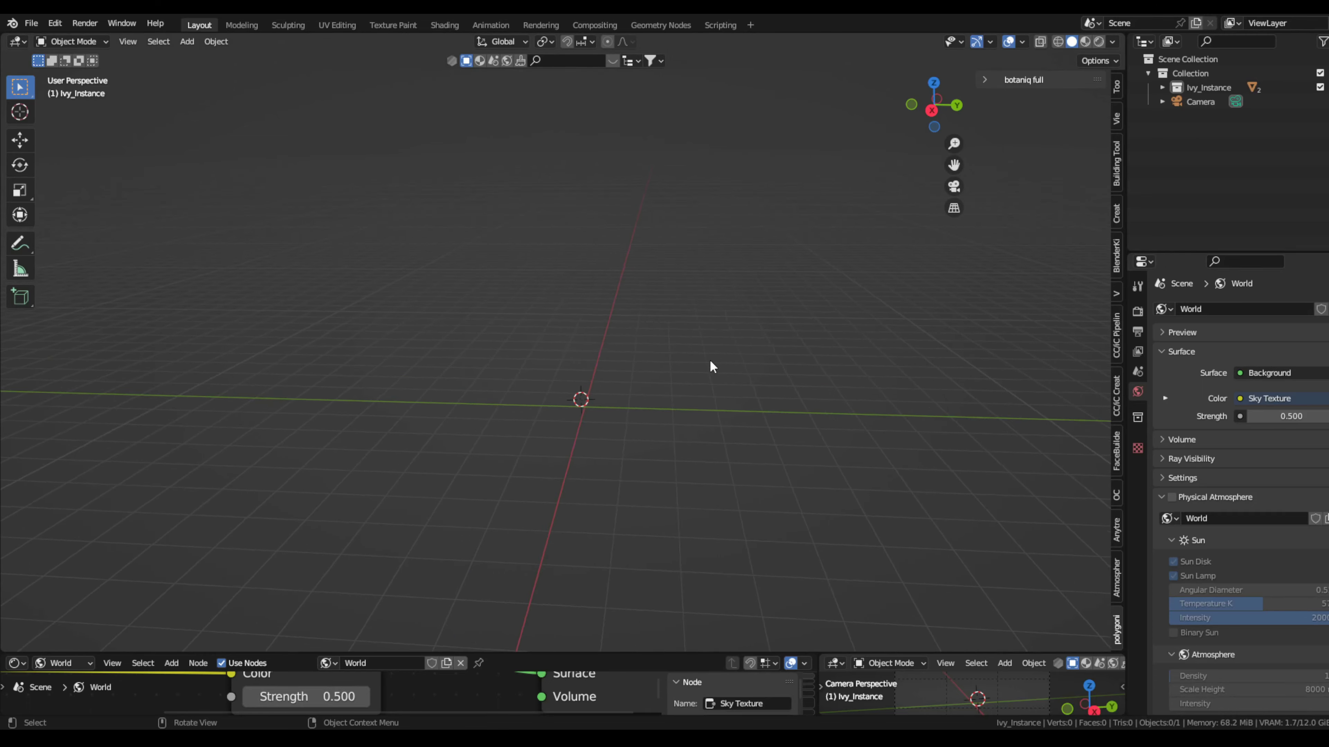
# Step: Add a cylinder mesh to the scene
pyautogui.hotkey('shift', 'a')
pyautogui.press('Escape')
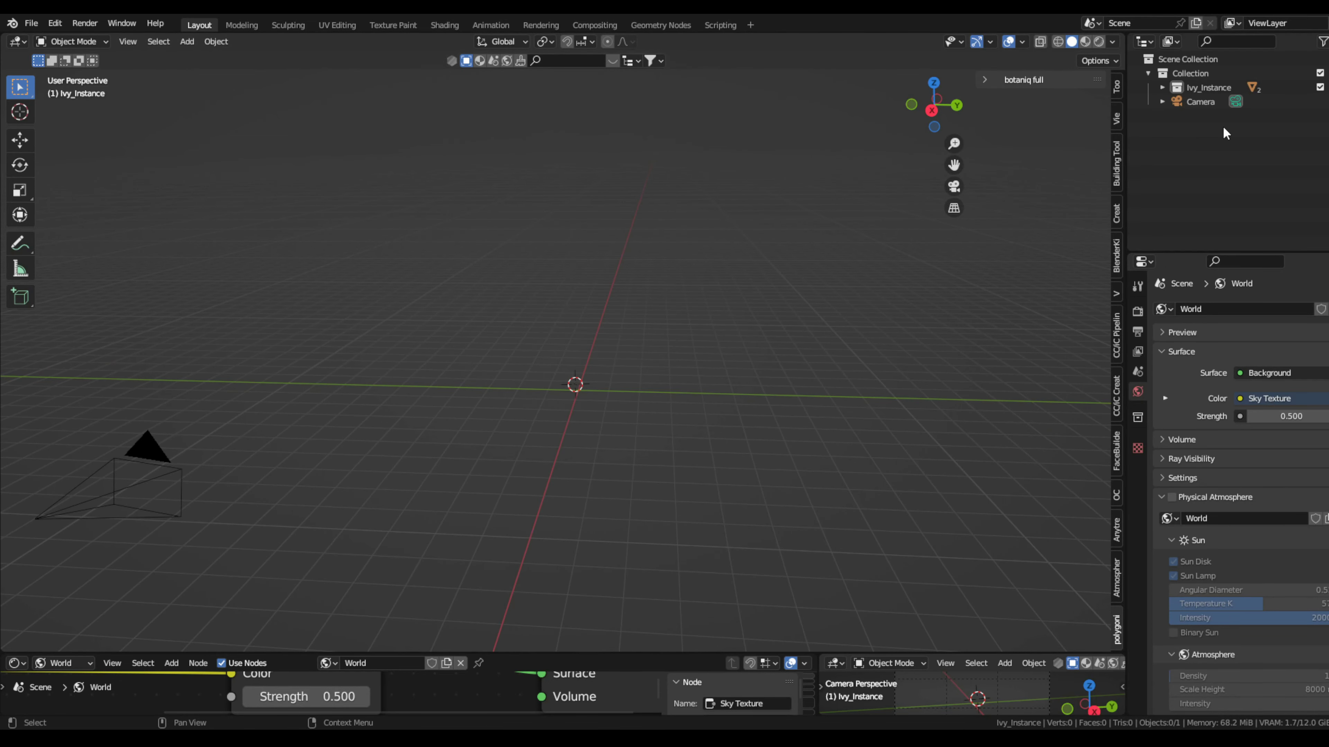
pyautogui.hotkey('shift', 'a')
pyautogui.click(837, 352)
# Step: Flatten the cylinder along Z into a disc and switch to Edit Mode
pyautogui.press('s')
pyautogui.press('z')
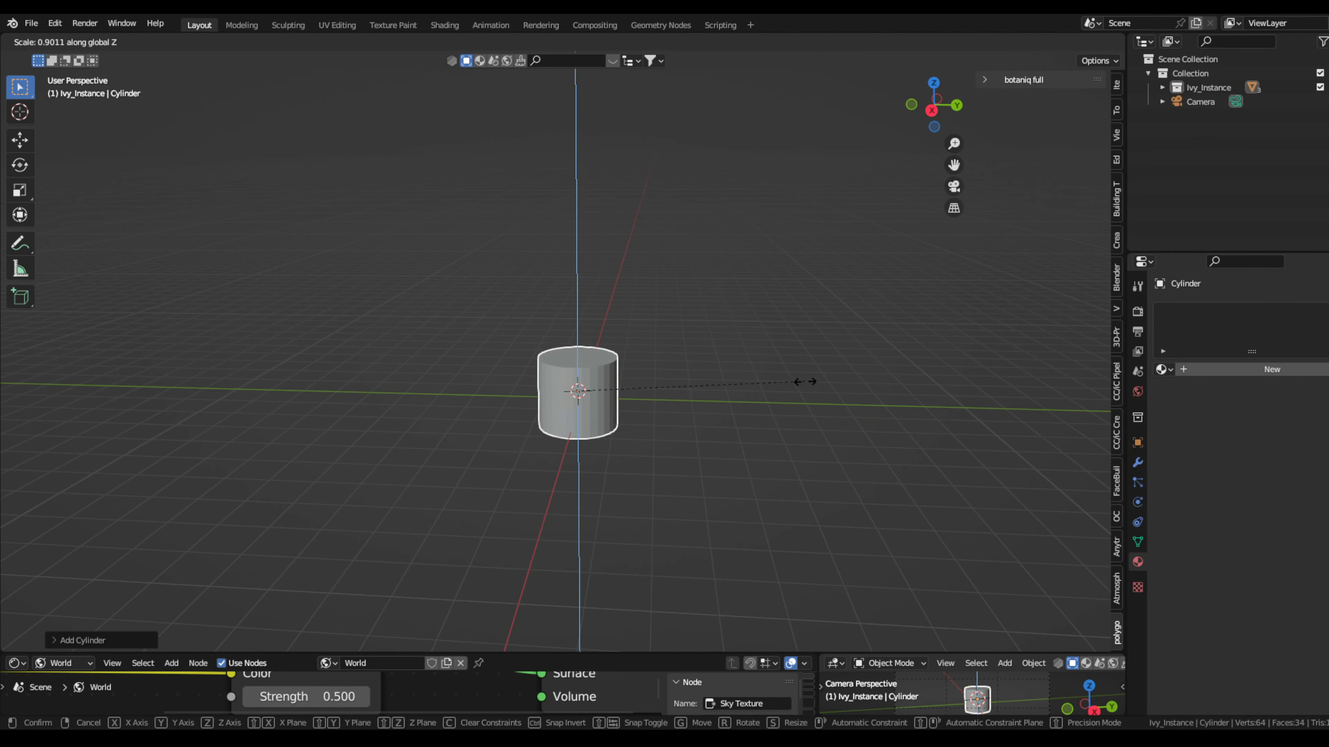
pyautogui.click(653, 393)
pyautogui.click(1138, 462)
pyautogui.press('Tab')
# Step: Inset and extrude the underside faces twice to form a recessed bottom
pyautogui.press('i')
pyautogui.click(773, 243)
pyautogui.press('e')
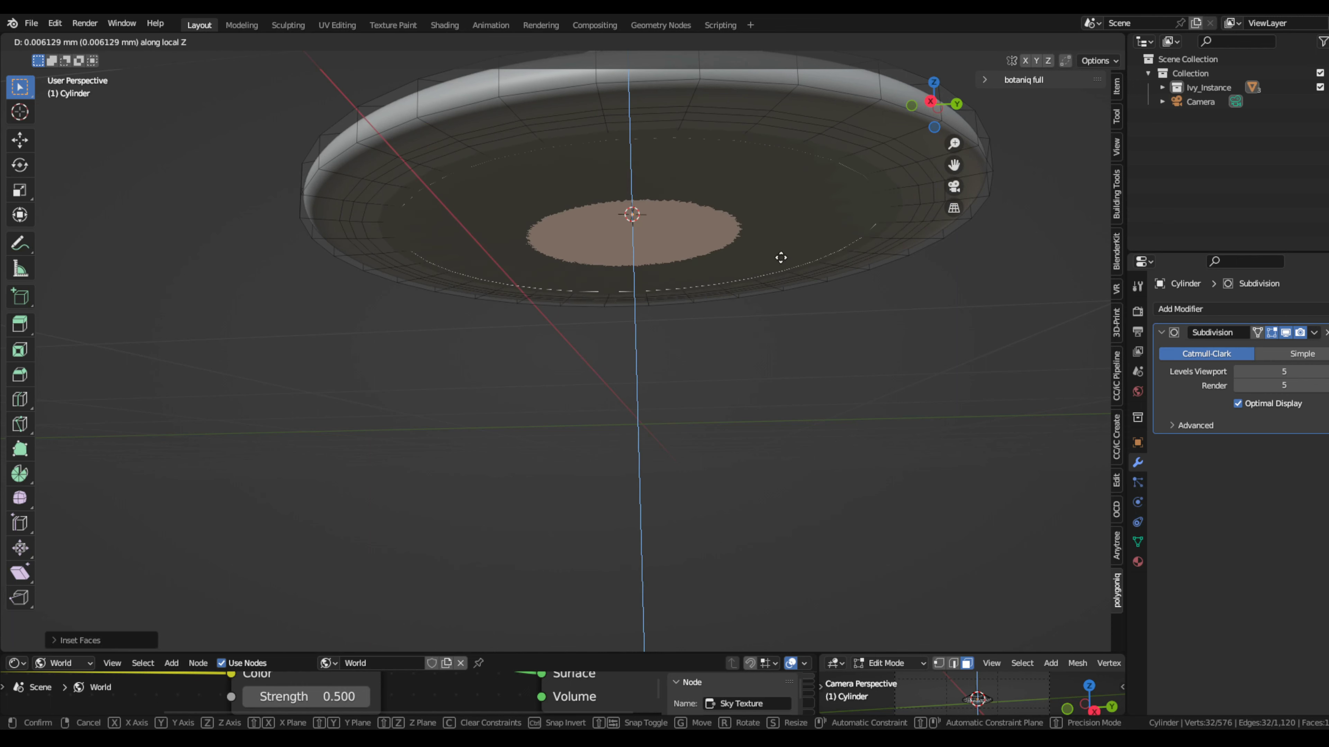
pyautogui.moveTo(750, 267)
pyautogui.mouseDown(button='middle')
pyautogui.moveTo(658, 261)
pyautogui.moveTo(557, 315)
pyautogui.moveTo(701, 306)
pyautogui.mouseUp(button='middle')
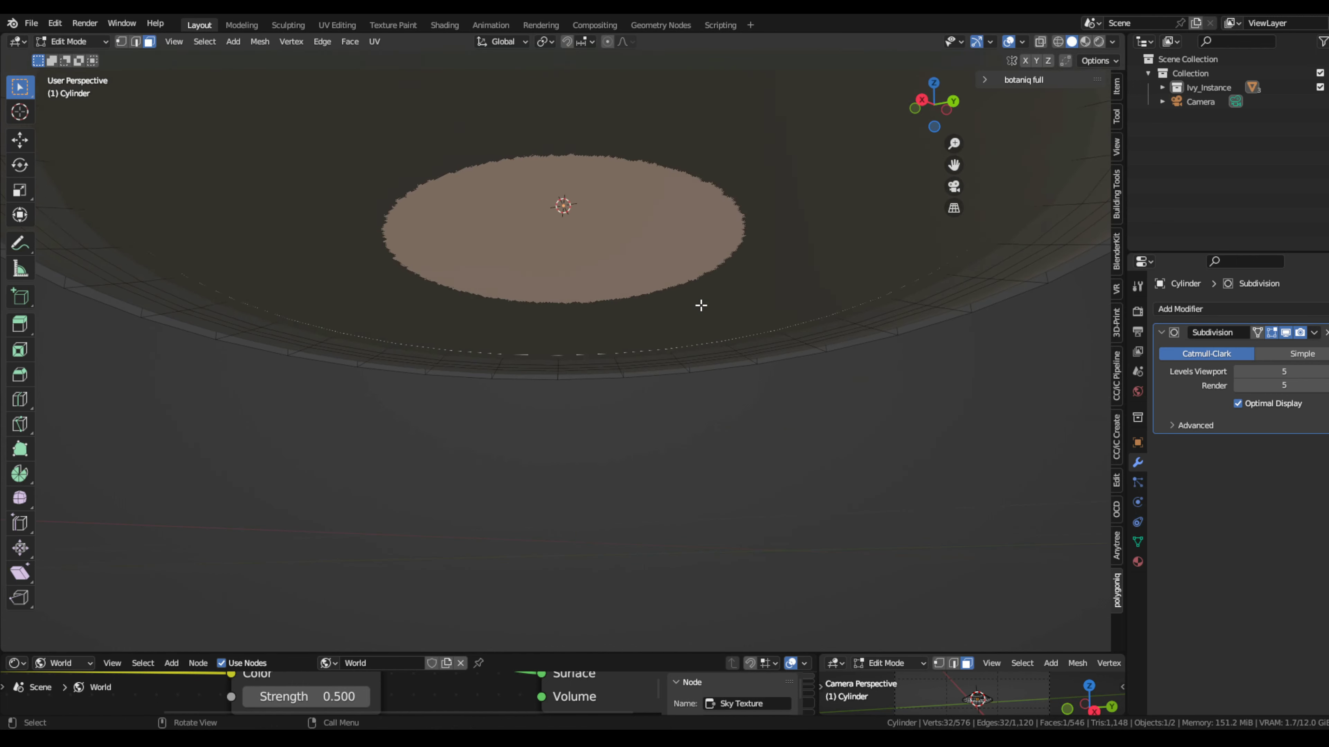
pyautogui.press('i')
pyautogui.click(727, 287)
pyautogui.press('e')
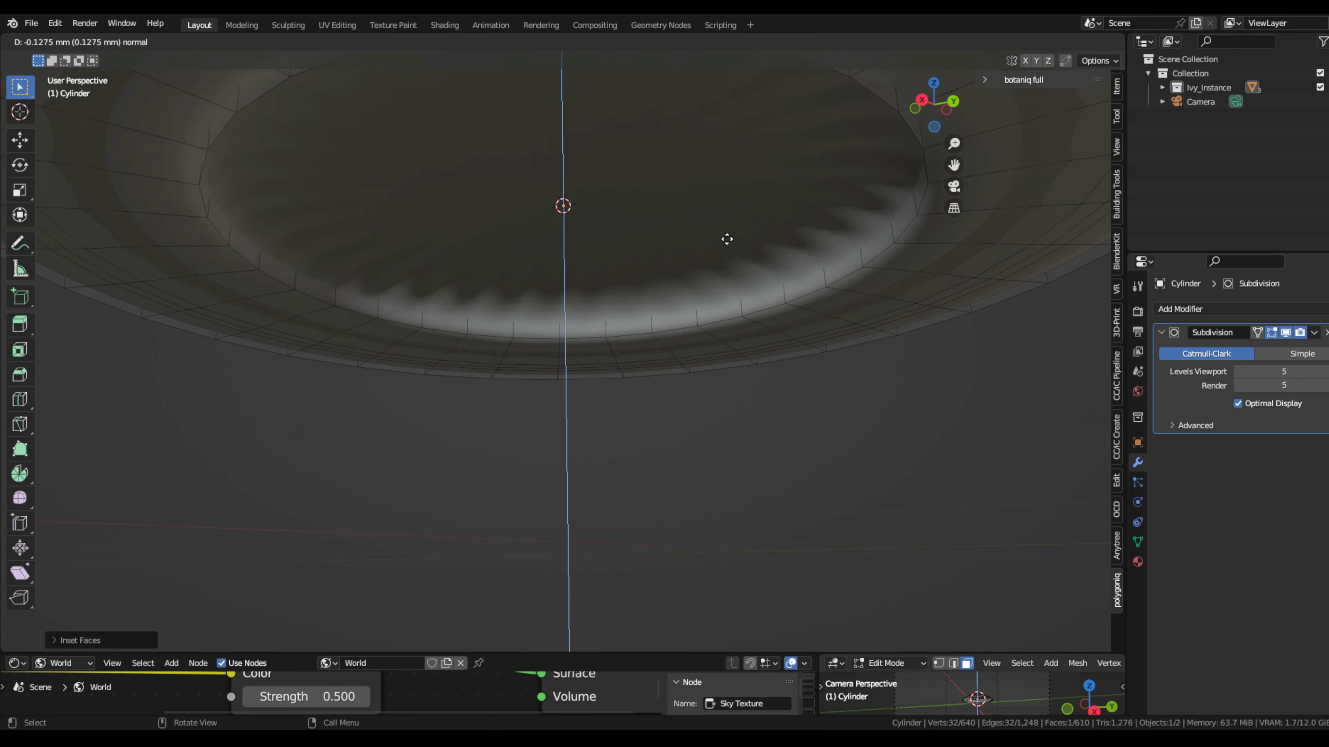
pyautogui.click(727, 239)
# Step: Shift the selected underside section vertically in two Z moves
pyautogui.moveTo(736, 229); pyautogui.dragTo(480, 272, button='middle')
pyautogui.scroll(-3, 346, 208)
pyautogui.press('g')
pyautogui.press('z')
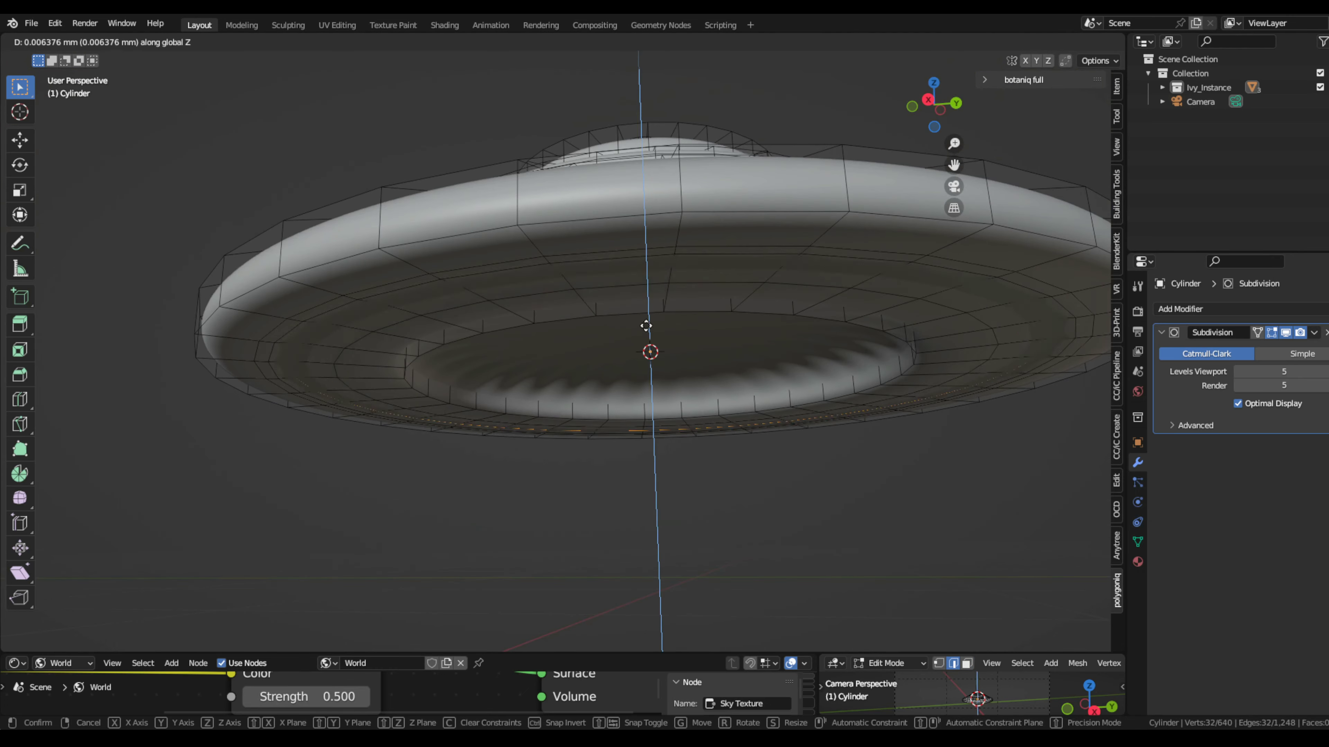
pyautogui.click(646, 326)
pyautogui.moveTo(652, 314)
pyautogui.mouseDown(button='middle')
pyautogui.moveTo(655, 273)
pyautogui.moveTo(665, 327)
pyautogui.moveTo(419, 258)
pyautogui.moveTo(538, 303)
pyautogui.moveTo(607, 386)
pyautogui.moveTo(673, 324)
pyautogui.mouseUp(button='middle')
pyautogui.press('g')
pyautogui.press('z')
pyautogui.click(655, 273)
# Step: Add a second edge loop to the selection and move both loops along Z
pyautogui.keyDown('alt'); pyautogui.keyDown('shift'); pyautogui.click(418, 258); pyautogui.keyUp('shift'); pyautogui.keyUp('alt')
pyautogui.press('g')
pyautogui.press('z')
pyautogui.click(573, 320)
# Step: Add a loop cut at the top cylinder's base and shrink the rim loops
pyautogui.scroll(3, 656, 341)
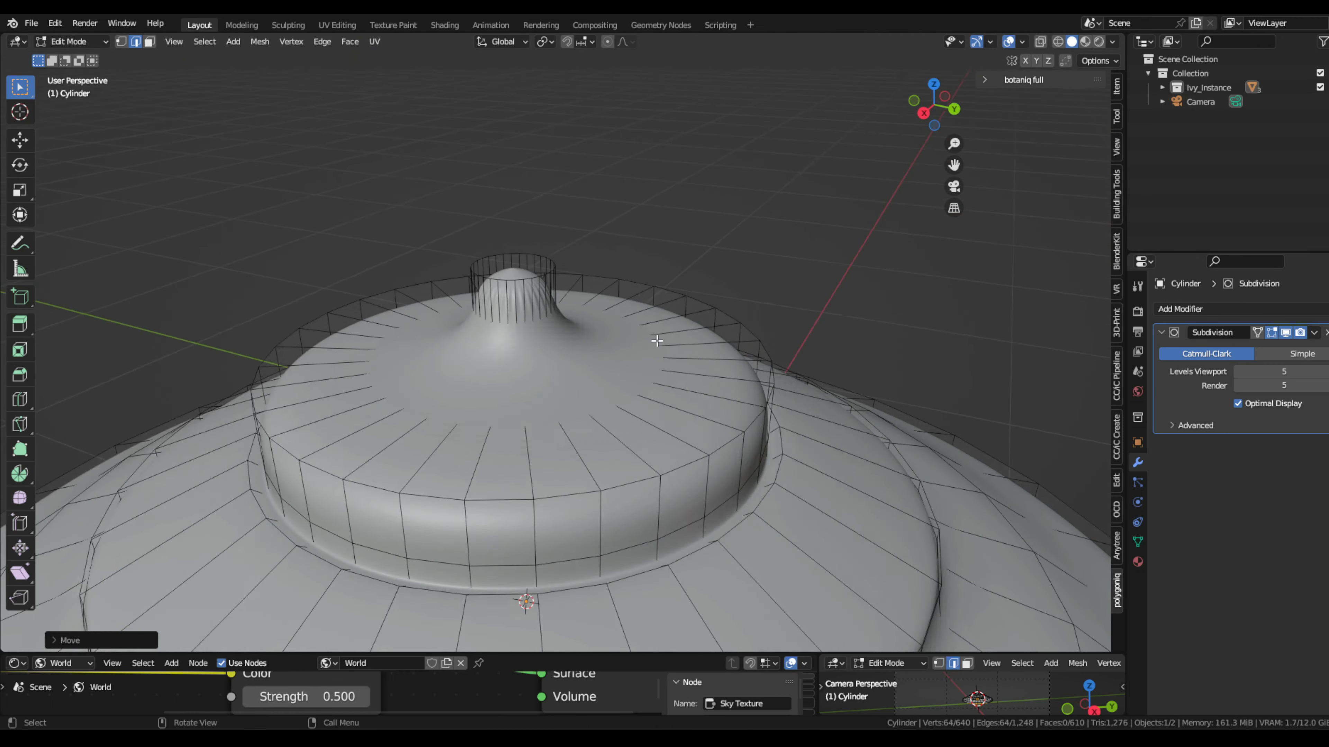
pyautogui.hotkey('ctrl', 'r')
pyautogui.click(544, 293)
pyautogui.click(541, 267)
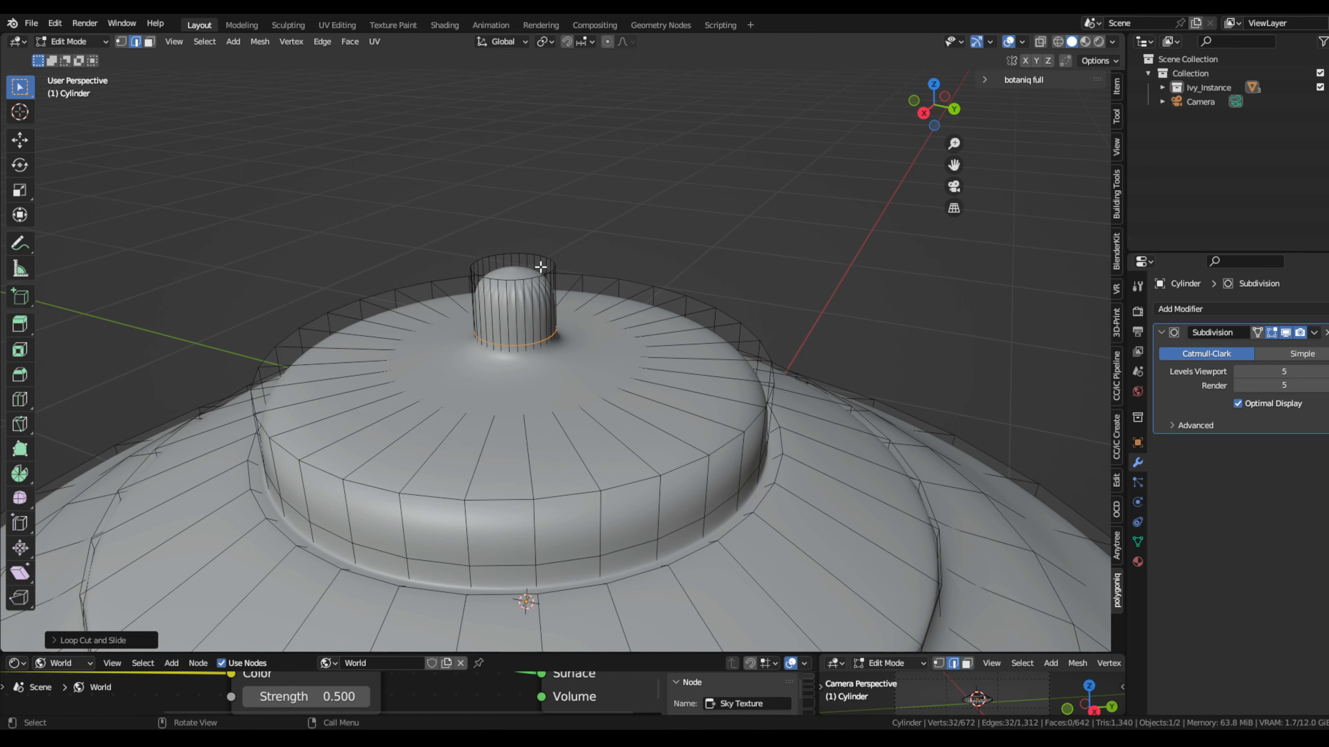
pyautogui.press('s')
pyautogui.click(584, 308)
pyautogui.scroll(-5, 584, 307)
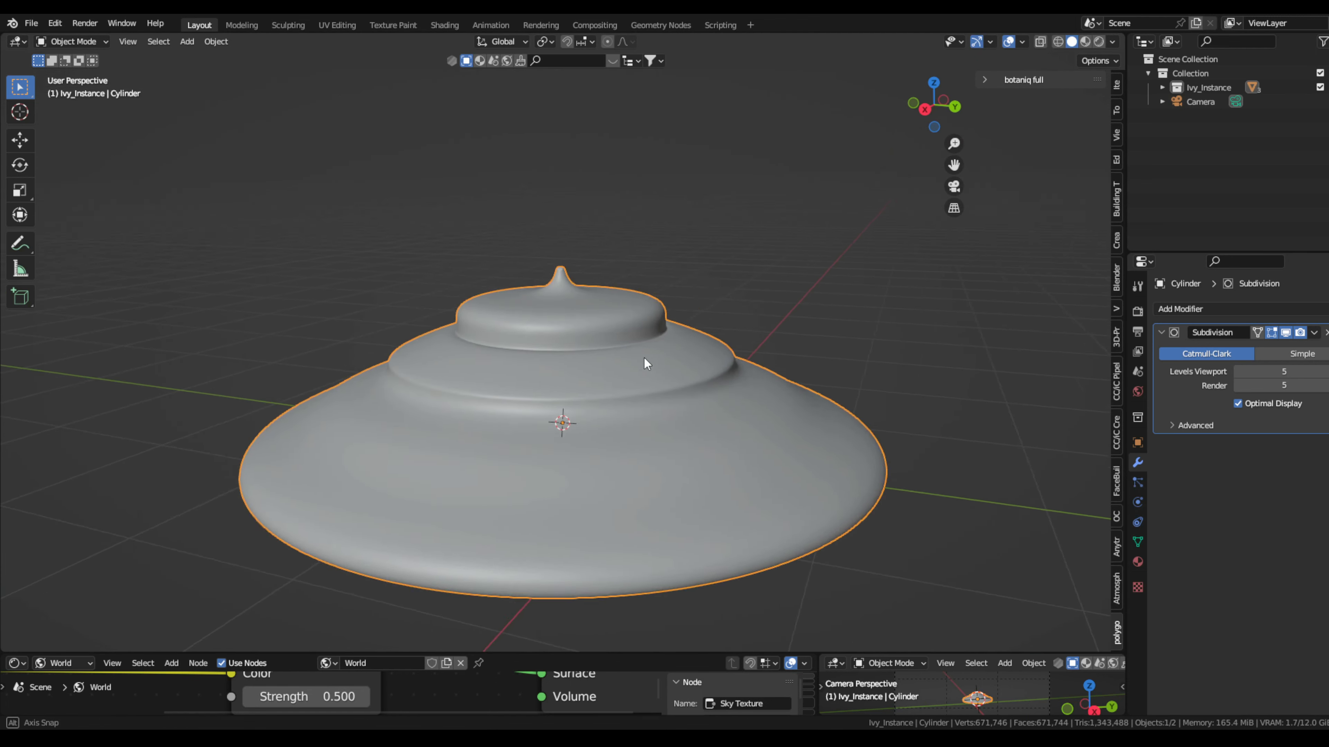
# Step: Select a rim loop and reposition it vertically, abandoning a bevel attempt
pyautogui.scroll(5, 628, 314)
pyautogui.keyDown('alt'); pyautogui.click(727, 293); pyautogui.keyUp('alt')
pyautogui.press('g')
pyautogui.press('z')
pyautogui.click(832, 317)
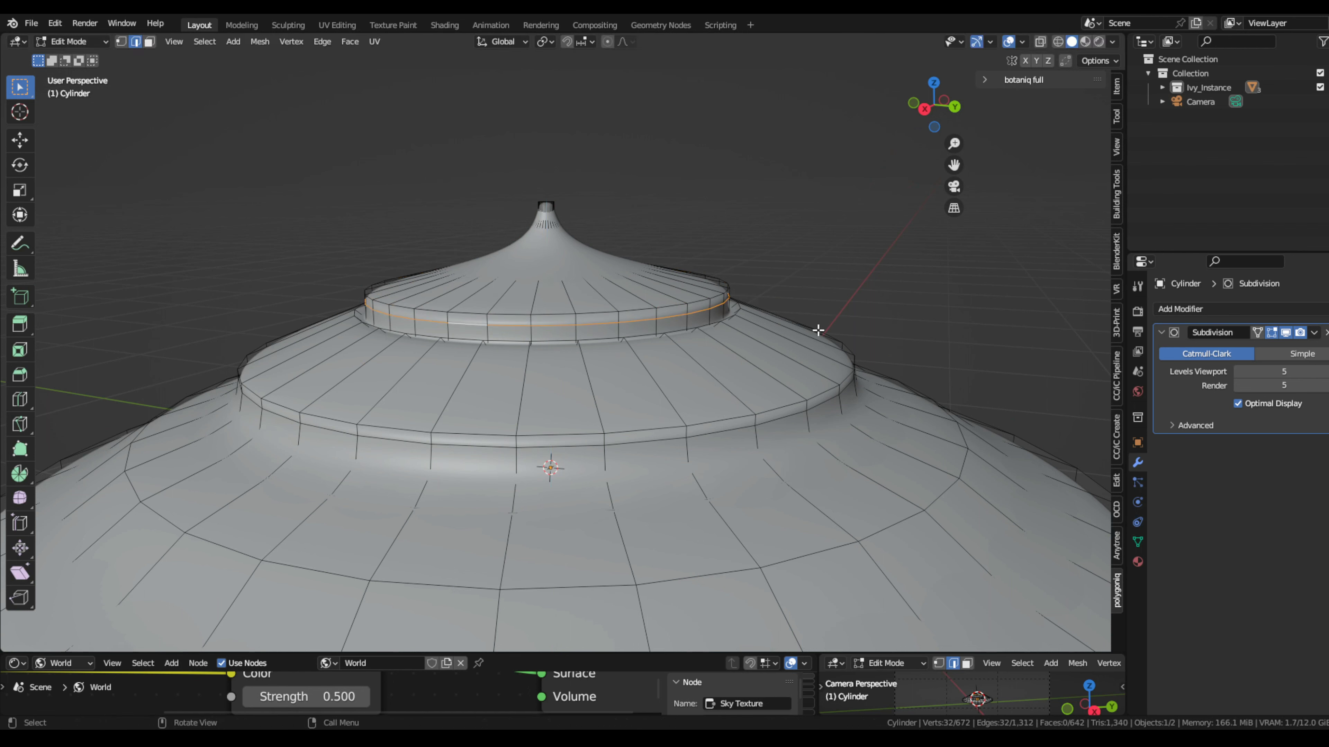
pyautogui.press('g')
pyautogui.press('z')
pyautogui.click(846, 346)
pyautogui.hotkey('ctrl', 'b')
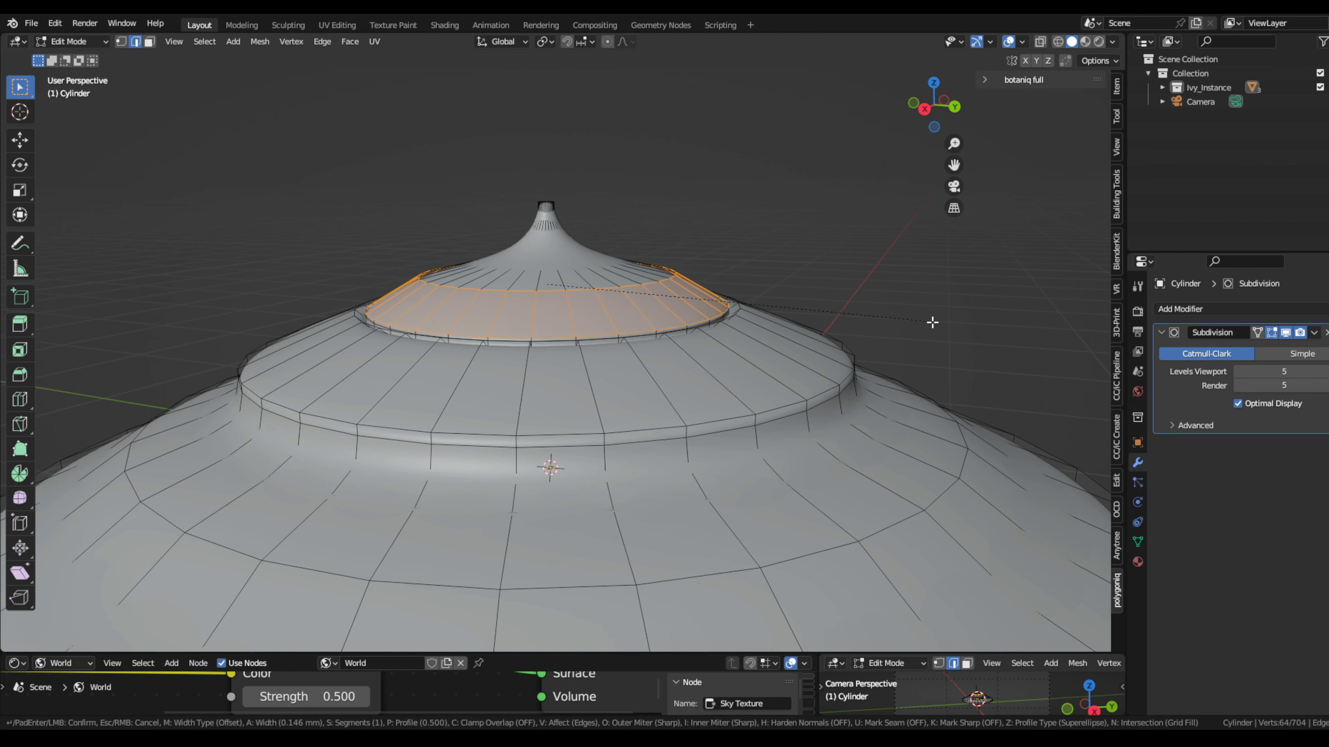
pyautogui.press('Escape')
# Step: Move the rim loop along Z again and rescale it uniformly
pyautogui.scroll(-2, 733, 340)
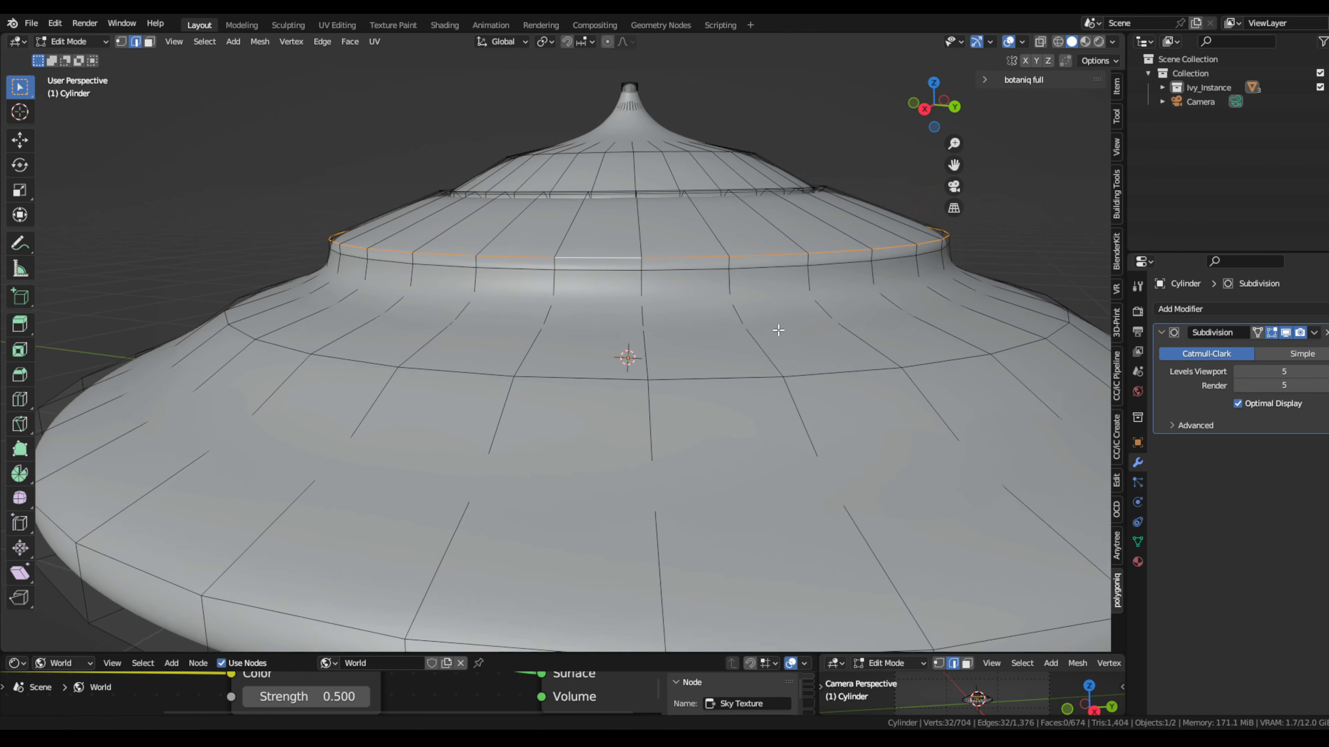
pyautogui.scroll(-2, 680, 345)
pyautogui.scroll(2, 614, 347)
pyautogui.press('g')
pyautogui.press('z')
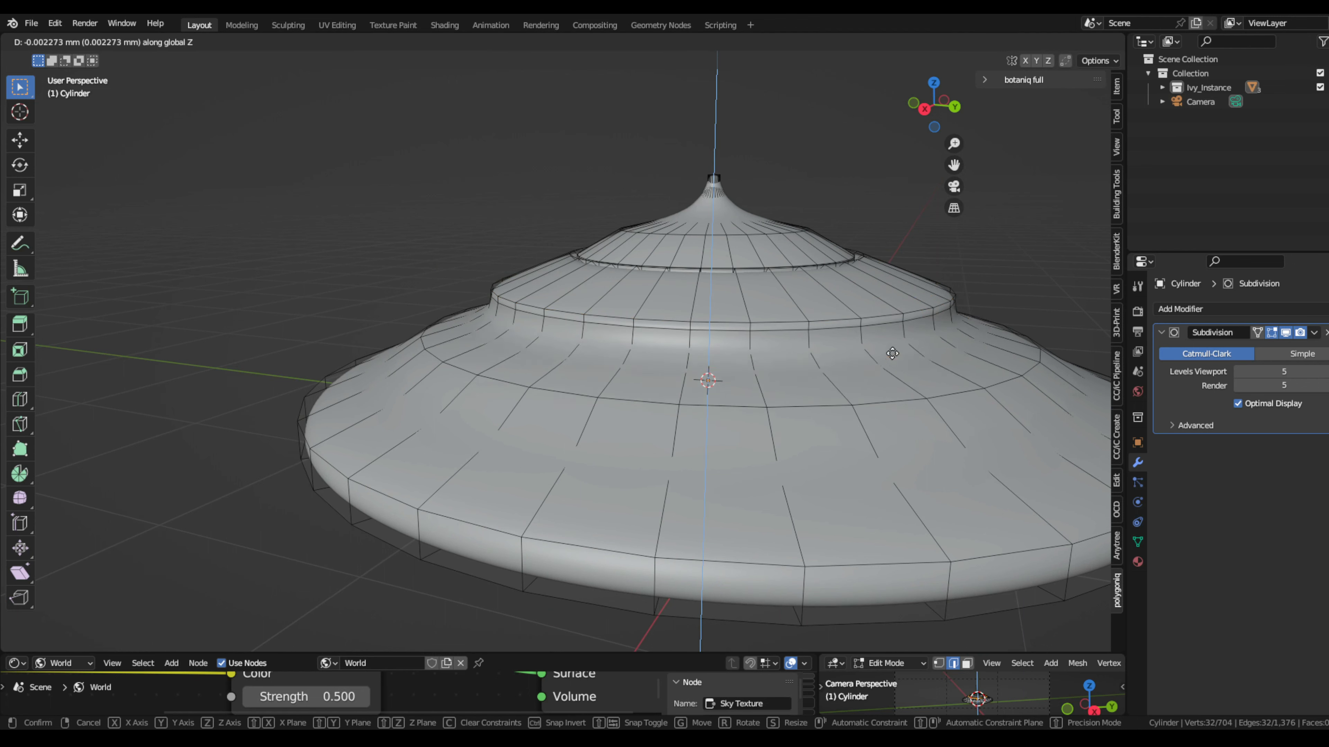
pyautogui.click(890, 348)
pyautogui.press('s')
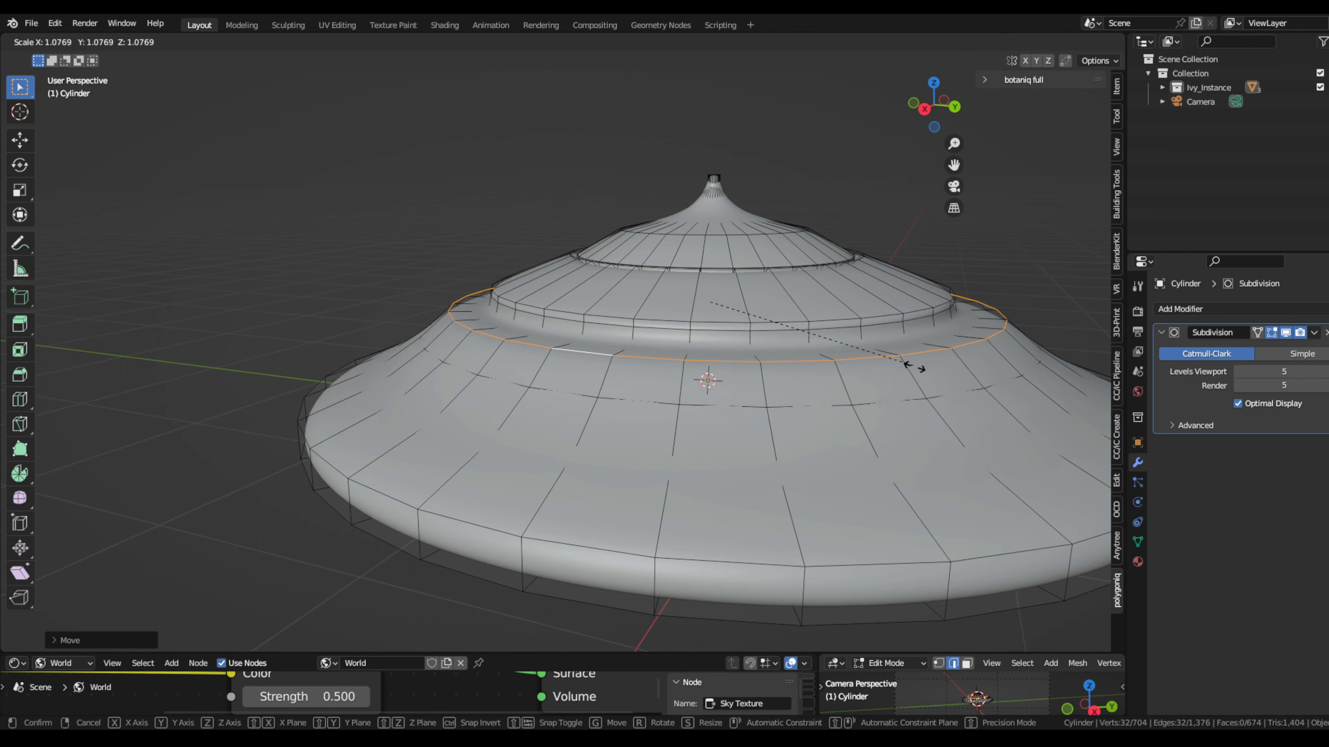
pyautogui.click(914, 368)
# Step: Raise the selected loop along Z and preview the smoothed saucer from the side
pyautogui.moveTo(914, 368); pyautogui.dragTo(920, 360, button='middle')
pyautogui.press('g')
pyautogui.press('z')
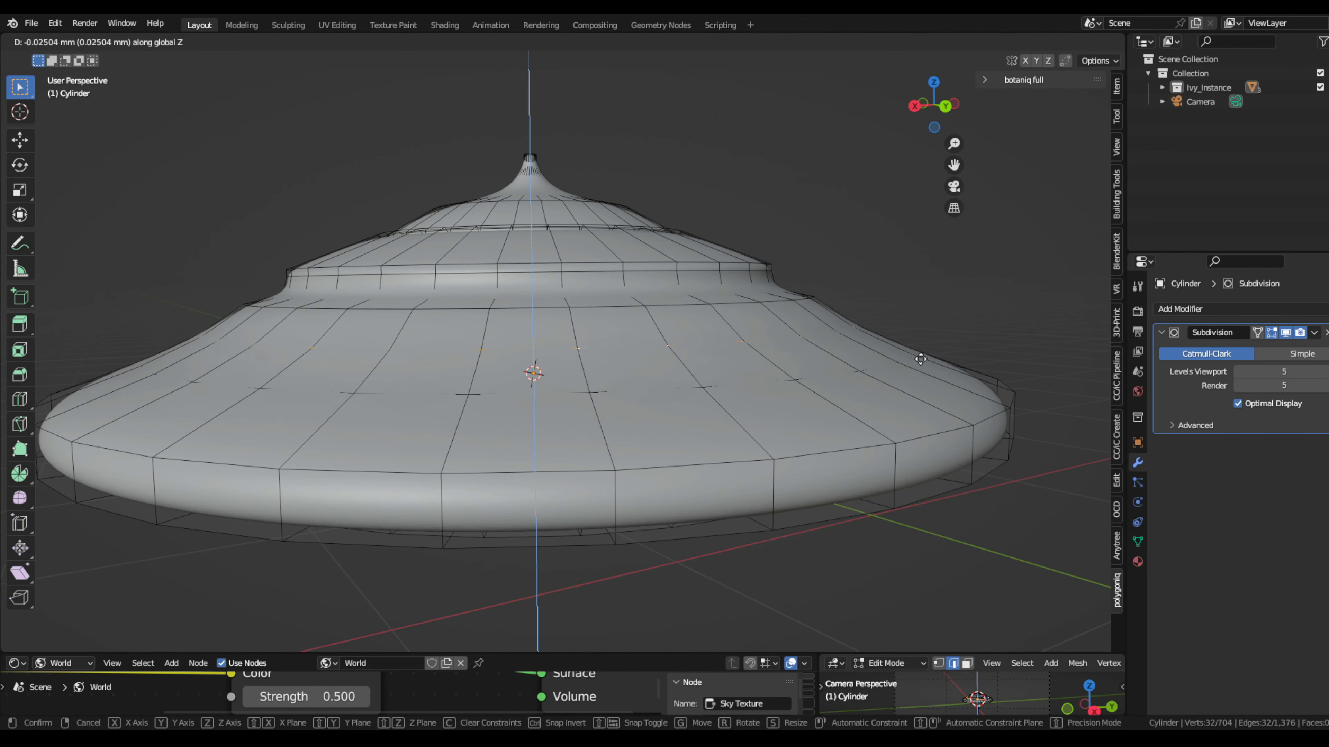
pyautogui.click(920, 359)
pyautogui.press('Tab')
pyautogui.scroll(-3, 936, 319)
pyautogui.moveTo(950, 319); pyautogui.dragTo(850, 288, button='middle')
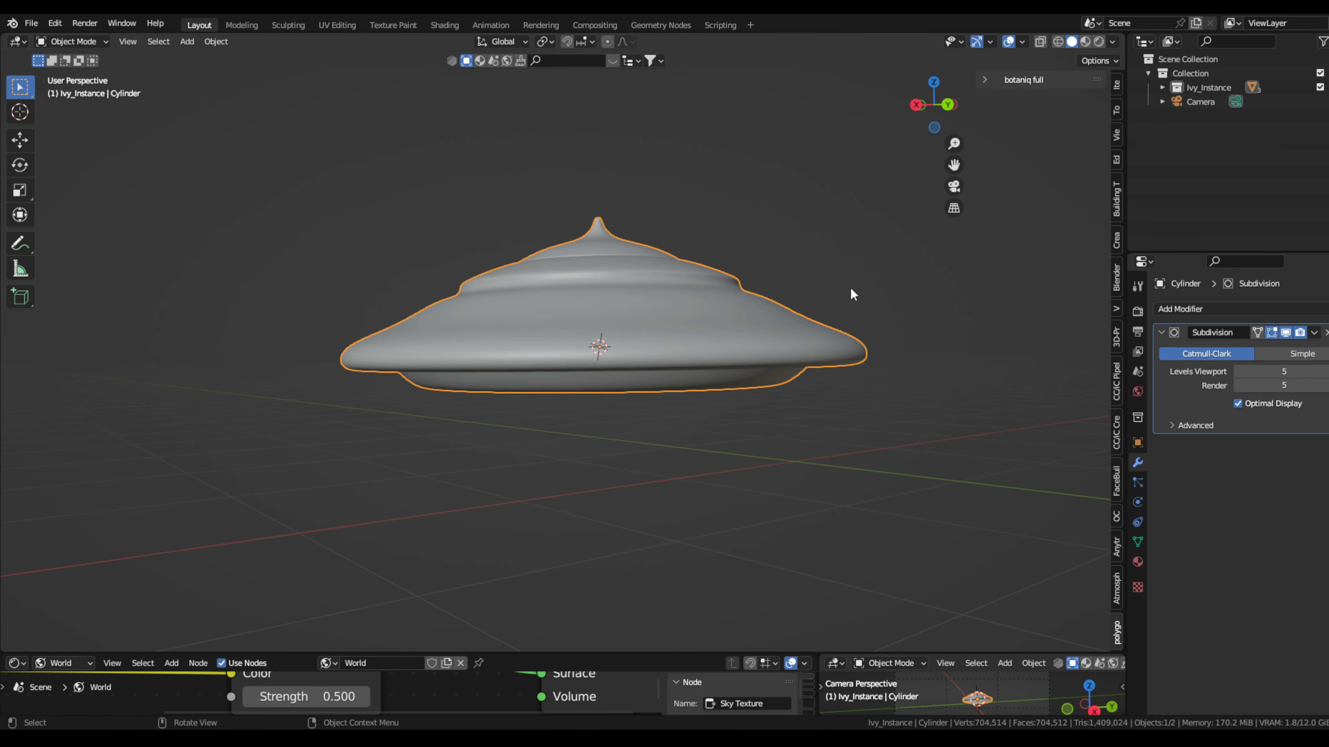
# Step: Scale the outer edge loop outward to widen the rim, then select the upper loop
pyautogui.press('Tab')
pyautogui.press('s')
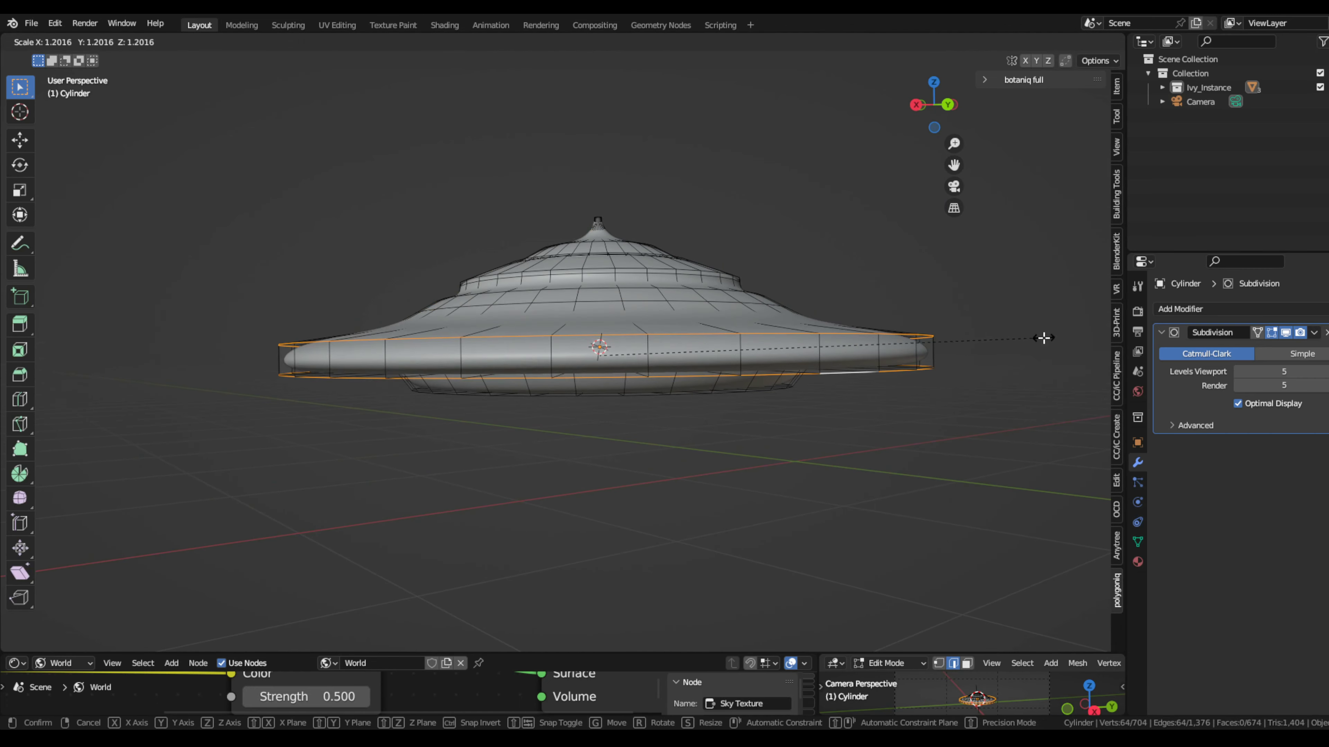
pyautogui.click(1044, 338)
pyautogui.moveTo(1043, 338)
pyautogui.mouseDown(button='middle')
pyautogui.moveTo(989, 341)
pyautogui.moveTo(999, 291)
pyautogui.moveTo(881, 291)
pyautogui.moveTo(944, 243)
pyautogui.moveTo(984, 247)
pyautogui.moveTo(967, 276)
pyautogui.moveTo(878, 324)
pyautogui.moveTo(956, 309)
pyautogui.moveTo(918, 324)
pyautogui.mouseUp(button='middle')
pyautogui.scroll(4, 621, 332)
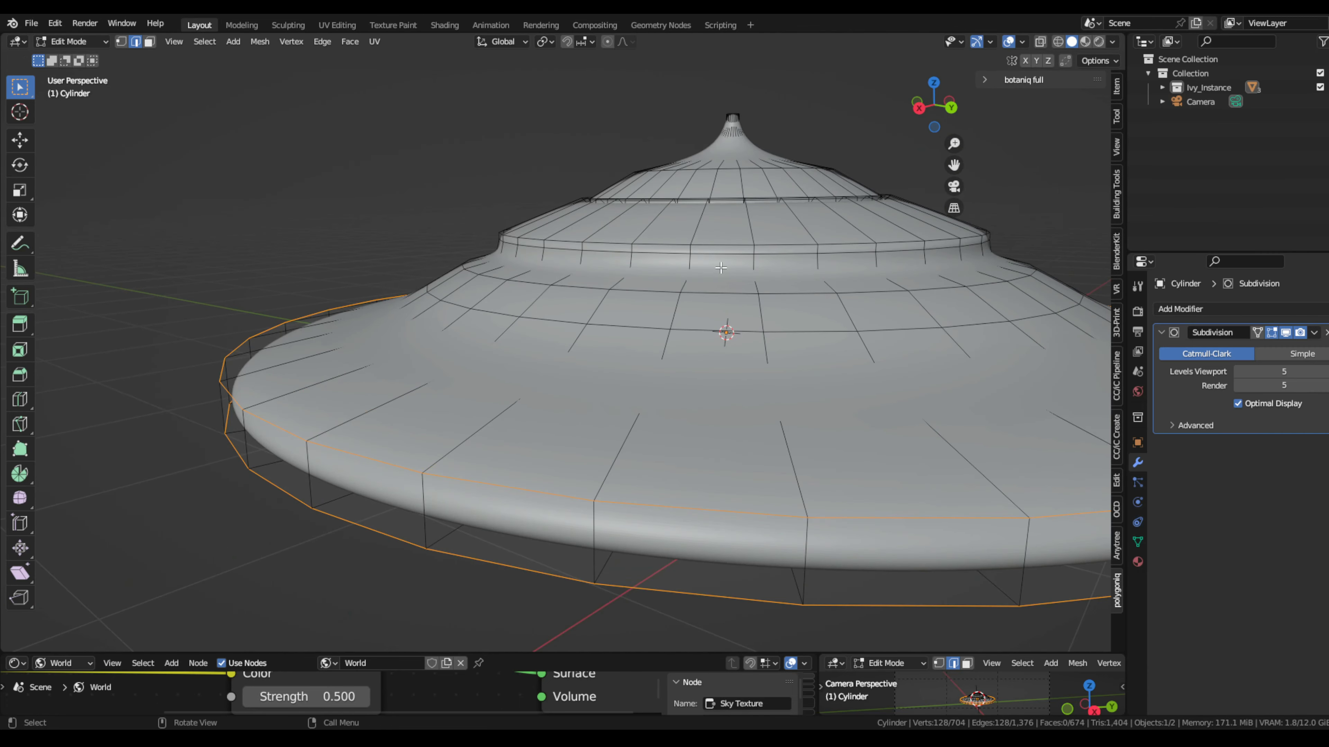
pyautogui.scroll(-3, 721, 268)
pyautogui.keyDown('alt'); pyautogui.click(523, 445); pyautogui.keyUp('alt')
# Step: Raise the upper edge loop along Z into a taller cone
pyautogui.press('g')
pyautogui.press('z')
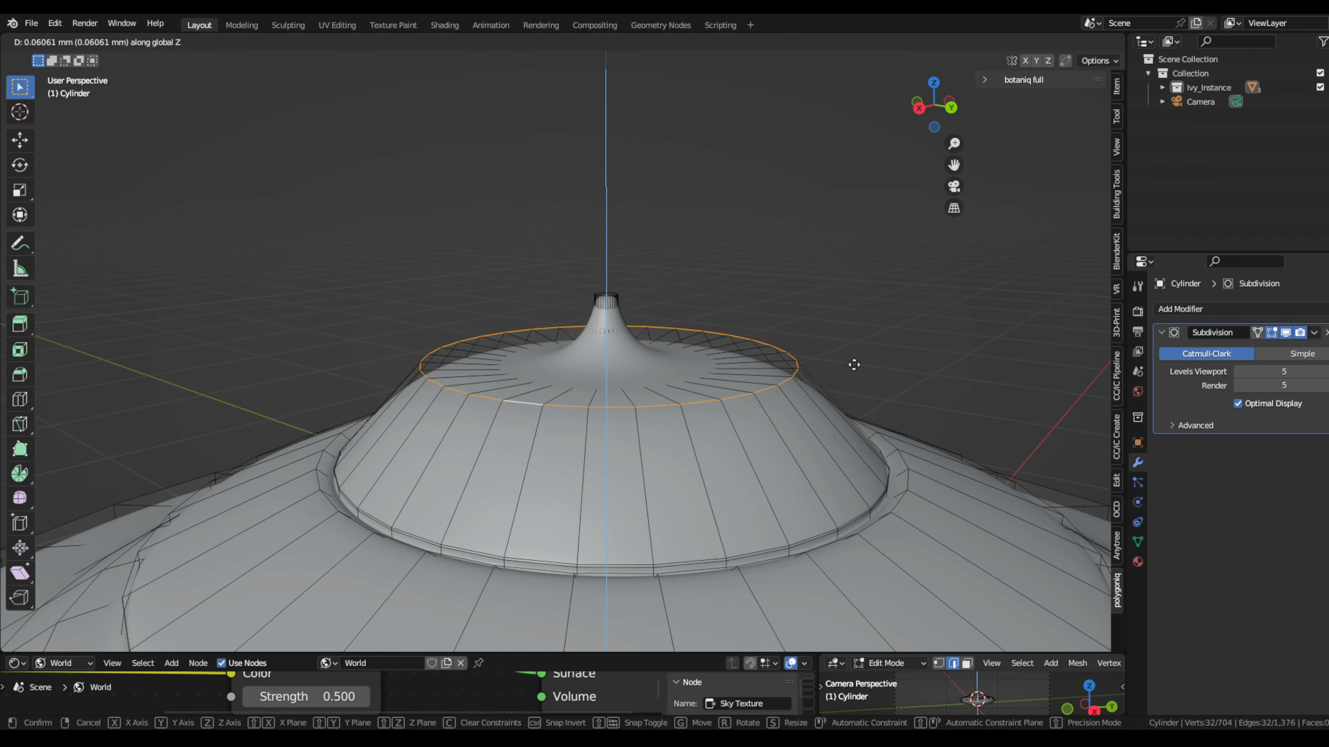
pyautogui.click(854, 364)
pyautogui.moveTo(853, 364); pyautogui.dragTo(618, 543, button='middle')
# Step: Select the face band around the cone and inset each face individually
pyautogui.press('3')
pyautogui.click(608, 356)
pyautogui.moveTo(608, 480); pyautogui.dragTo(408, 563, button='middle')
pyautogui.keyDown('alt'); pyautogui.click(509, 430); pyautogui.keyUp('alt')
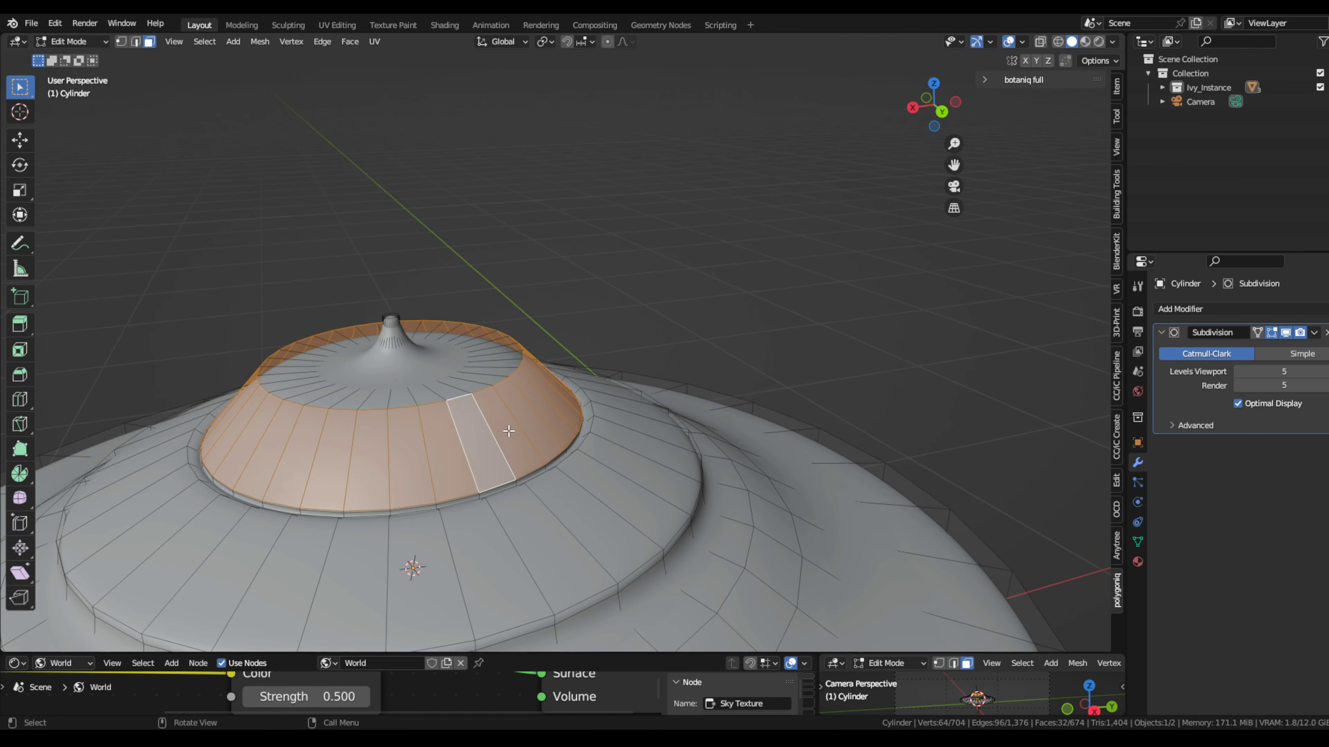
pyautogui.moveTo(509, 430); pyautogui.dragTo(654, 367, button='middle')
pyautogui.press('i')
pyautogui.press('i')
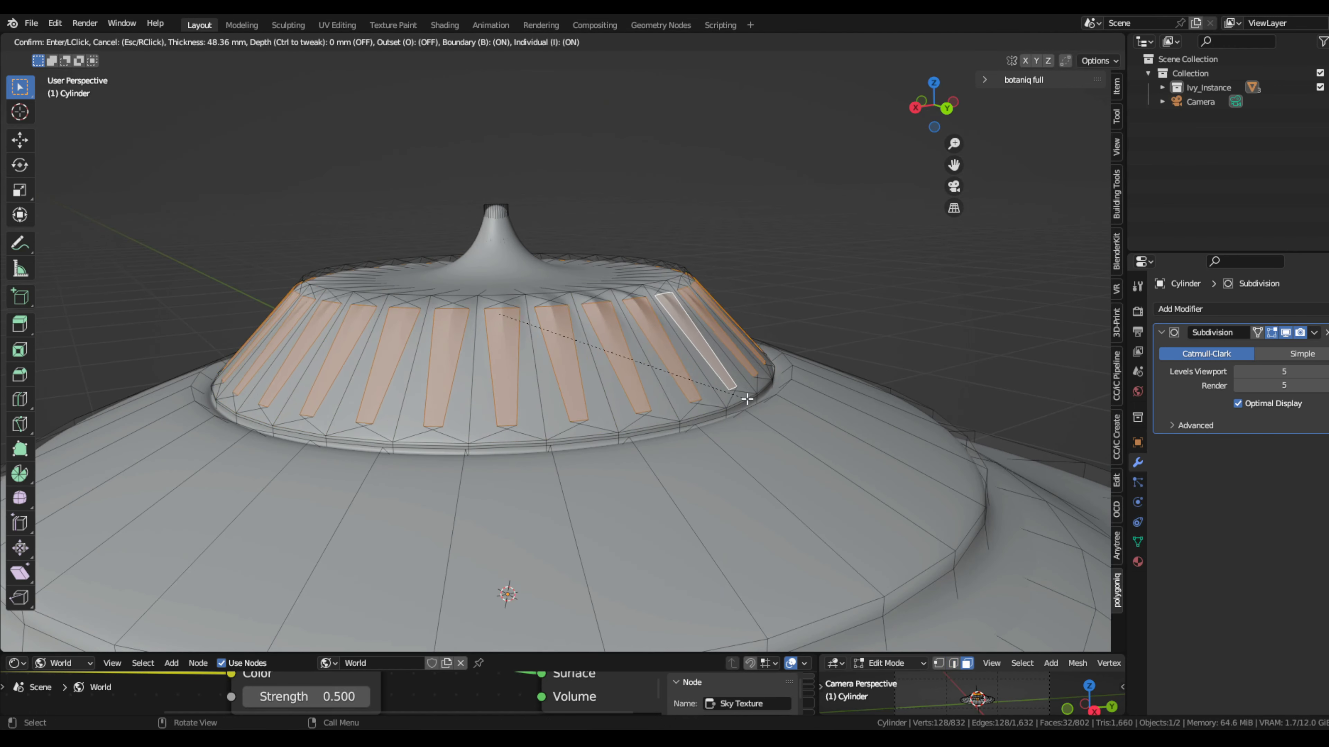
pyautogui.click(765, 405)
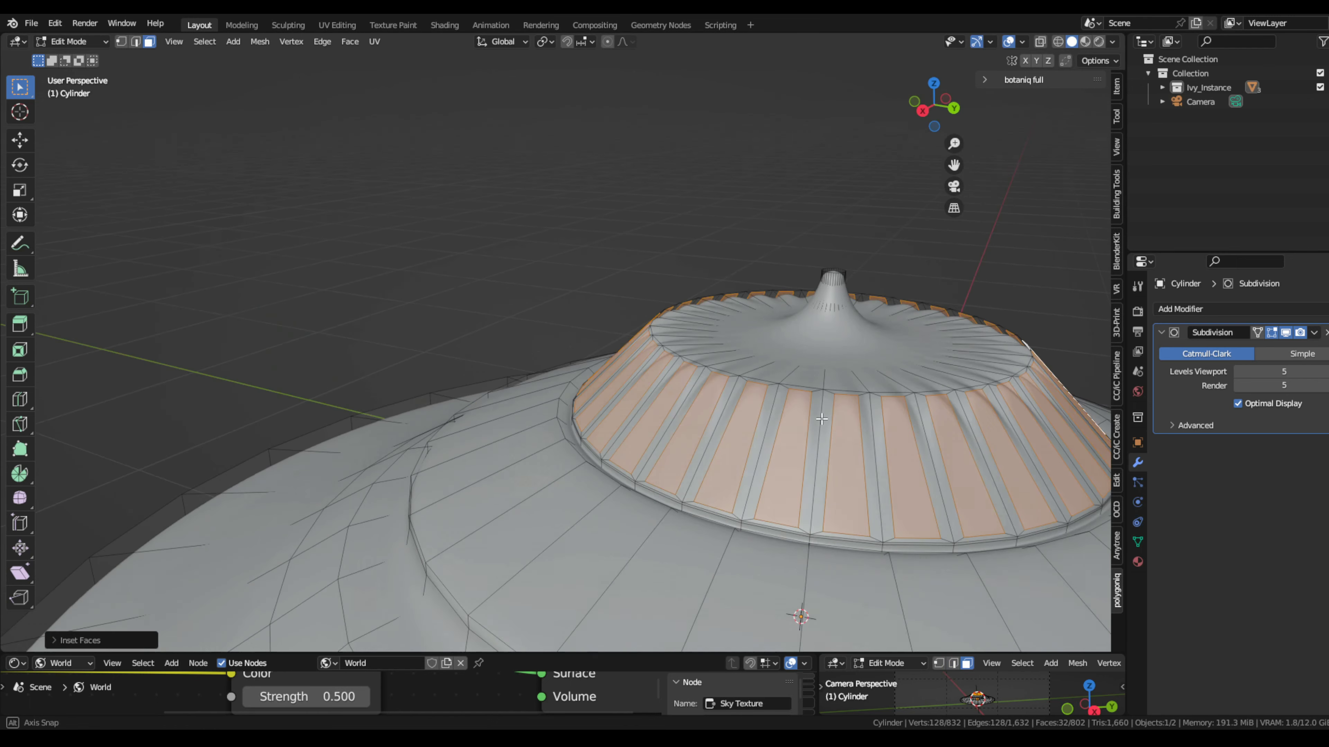
# Step: Extrude and scale the inset panels into raised flutes
pyautogui.moveTo(765, 405); pyautogui.dragTo(913, 403, button='middle')
pyautogui.press('e')
pyautogui.press('s')
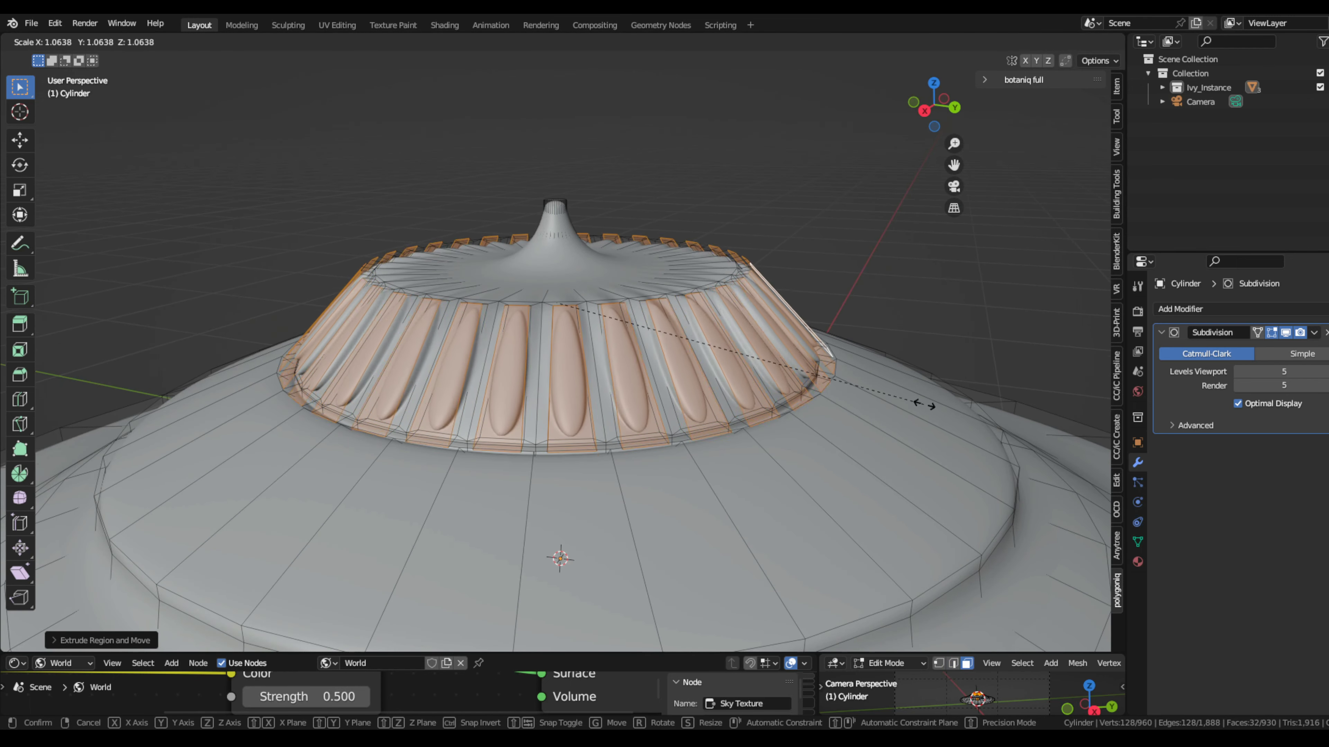
pyautogui.click(922, 408)
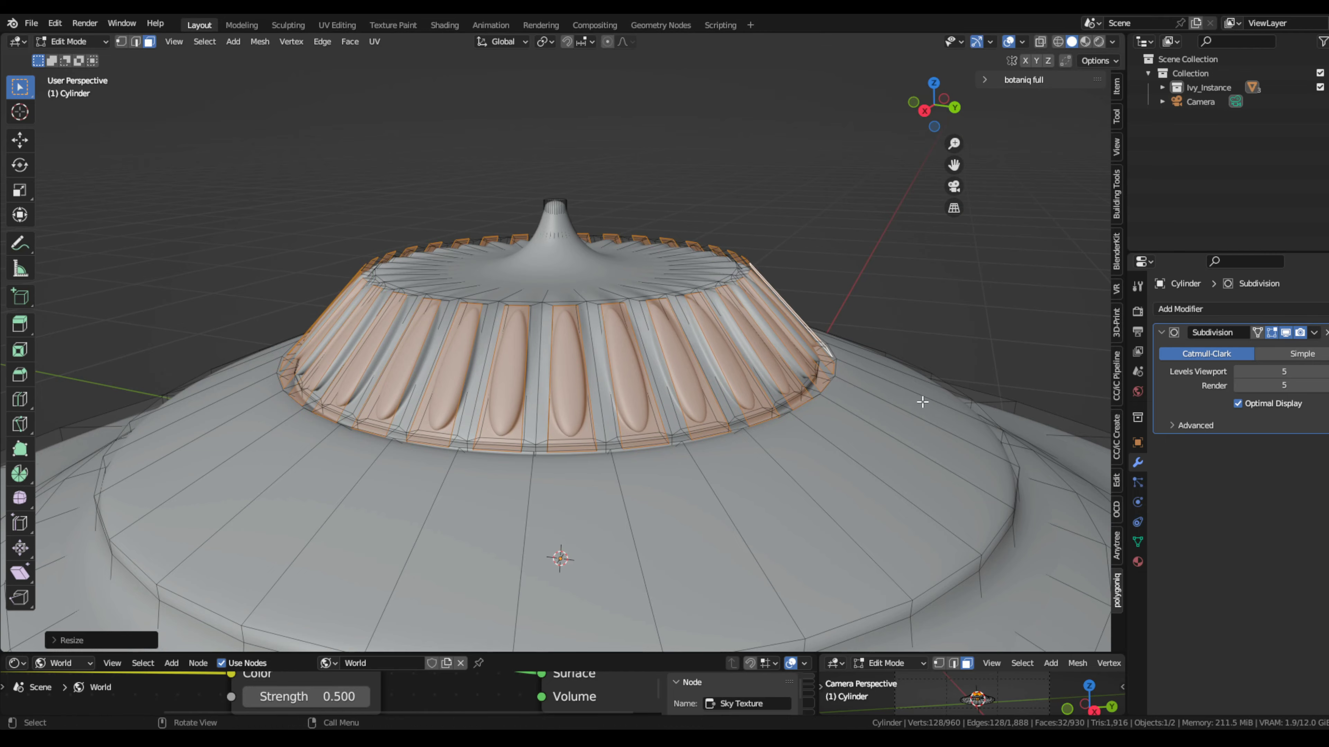
# Step: Select the dome's top cap faces and extrude them upward
pyautogui.moveTo(922, 408)
pyautogui.mouseDown(button='middle')
pyautogui.moveTo(785, 398)
pyautogui.moveTo(753, 236)
pyautogui.mouseUp(button='middle')
pyautogui.scroll(-2, 784, 398)
pyautogui.keyDown('alt'); pyautogui.click(575, 366); pyautogui.keyUp('alt')
pyautogui.press('e')
pyautogui.click(806, 417)
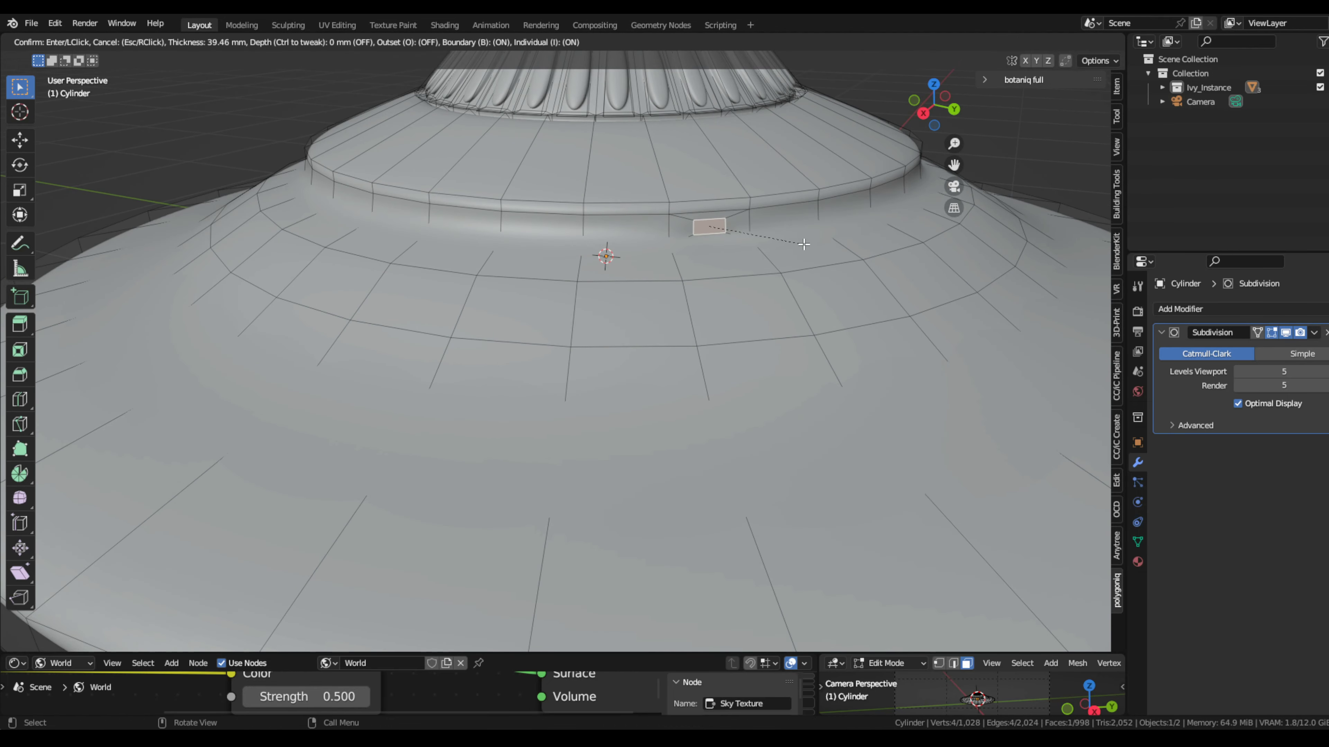
# Step: Individually inset the lower-tier face ring into window panels
pyautogui.press('i')
pyautogui.press('i')
pyautogui.click(759, 228)
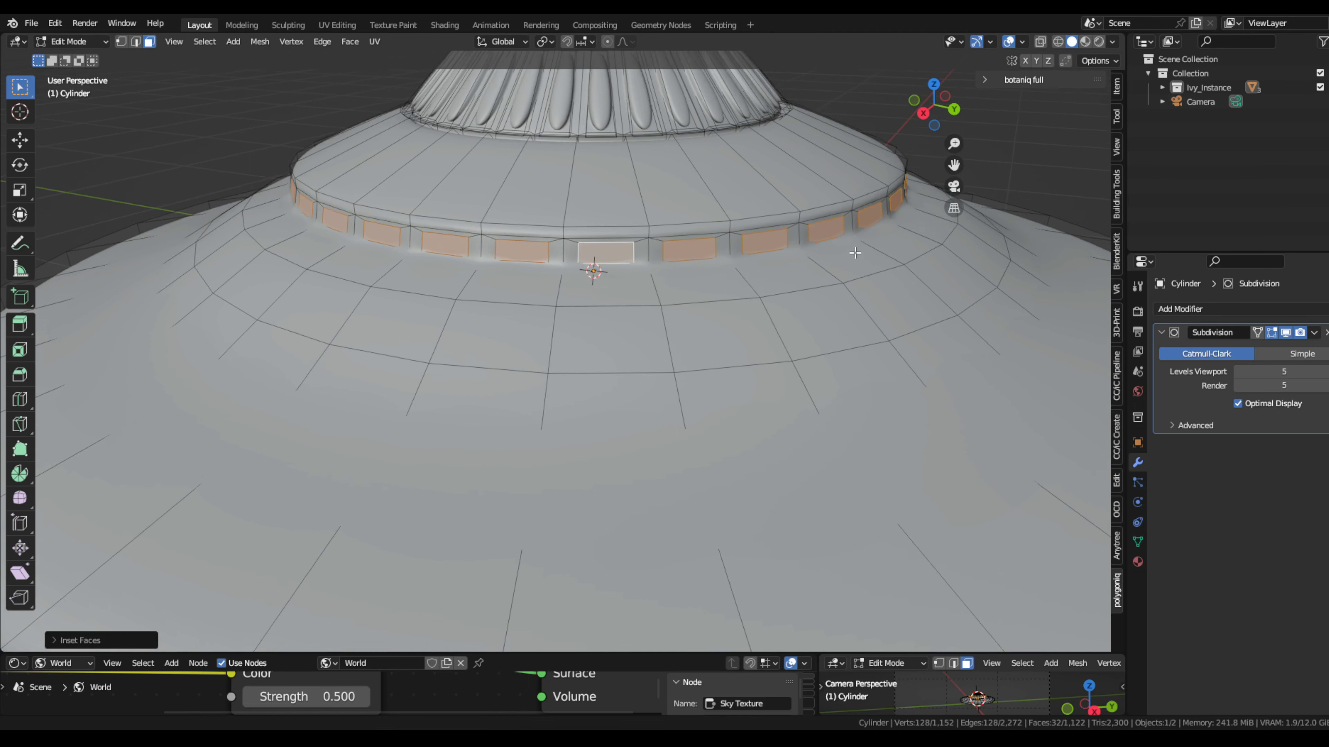
pyautogui.moveTo(760, 228); pyautogui.dragTo(773, 332, button='middle')
# Step: Add a second material slot with a new material 'light' and white emission
pyautogui.click(1138, 562)
pyautogui.click(1203, 326)
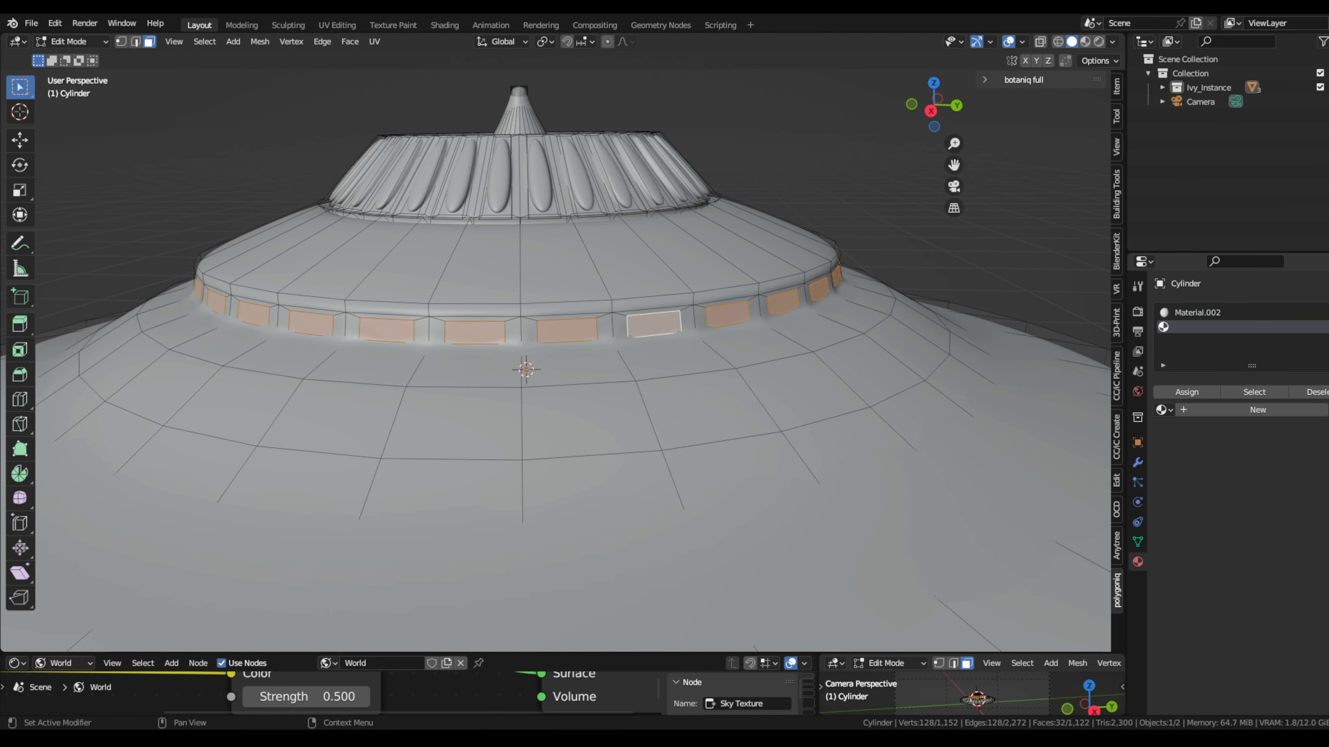
pyautogui.click(1188, 410)
pyautogui.press('Return')
pyautogui.scroll(-10, 1275, 533)
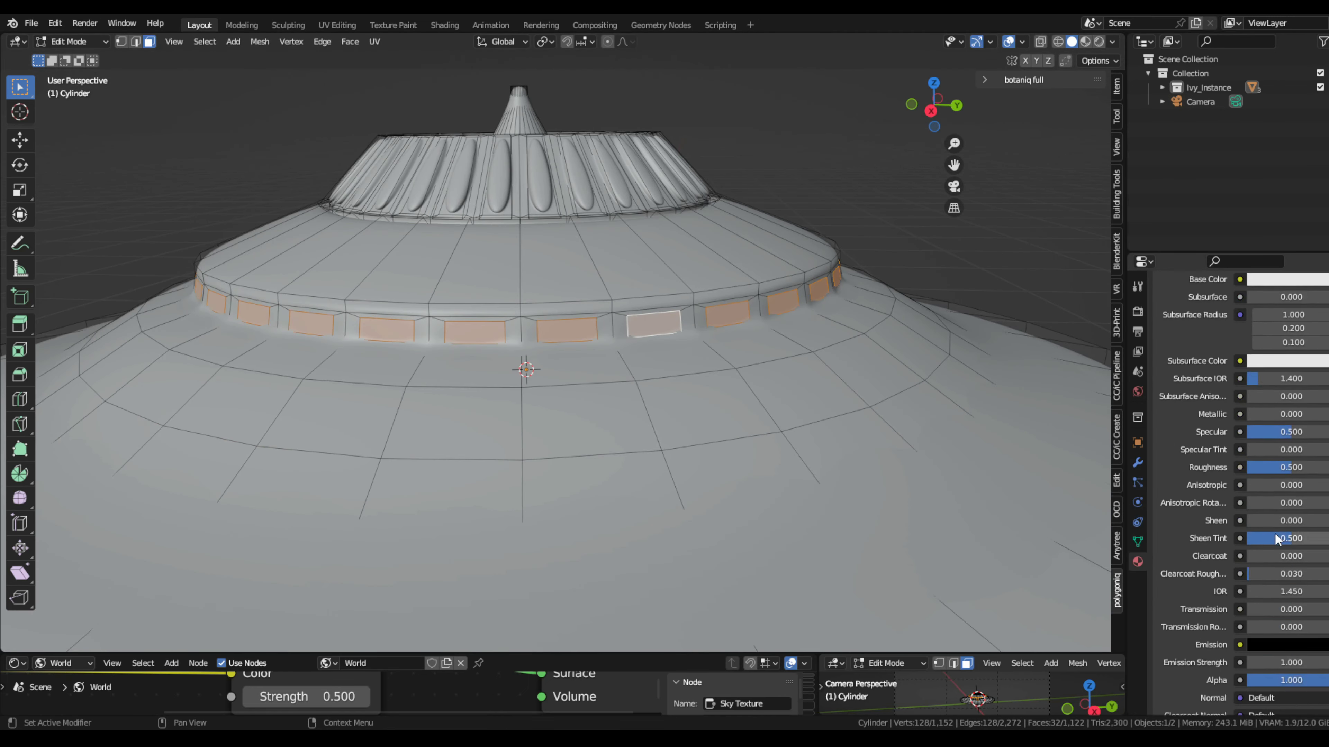
pyautogui.click(1282, 502)
pyautogui.moveTo(1324, 399); pyautogui.dragTo(1324, 304)
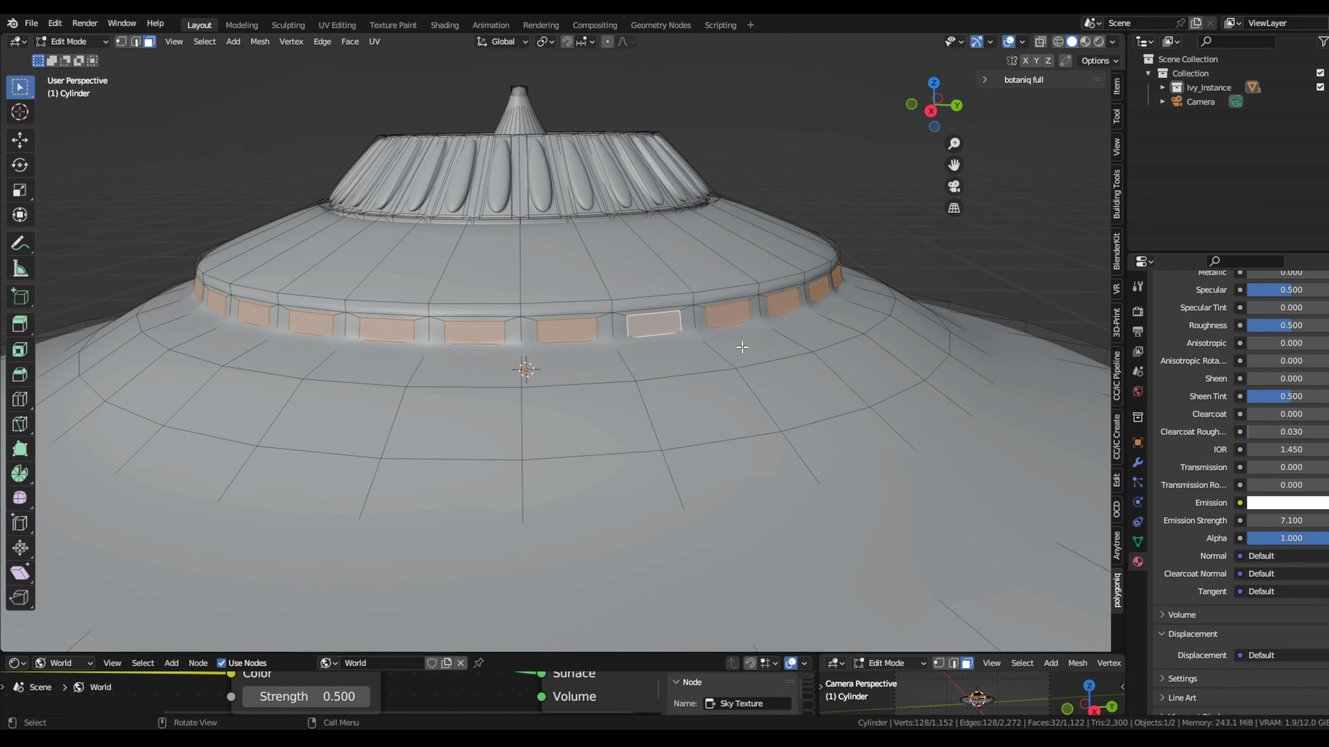
# Step: Set the hull material's base colour to grey
pyautogui.scroll(10, 1266, 405)
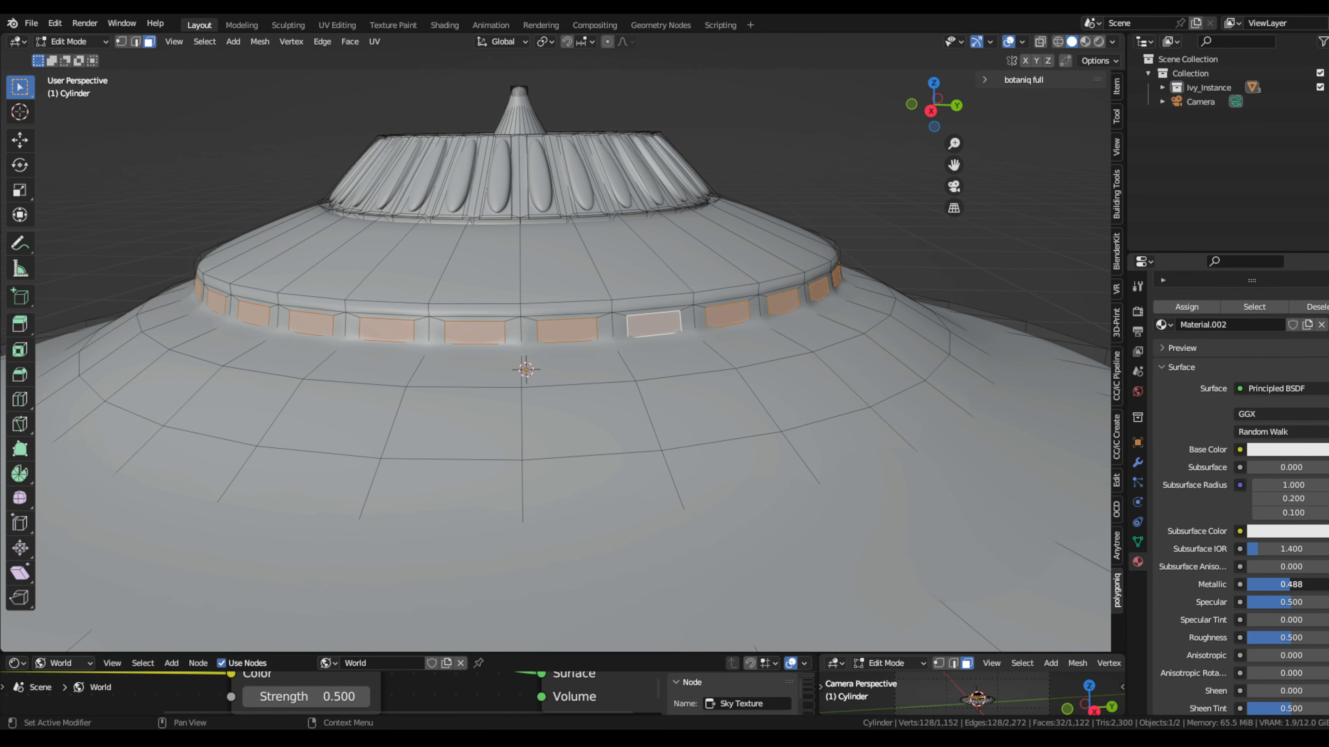
pyautogui.scroll(3, 1285, 401)
pyautogui.click(1287, 534)
# Step: Extrude the window faces outward into bulges and preview the smoothed result
pyautogui.moveTo(1319, 340); pyautogui.dragTo(1320, 398)
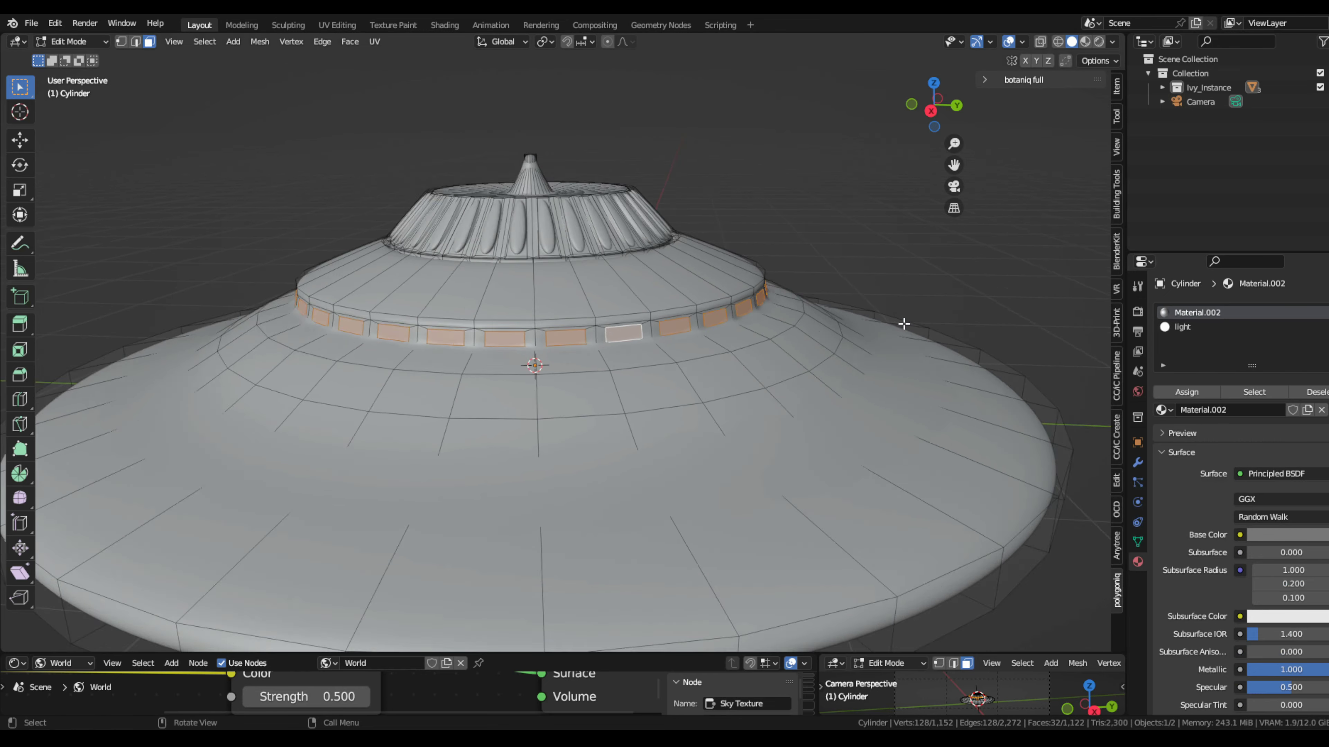
pyautogui.scroll(-4, 775, 343)
pyautogui.scroll(1, 775, 342)
pyautogui.scroll(3, 759, 375)
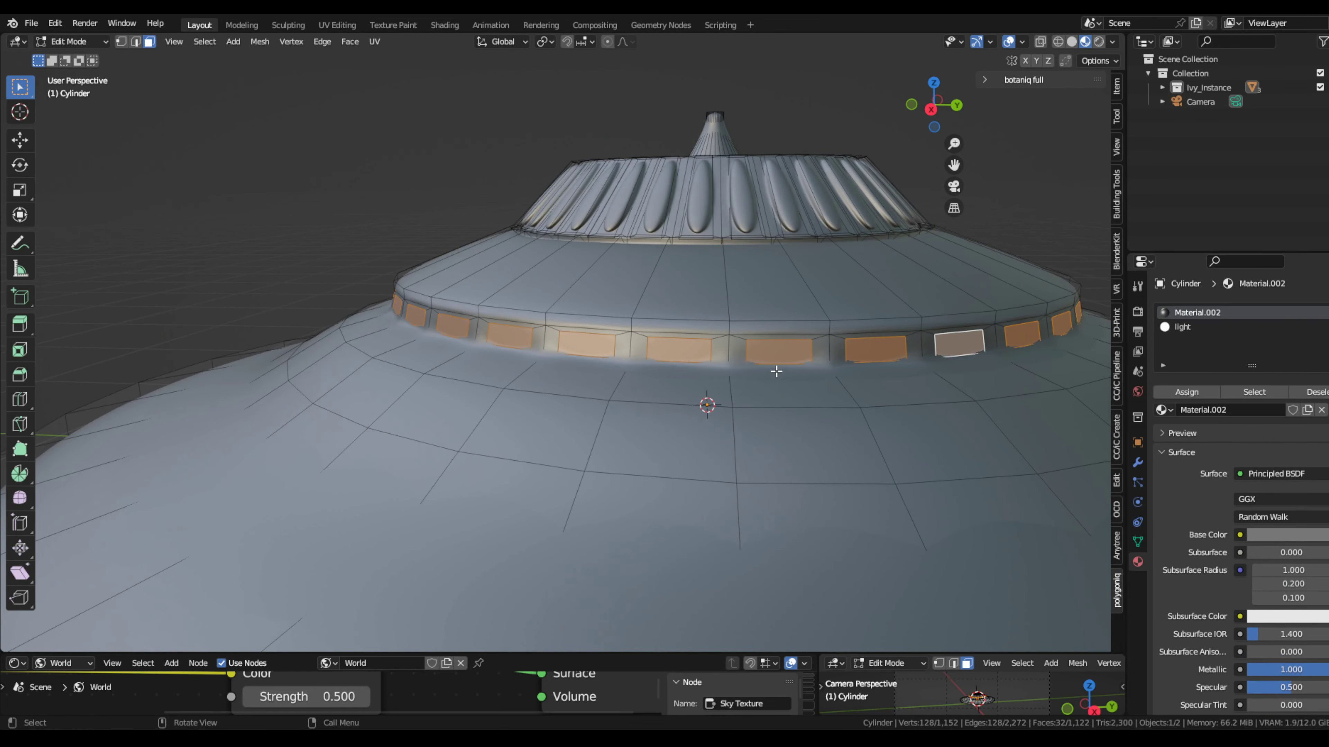
pyautogui.press('e')
pyautogui.click(912, 403)
pyautogui.press('Tab')
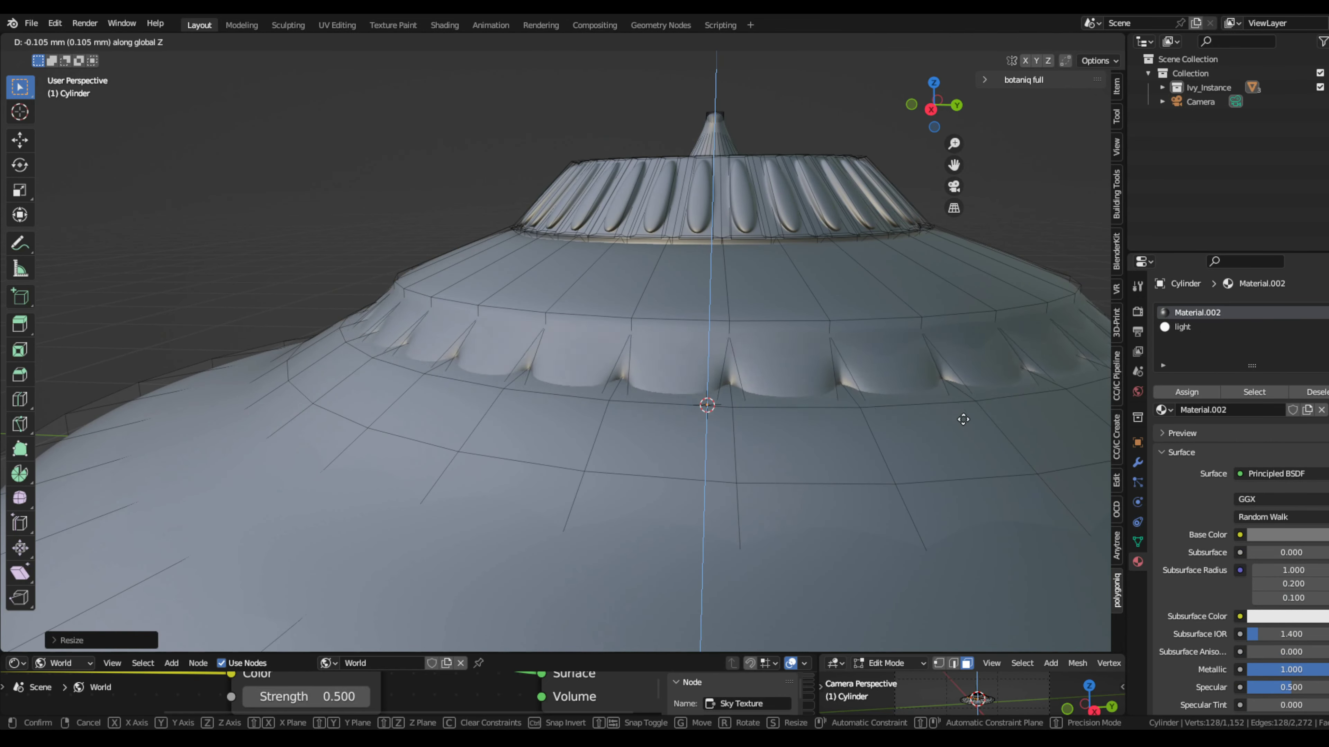
pyautogui.scroll(-3, 913, 410)
pyautogui.scroll(-2, 772, 383)
pyautogui.press('Tab')
pyautogui.scroll(4, 899, 355)
# Step: Add two loop cuts around the hull and slide them into place
pyautogui.hotkey('ctrl', 'r')
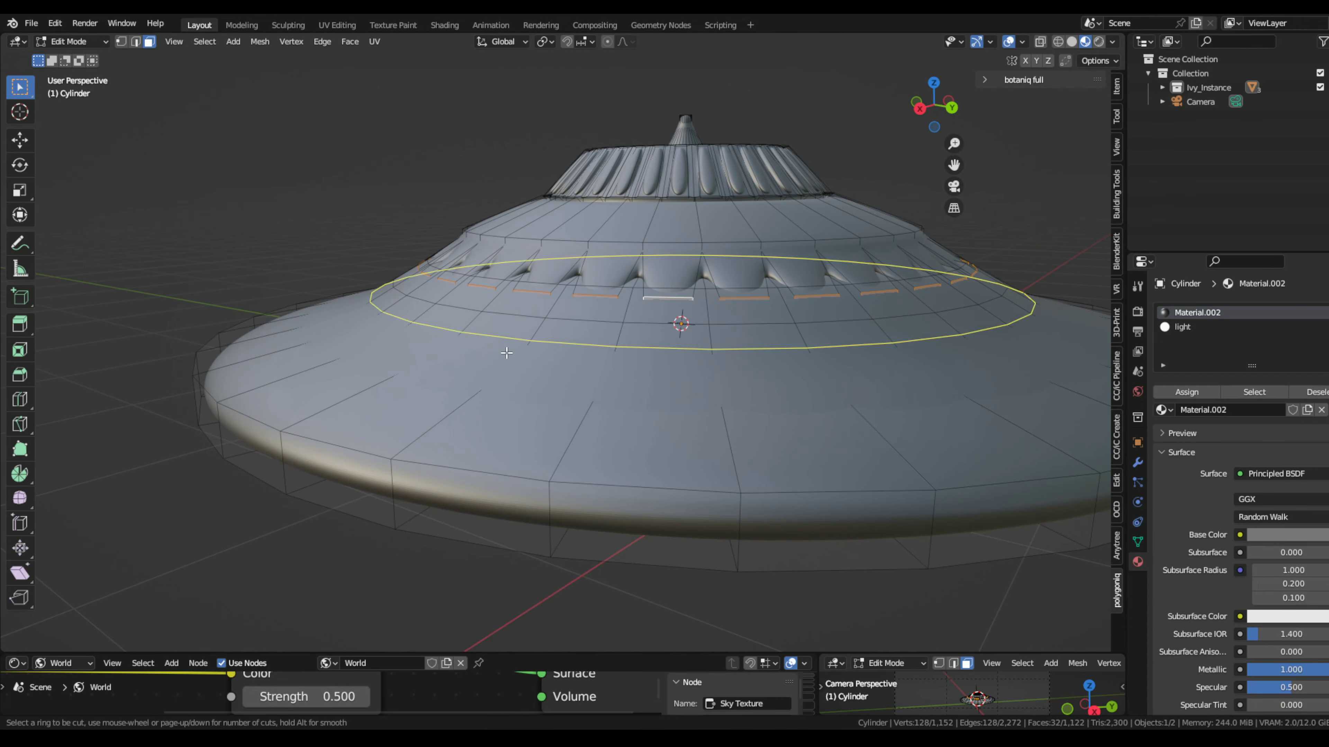
pyautogui.click(502, 325)
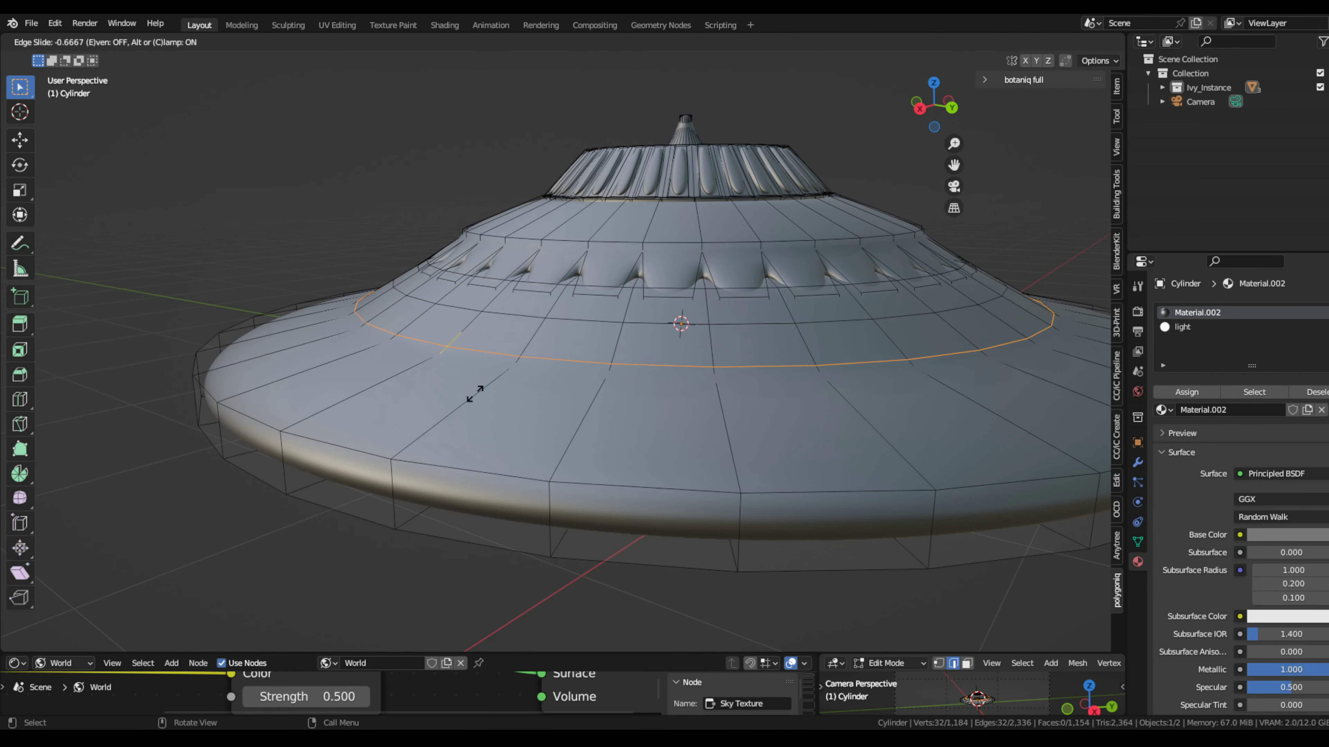
pyautogui.click(474, 393)
pyautogui.scroll(3, 465, 377)
pyautogui.hotkey('ctrl', 'r')
pyautogui.click(359, 371)
pyautogui.click(492, 373)
# Step: Review the hull shape, then squash the selected rim along Z
pyautogui.press('Tab')
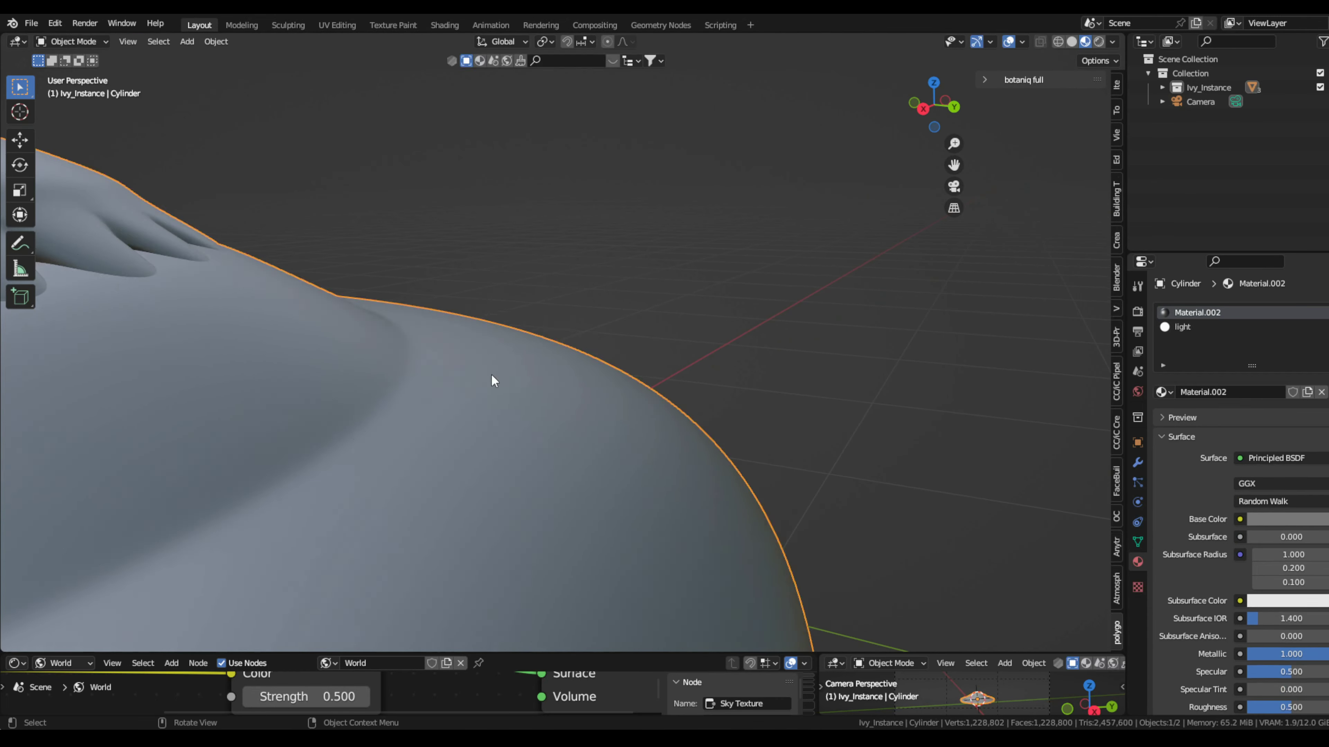
pyautogui.scroll(-3, 524, 371)
pyautogui.scroll(-3, 680, 368)
pyautogui.scroll(-2, 769, 358)
pyautogui.moveTo(764, 350)
pyautogui.mouseDown(button='middle')
pyautogui.moveTo(856, 376)
pyautogui.moveTo(845, 430)
pyautogui.mouseUp(button='middle')
pyautogui.press('Tab')
pyautogui.scroll(5, 381, 244)
pyautogui.scroll(-5, 311, 115)
pyautogui.press('s')
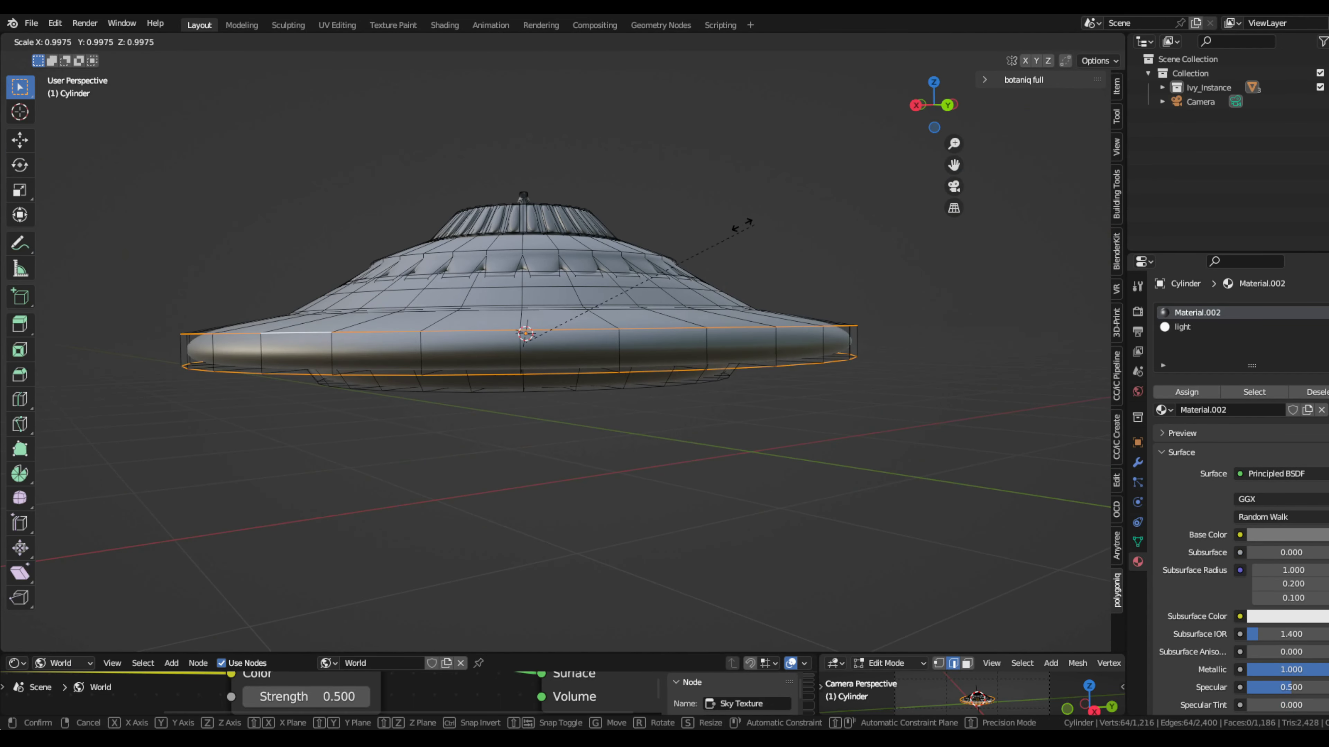
pyautogui.press('z')
pyautogui.click(501, 339)
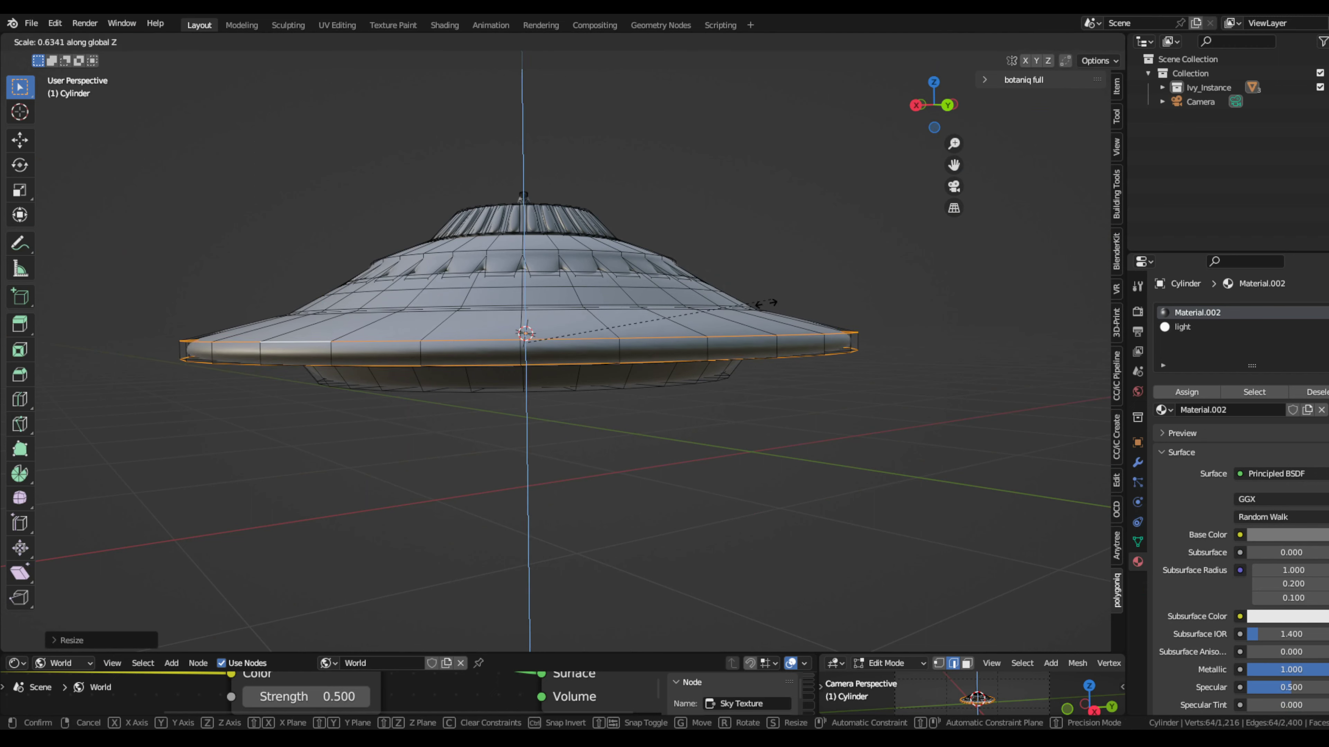
# Step: Flatten the rim further along Z and view the saucer's underside
pyautogui.moveTo(846, 297); pyautogui.dragTo(899, 268, button='middle')
pyautogui.press('s')
pyautogui.press('z')
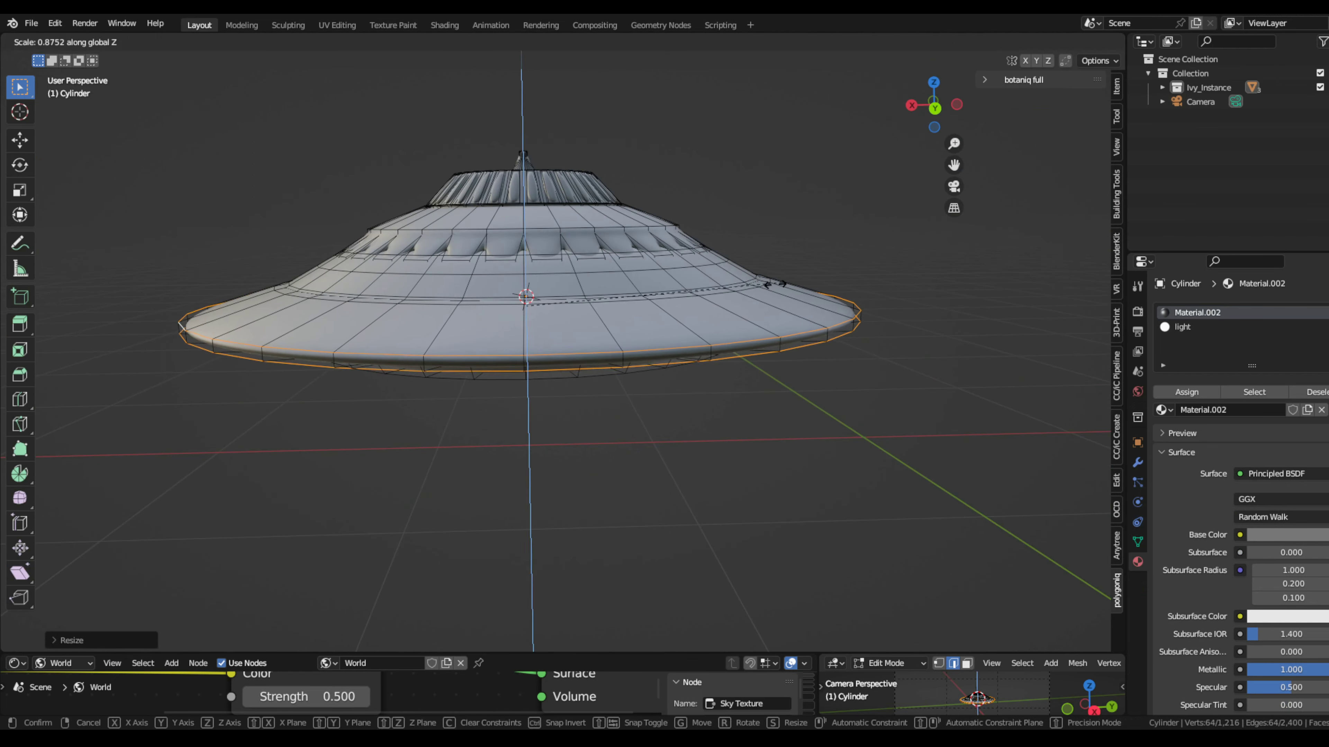
pyautogui.click(827, 315)
pyautogui.press('Tab')
pyautogui.moveTo(826, 315); pyautogui.dragTo(854, 265, button='middle')
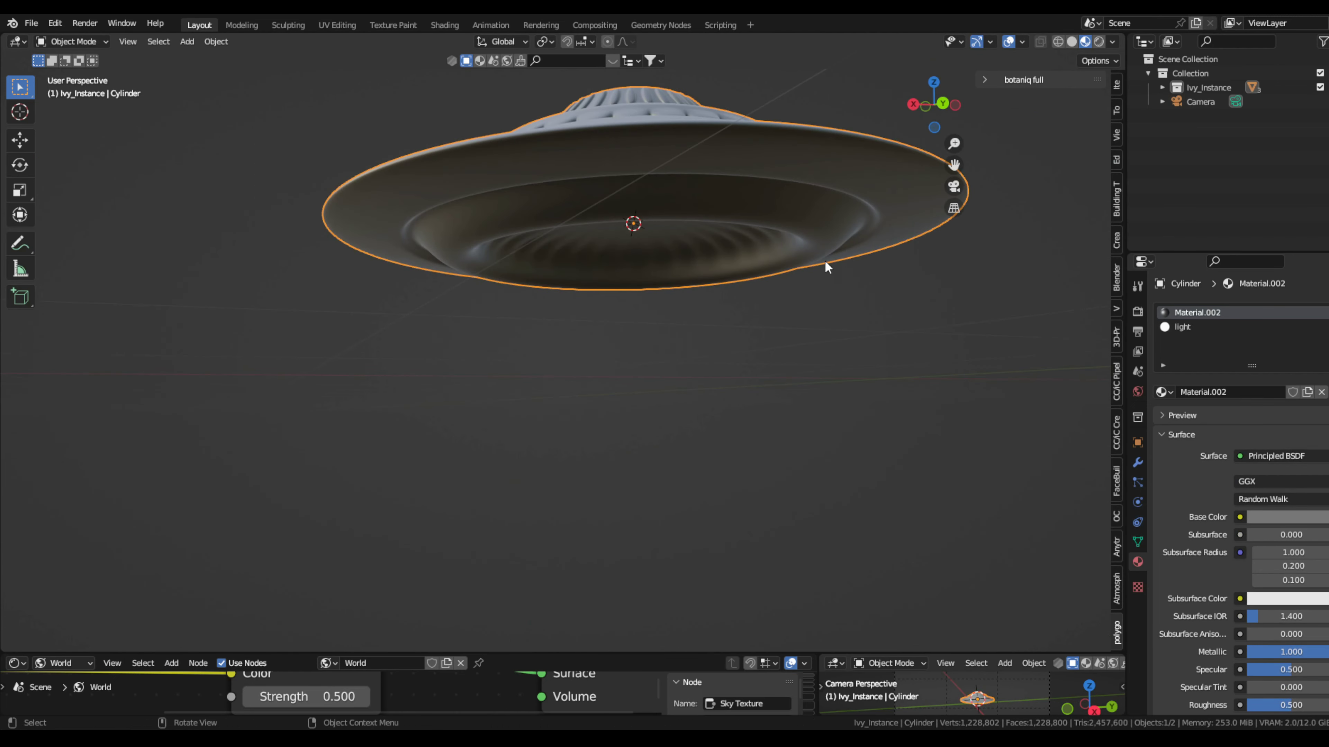
# Step: Assign the 'light' material to the saucer's underside centre face
pyautogui.press('Tab')
pyautogui.scroll(3, 641, 285)
pyautogui.moveTo(542, 267); pyautogui.dragTo(554, 156, button='middle')
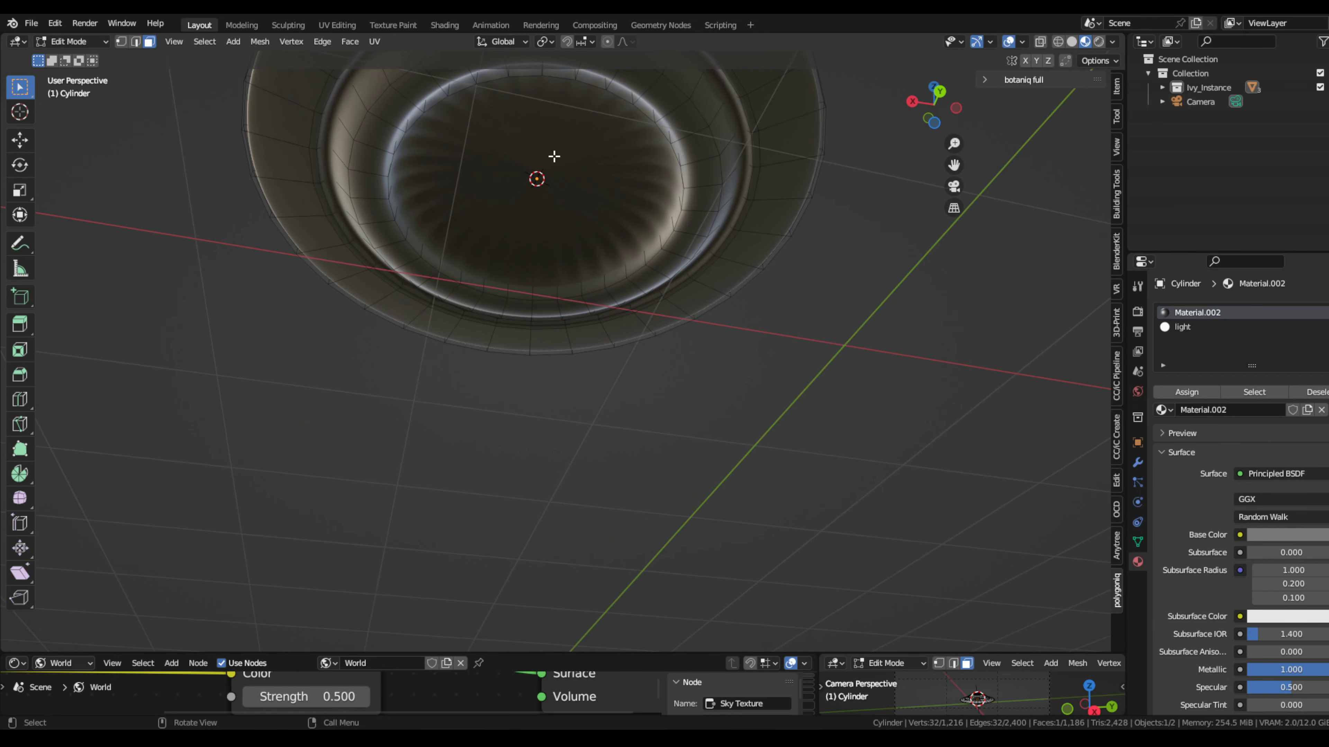
pyautogui.click(1182, 327)
pyautogui.click(1187, 392)
# Step: Select the rim face loop, checker-deselect alternate faces, and inset the remaining rim panels
pyautogui.moveTo(732, 288); pyautogui.dragTo(671, 210, button='middle')
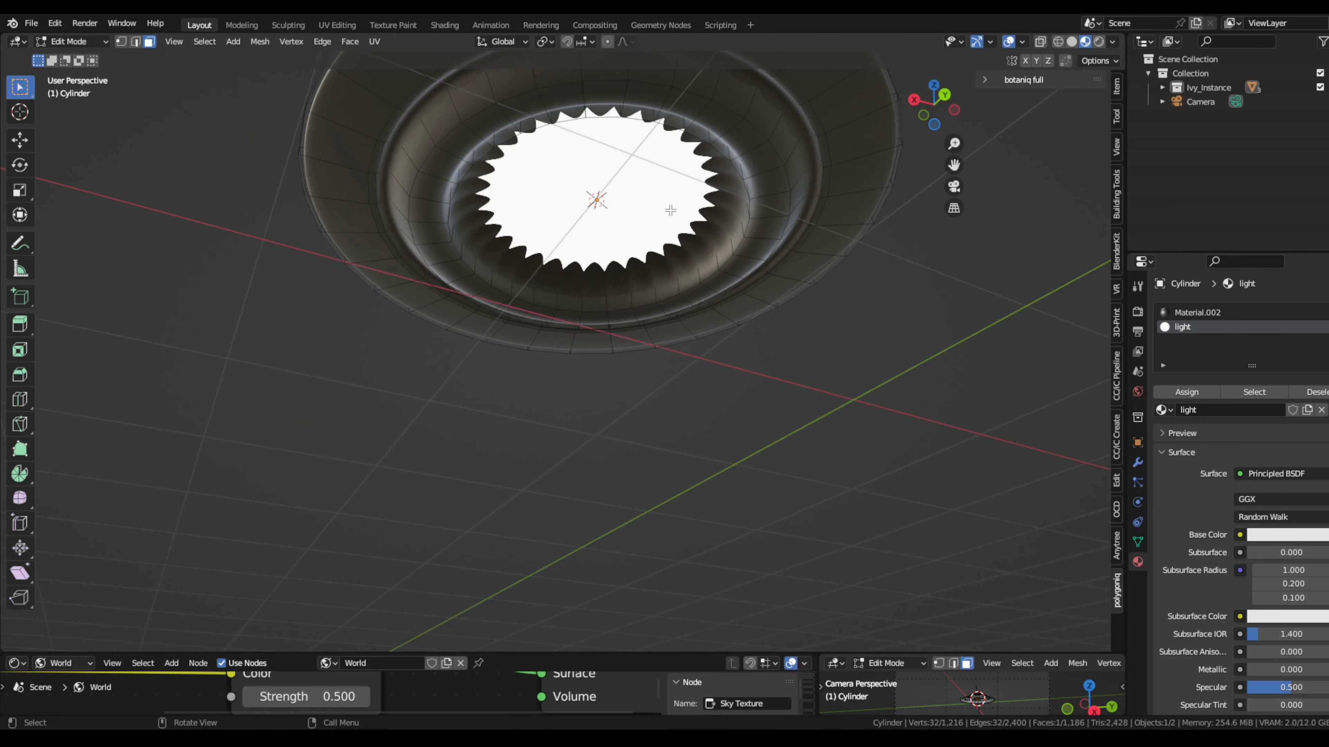
pyautogui.keyDown('alt'); pyautogui.click(768, 264); pyautogui.keyUp('alt')
pyautogui.moveTo(501, 268)
pyautogui.mouseDown(button='middle')
pyautogui.moveTo(768, 261)
pyautogui.moveTo(870, 293)
pyautogui.mouseUp(button='middle')
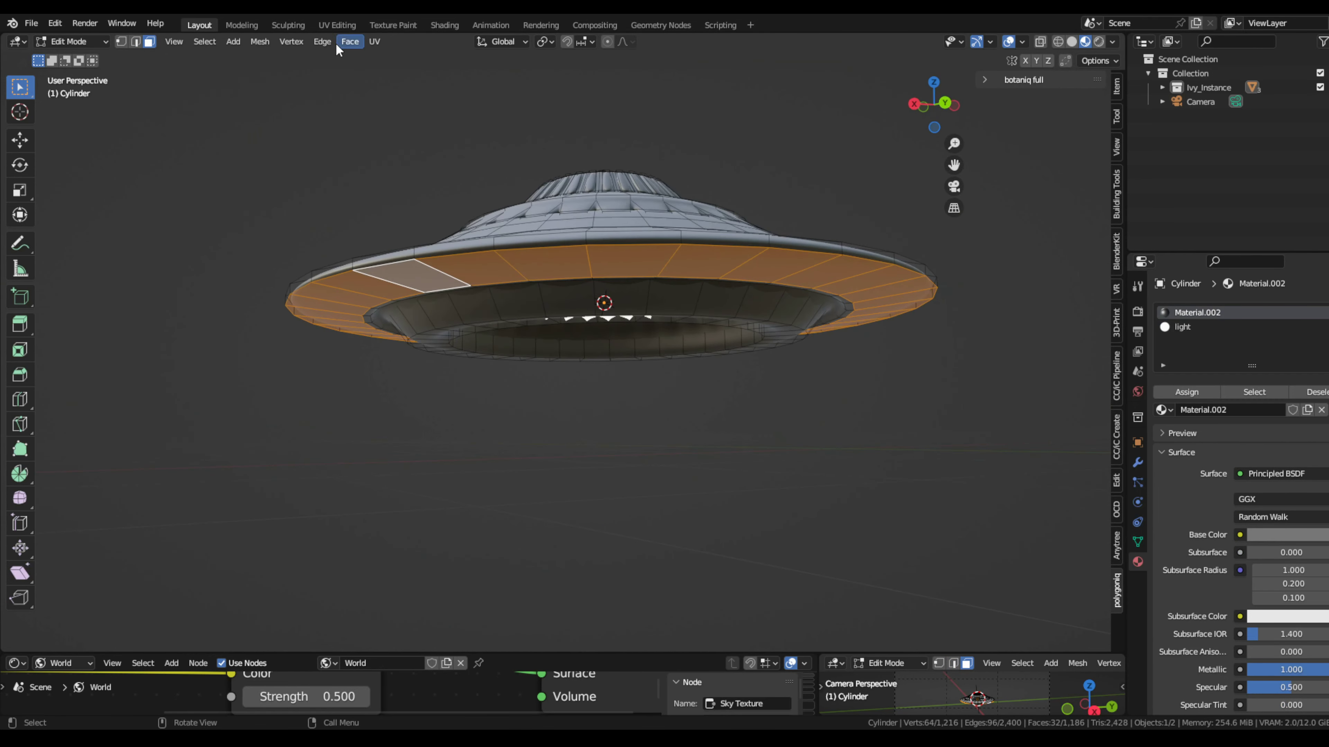
pyautogui.scroll(-2, 548, 169)
pyautogui.moveTo(548, 168); pyautogui.dragTo(542, 193, button='middle')
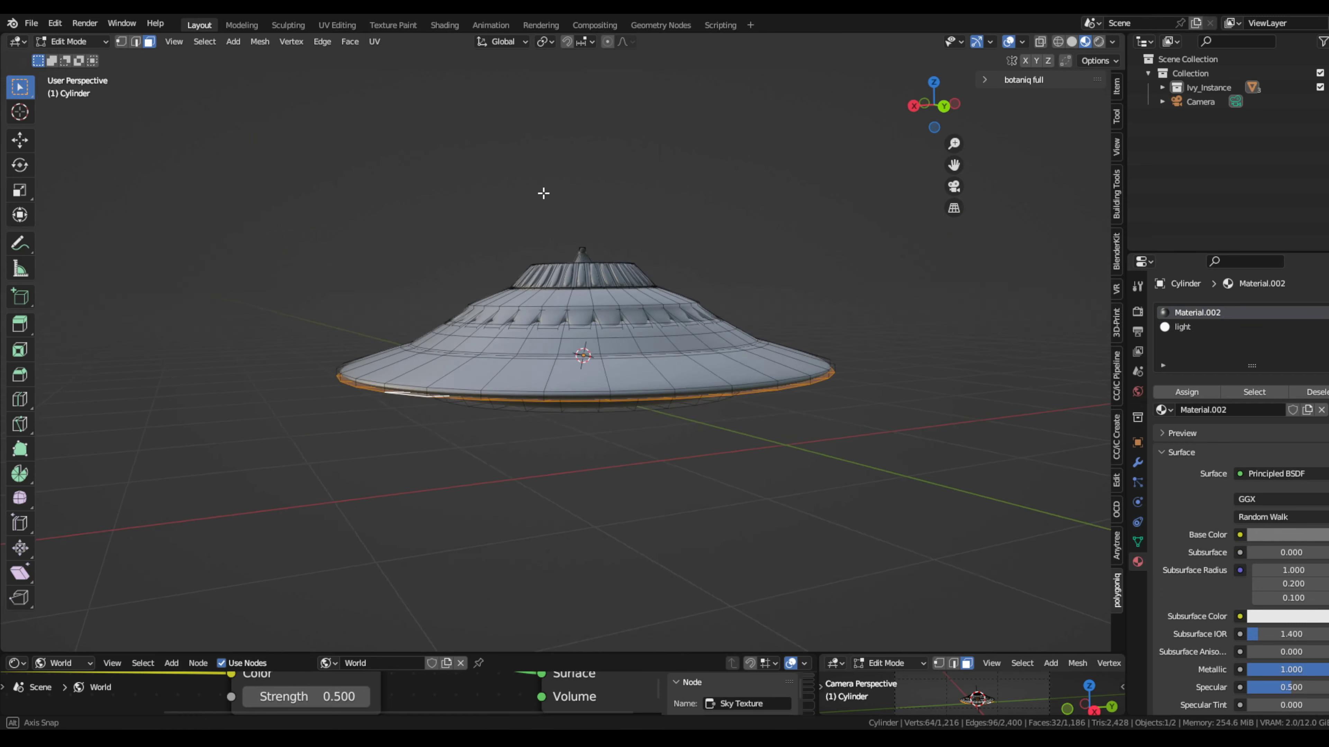
pyautogui.click(205, 42)
pyautogui.click(252, 169)
pyautogui.moveTo(366, 209); pyautogui.dragTo(638, 128, button='middle')
pyautogui.press('i')
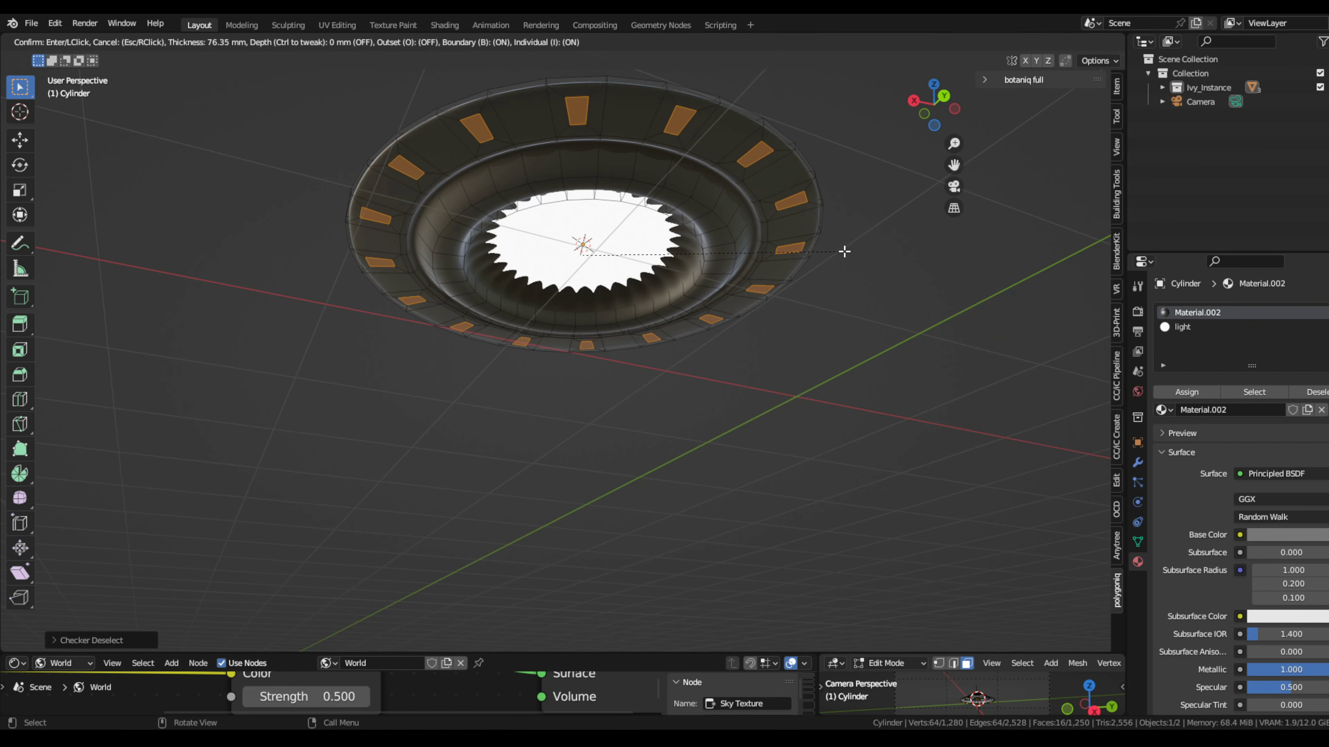
pyautogui.click(844, 251)
# Step: Add a new material slot with the pasted light material and a light-blue emission colour
pyautogui.click(1324, 347)
pyautogui.click(1323, 313)
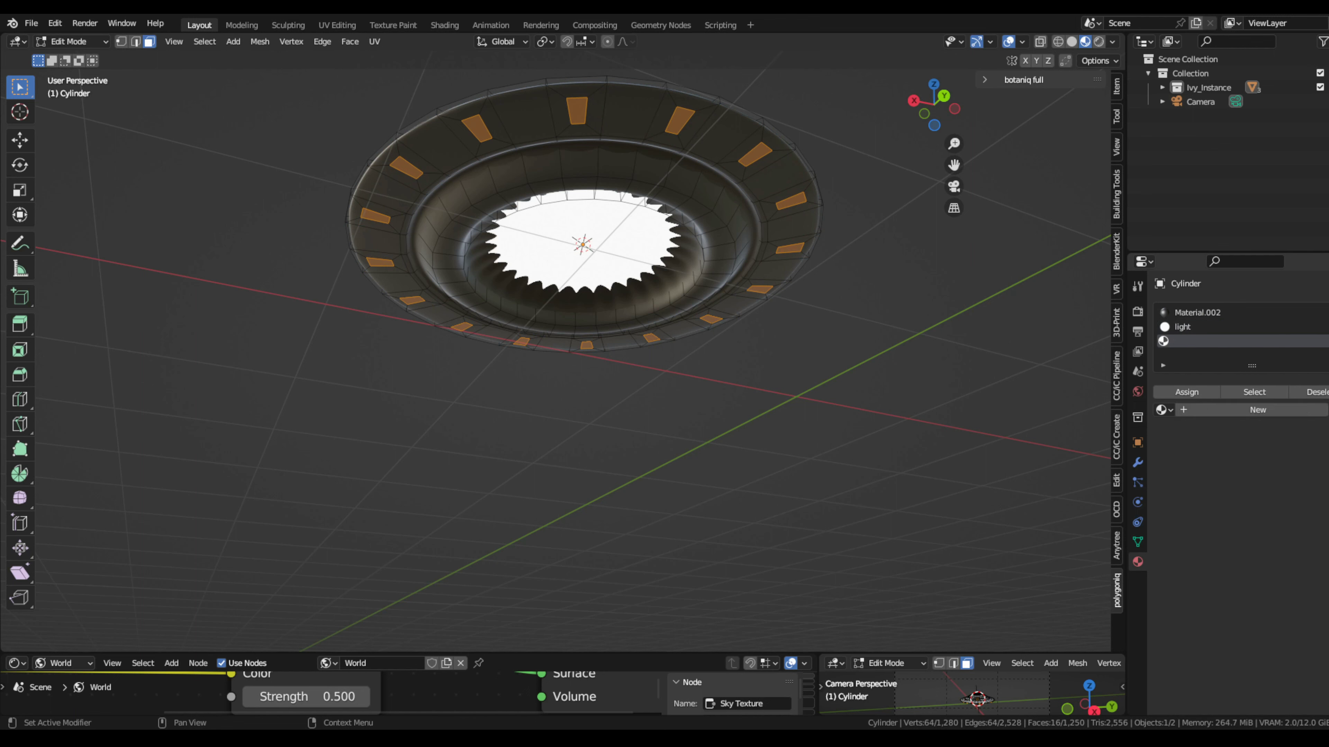
pyautogui.click(1203, 410)
pyautogui.click(1323, 360)
pyautogui.scroll(-12, 1260, 539)
pyautogui.click(1277, 503)
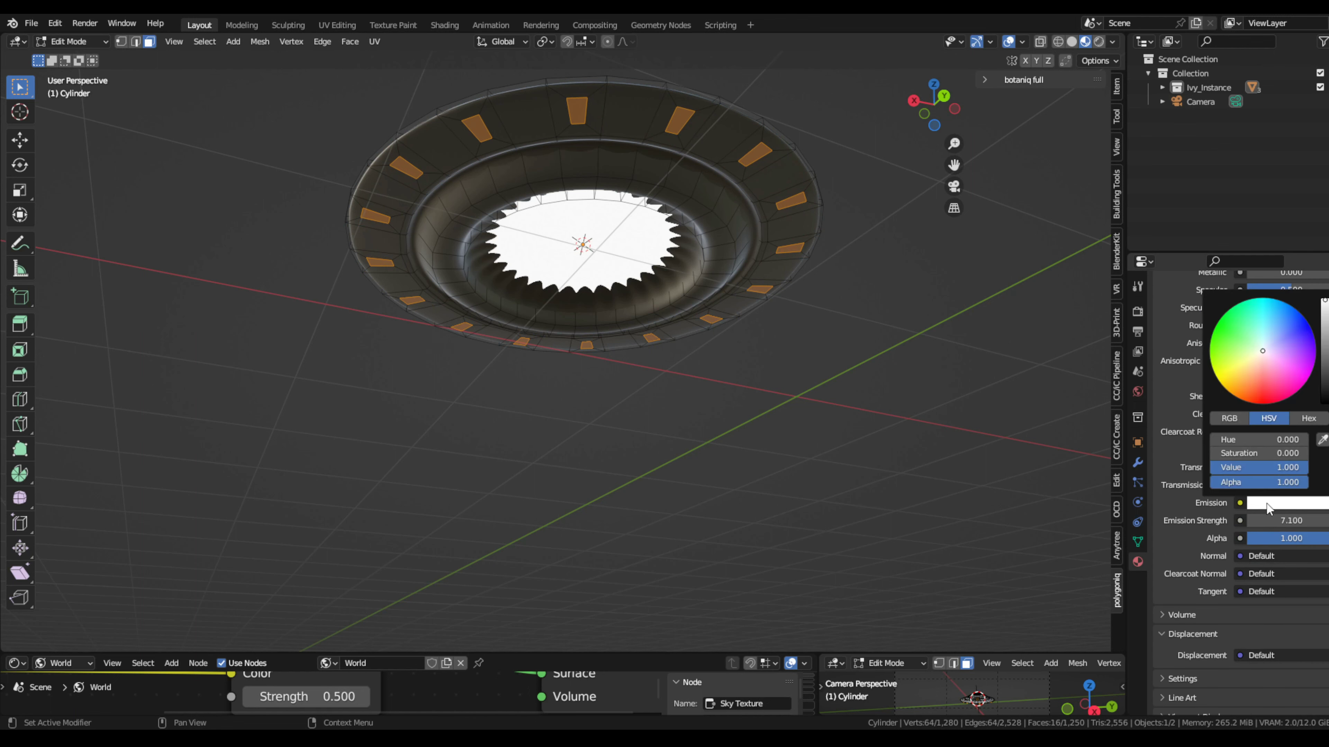
# Step: Lower the hull material's Roughness for a glossier metal finish, then view the whole saucer
pyautogui.scroll(-4, 741, 225)
pyautogui.scroll(10, 1206, 368)
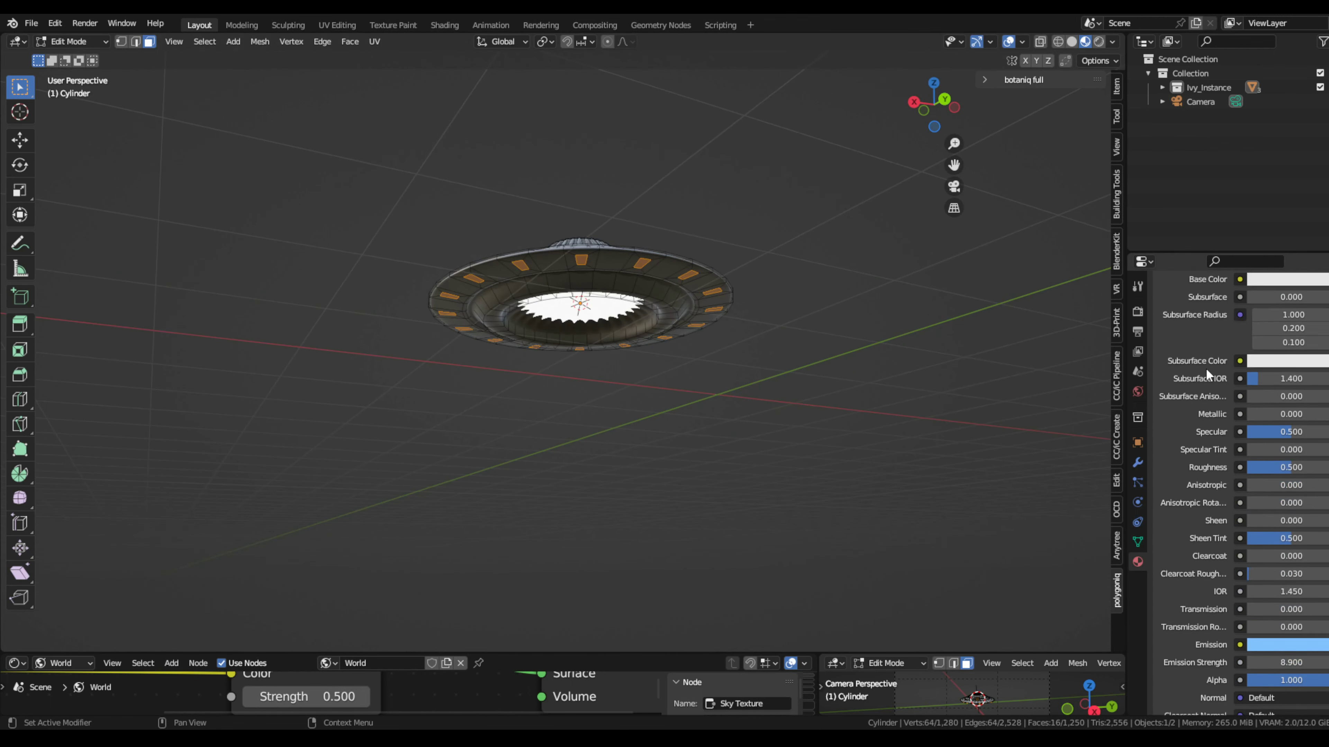
pyautogui.scroll(-10, 1229, 562)
pyautogui.scroll(-5, 1228, 561)
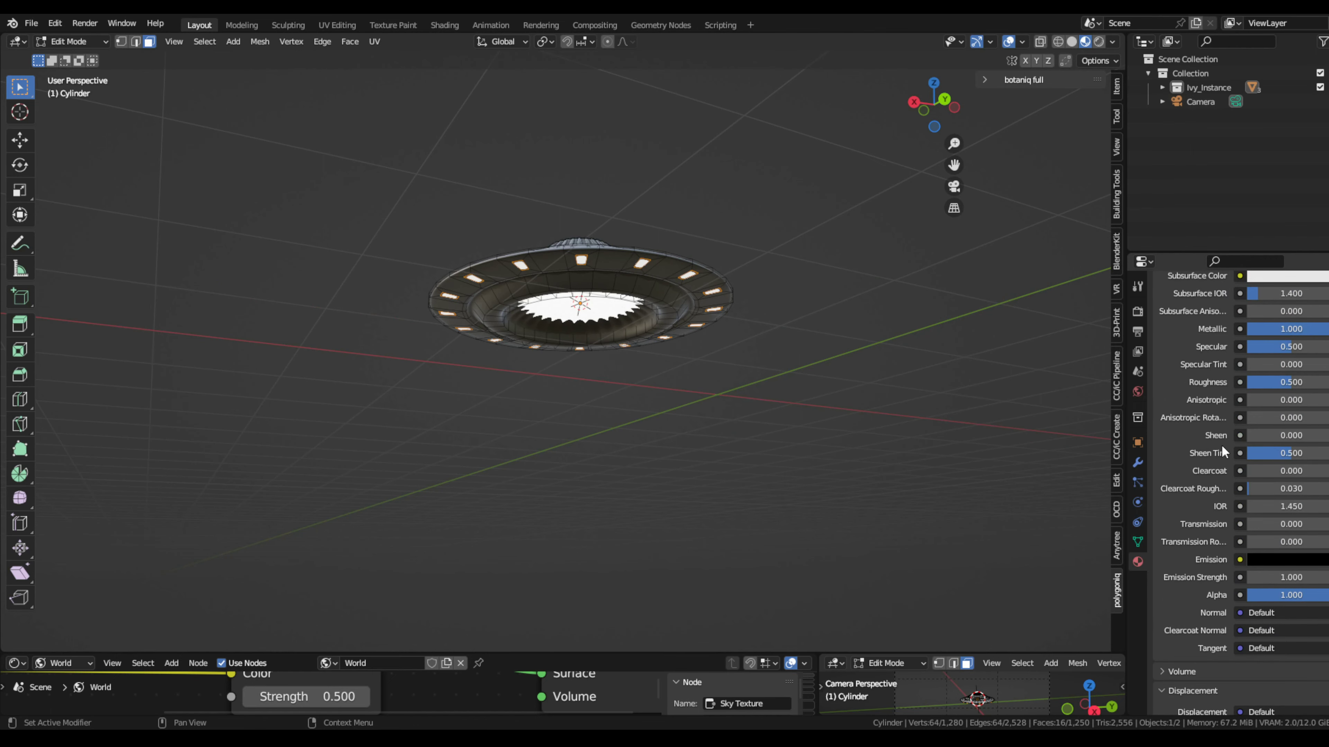
pyautogui.scroll(2, 1222, 451)
pyautogui.moveTo(1287, 410); pyautogui.dragTo(1261, 410)
pyautogui.press('Tab')
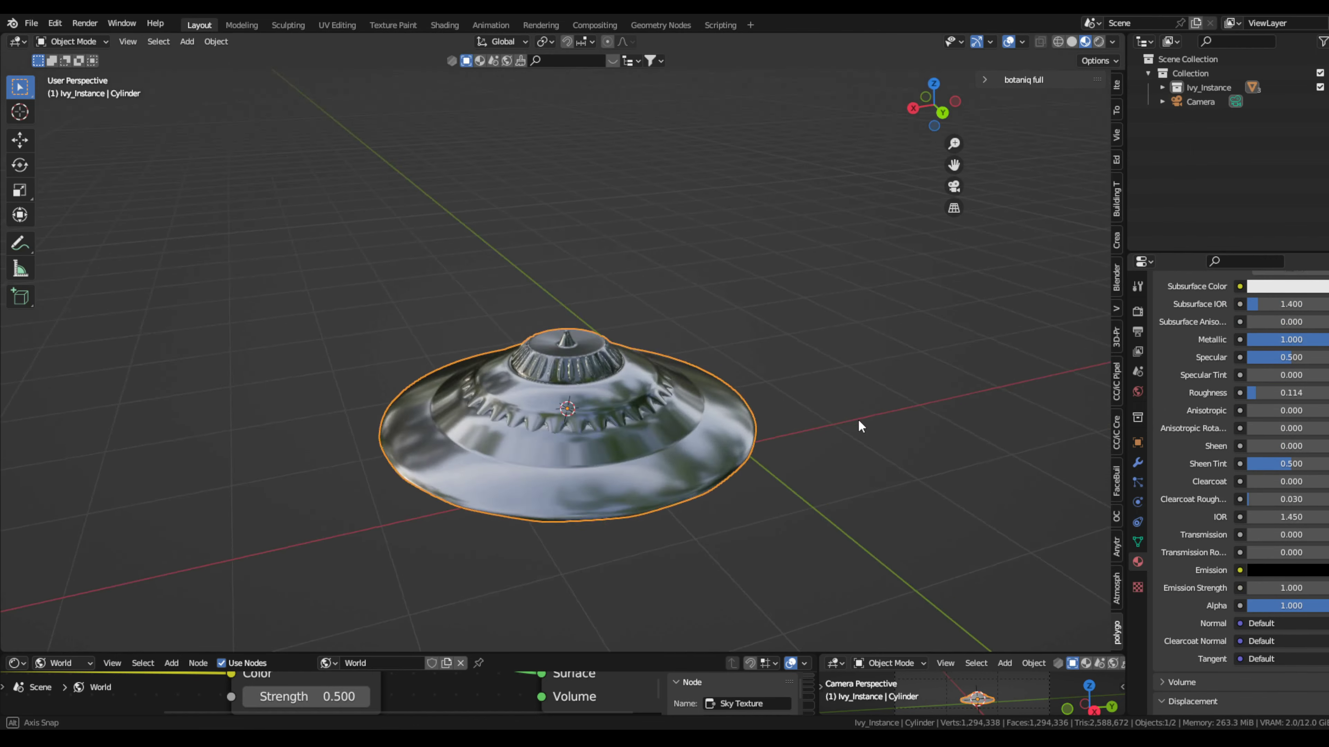
pyautogui.moveTo(858, 420)
pyautogui.mouseDown(button='middle')
pyautogui.moveTo(680, 367)
pyautogui.moveTo(718, 223)
pyautogui.moveTo(722, 348)
pyautogui.moveTo(798, 220)
pyautogui.moveTo(747, 344)
pyautogui.moveTo(808, 296)
pyautogui.moveTo(800, 411)
pyautogui.moveTo(807, 262)
pyautogui.moveTo(756, 380)
pyautogui.moveTo(691, 417)
pyautogui.mouseUp(button='middle')
# Step: Add a cube, flatten it into a thin slab, and move it up above the saucer
pyautogui.hotkey('shift', 'a')
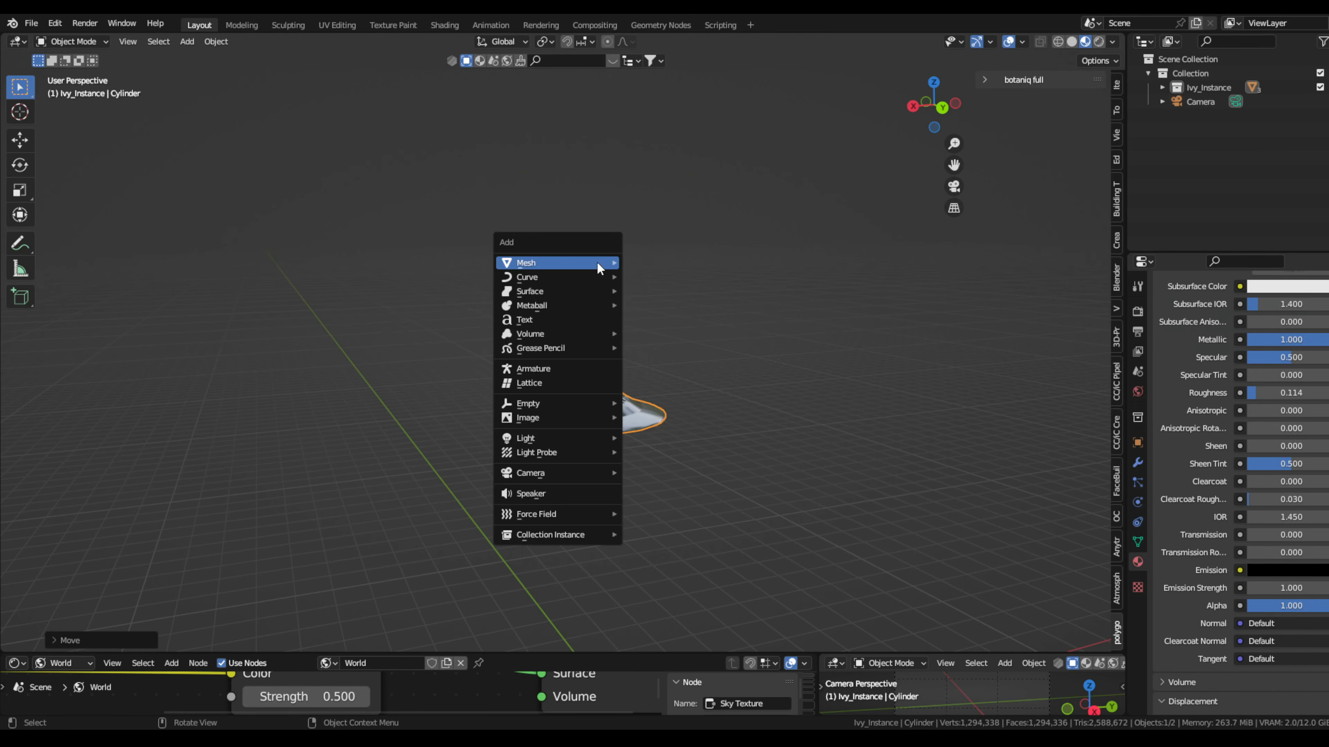
pyautogui.click(660, 277)
pyautogui.moveTo(775, 209)
pyautogui.mouseDown(button='middle')
pyautogui.moveTo(884, 282)
pyautogui.moveTo(712, 300)
pyautogui.mouseUp(button='middle')
pyautogui.press('s')
pyautogui.click(1154, 356)
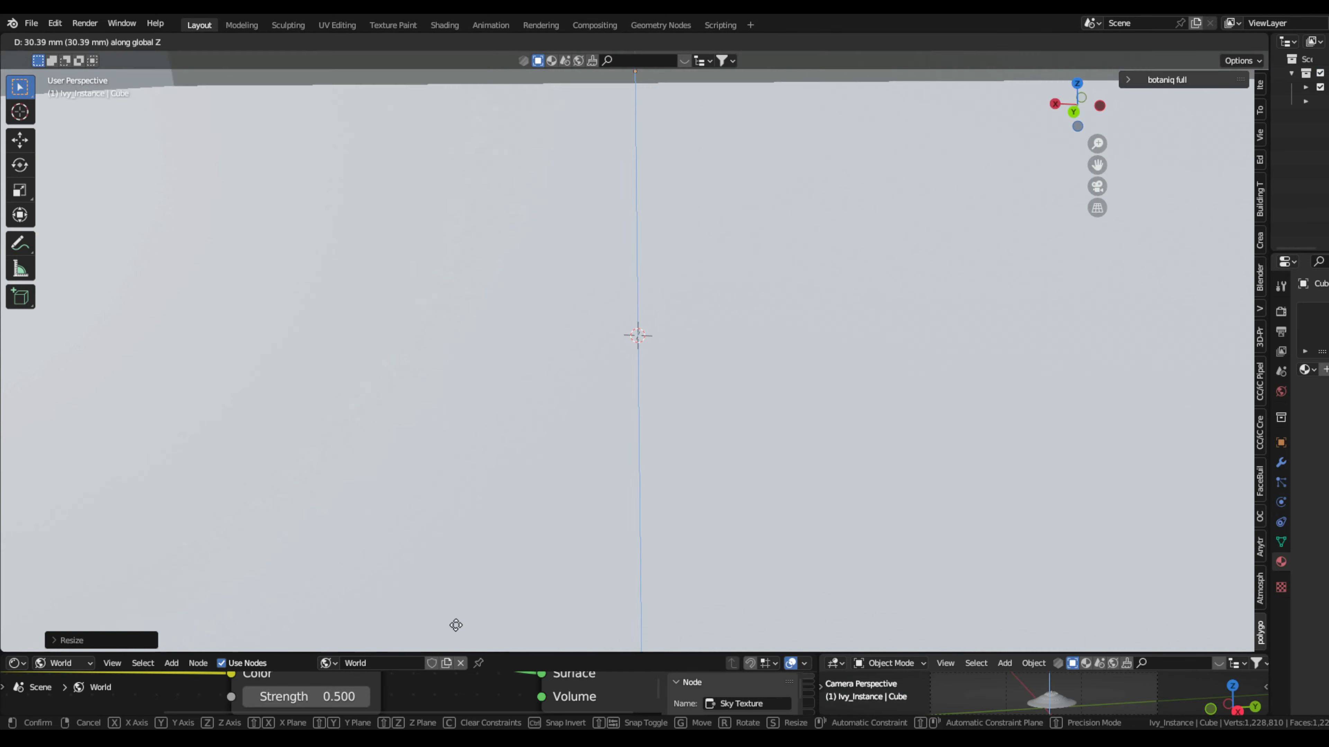
pyautogui.press('g')
pyautogui.click(695, 355)
# Step: Enlarge the slab further, apply its scale, and reset its origin
pyautogui.press('s')
pyautogui.click(898, 371)
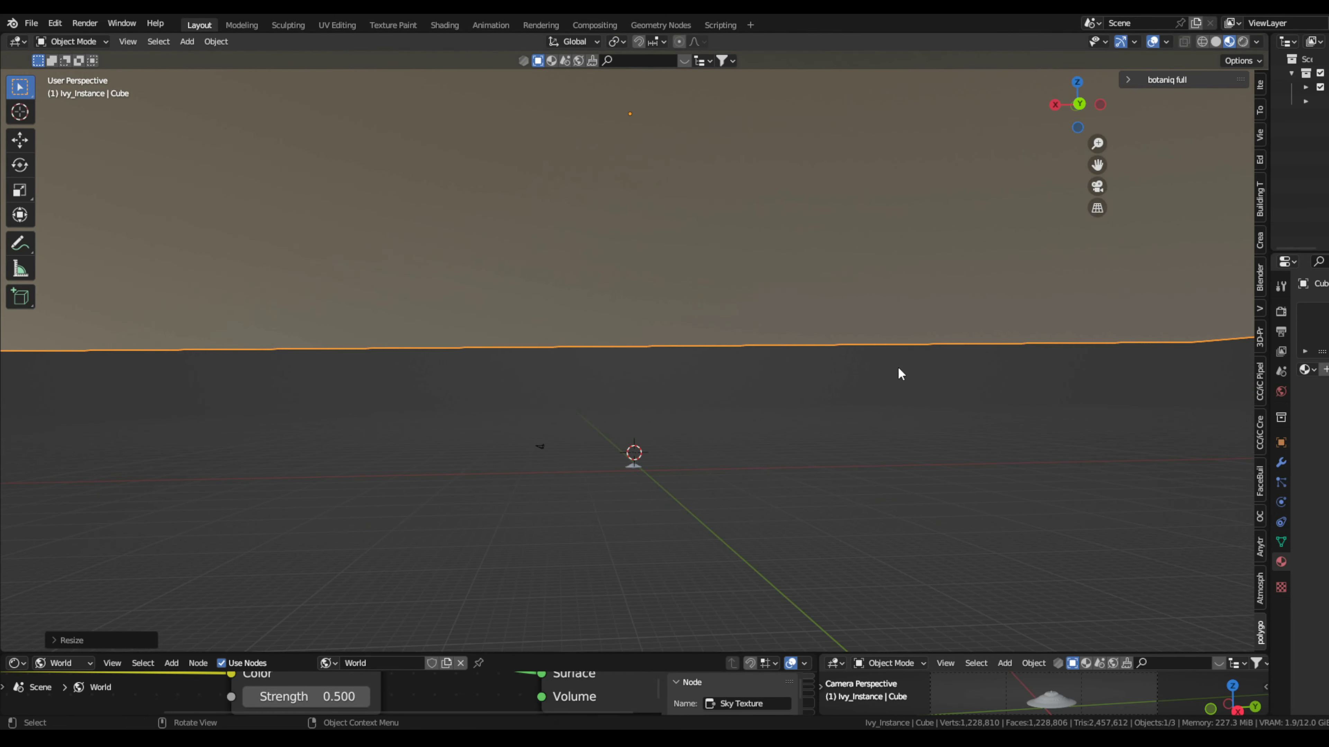
pyautogui.hotkey('ctrl', 'a')
pyautogui.click(727, 333)
pyautogui.rightClick(712, 356)
pyautogui.click(777, 423)
pyautogui.moveTo(778, 423)
pyautogui.mouseDown(button='middle')
pyautogui.moveTo(784, 407)
pyautogui.moveTo(732, 443)
pyautogui.moveTo(804, 419)
pyautogui.moveTo(795, 434)
pyautogui.mouseUp(button='middle')
# Step: Add a Principled Volume node to the slab's material in an enlarged node editor
pyautogui.moveTo(401, 654); pyautogui.dragTo(401, 484)
pyautogui.click(62, 493)
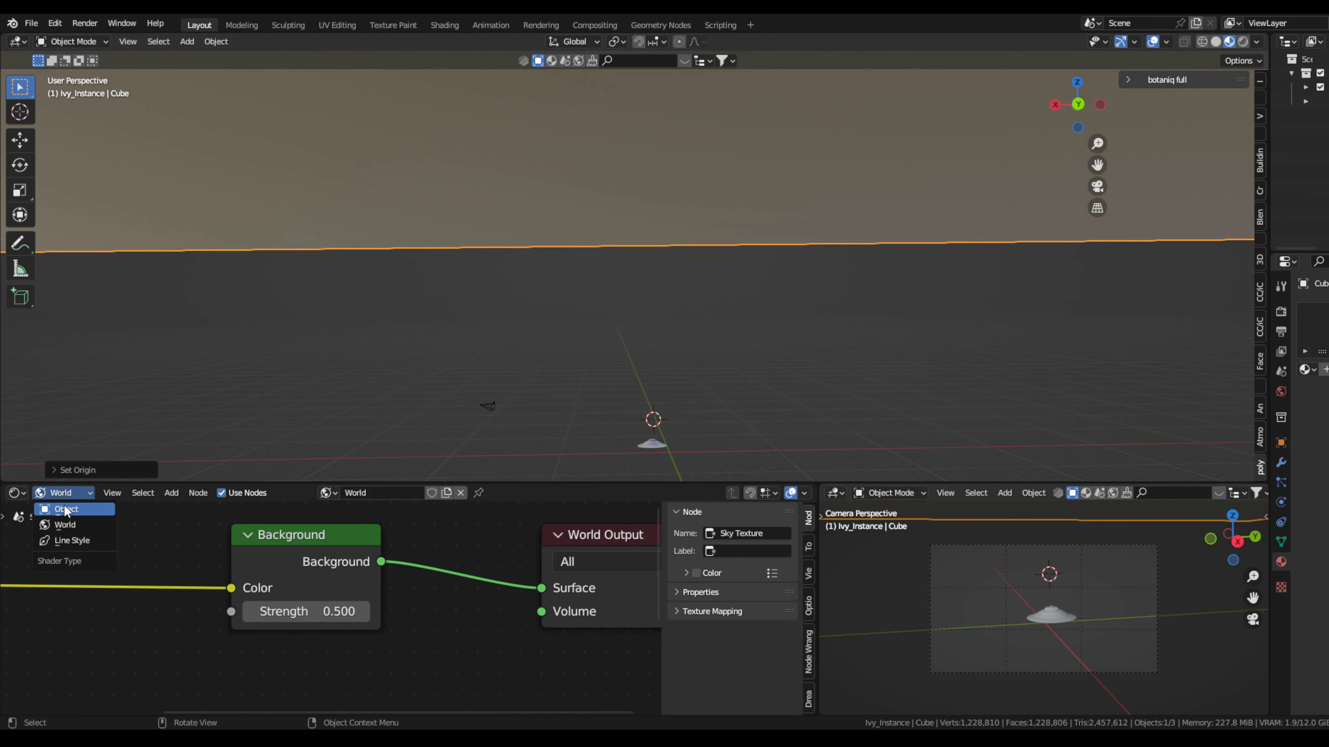
pyautogui.click(57, 518)
pyautogui.scroll(-3, 314, 602)
pyautogui.hotkey('shift', 'a')
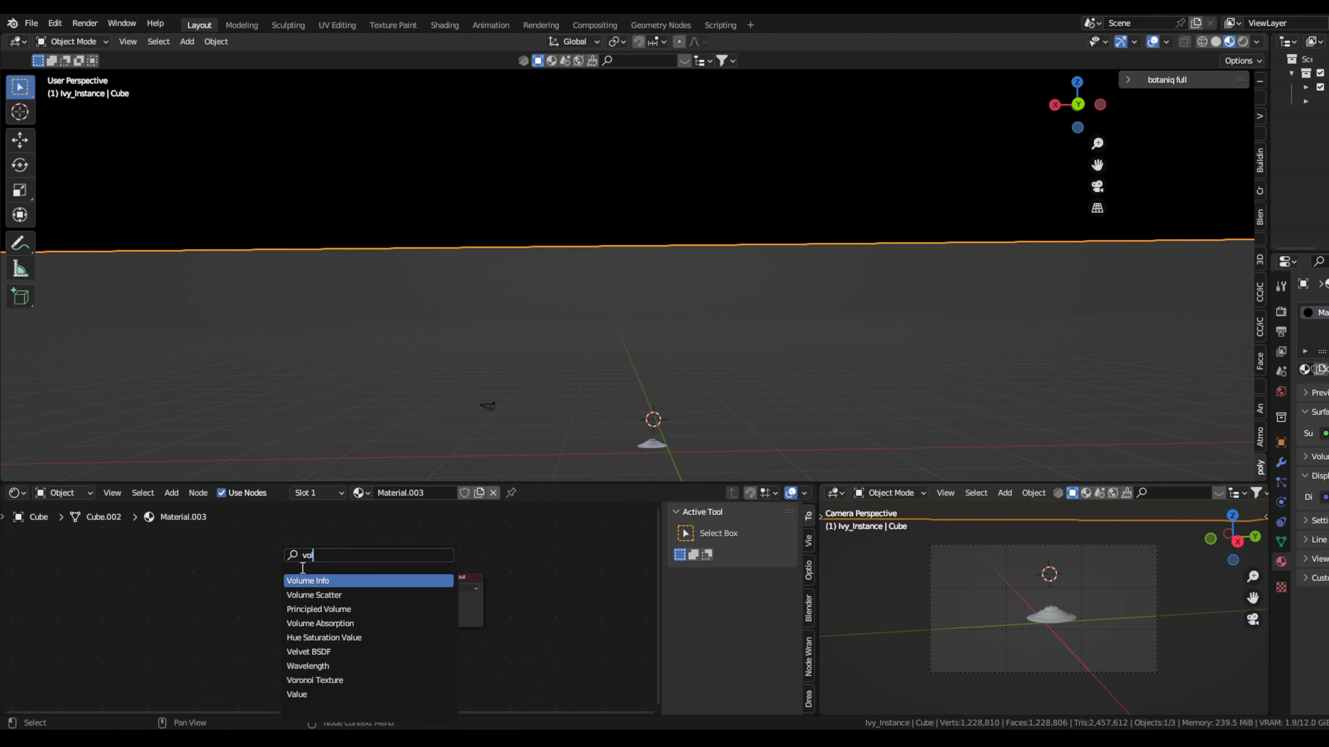
pyautogui.click(362, 609)
pyautogui.click(324, 602)
# Step: Add a ColorRamp and a Noise Texture node to the cloud material
pyautogui.hotkey('shift', 'a')
pyautogui.write('color')
pyautogui.press('Return')
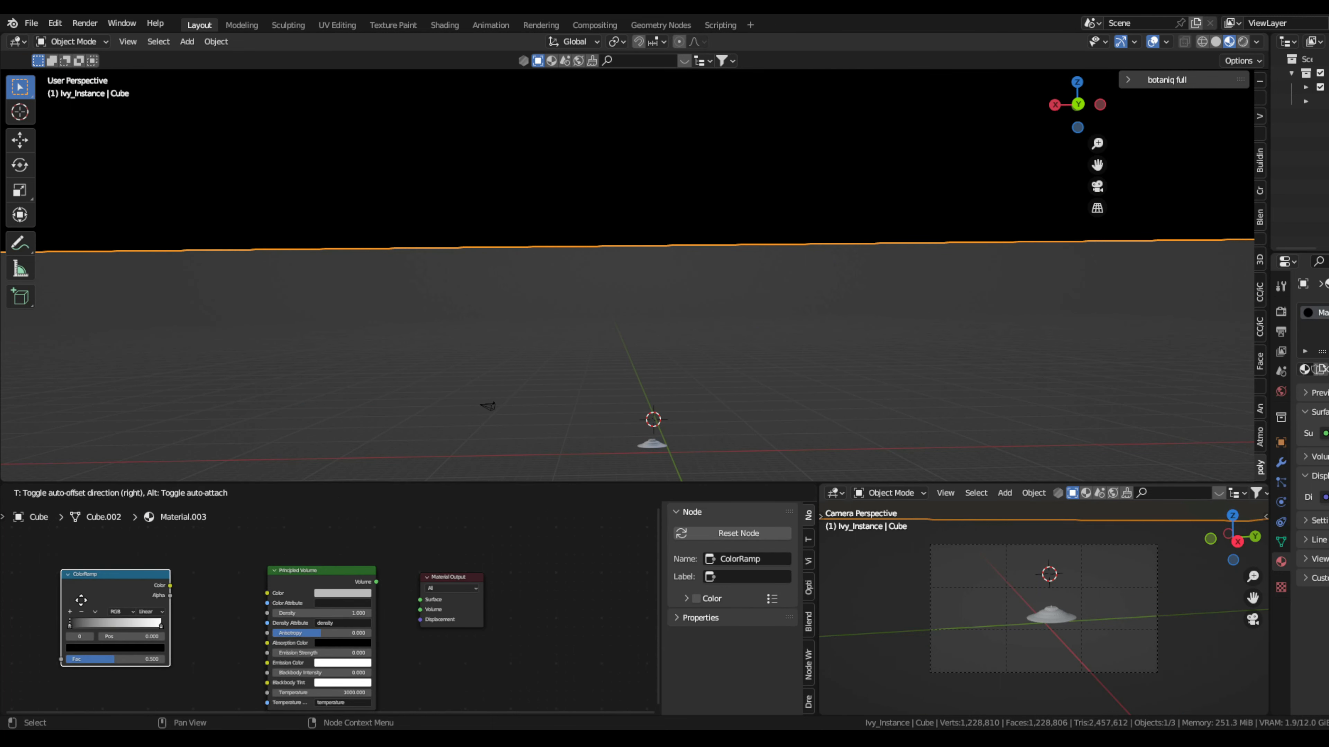
pyautogui.click(178, 588)
pyautogui.hotkey('shift', 'a')
pyautogui.write('noise')
pyautogui.press('Return')
pyautogui.click(178, 576)
# Step: Feed the ColorRamp into the volume Density and move its black stop to 0.345
pyautogui.scroll(2, 175, 560)
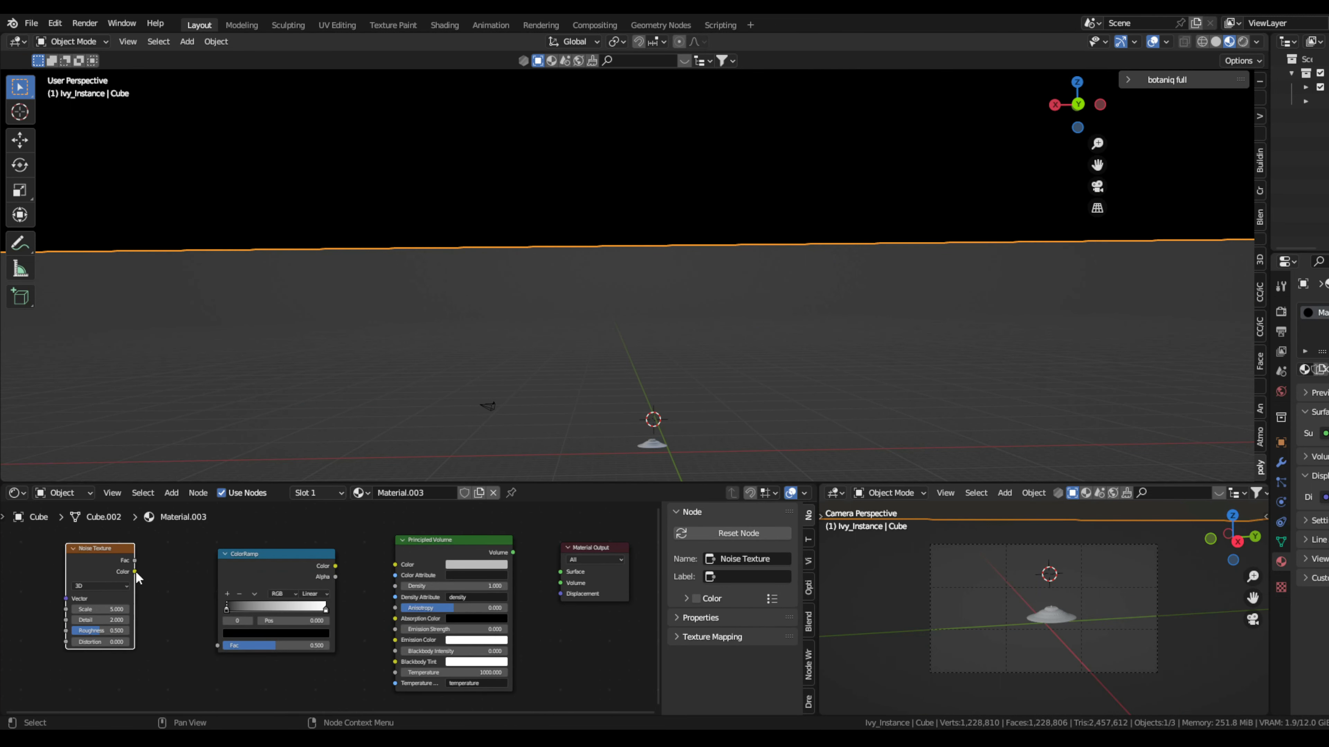
pyautogui.moveTo(384, 578); pyautogui.dragTo(392, 586)
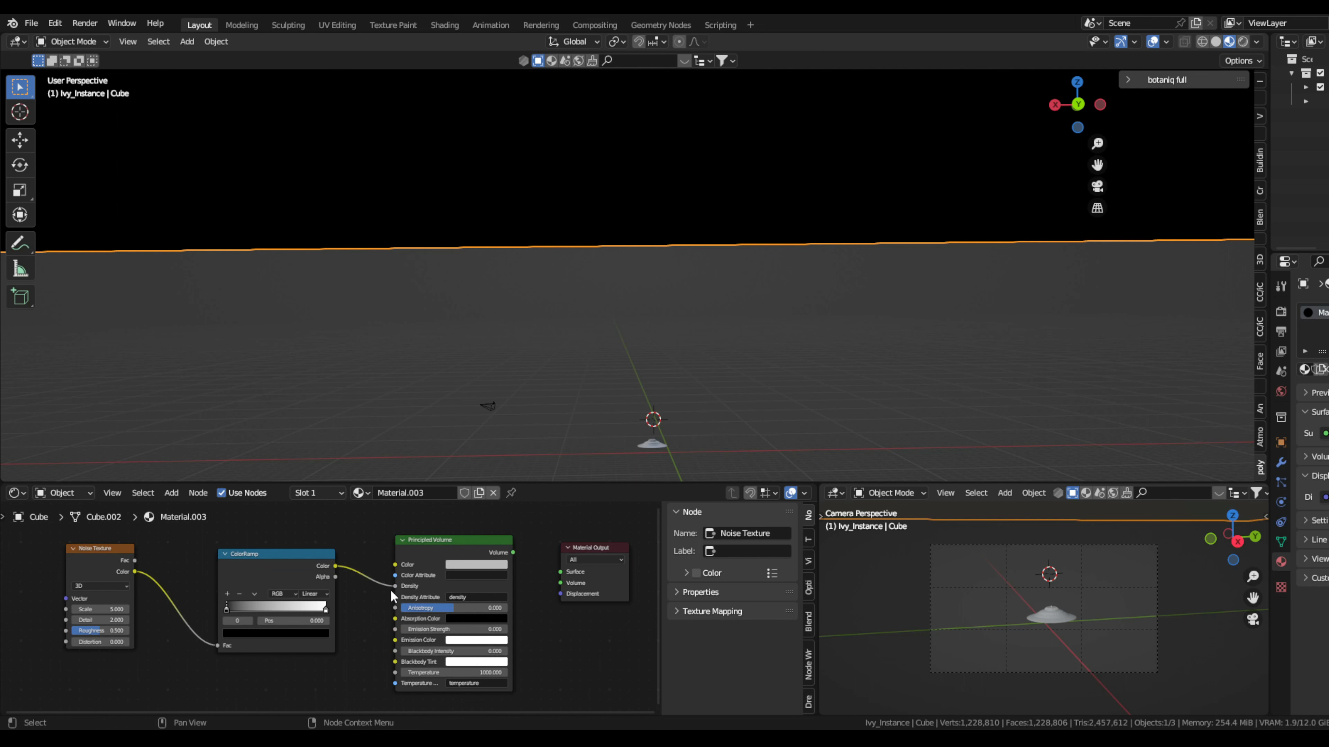
pyautogui.moveTo(272, 554); pyautogui.dragTo(282, 554)
pyautogui.moveTo(237, 608); pyautogui.dragTo(272, 608)
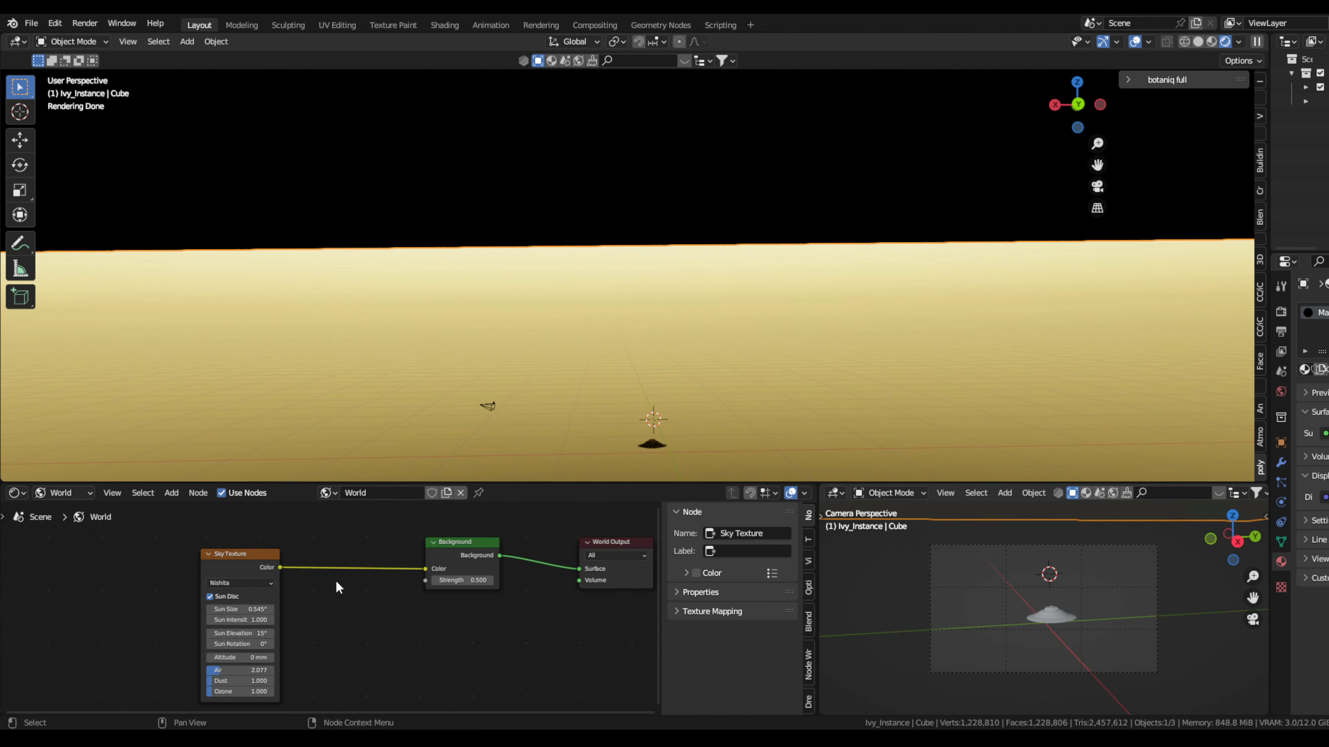
# Step: Set Anisotropy 0.327, link Volume to output, white stop 0.495, more noise detail; raise the UFO light
pyautogui.click(66, 495)
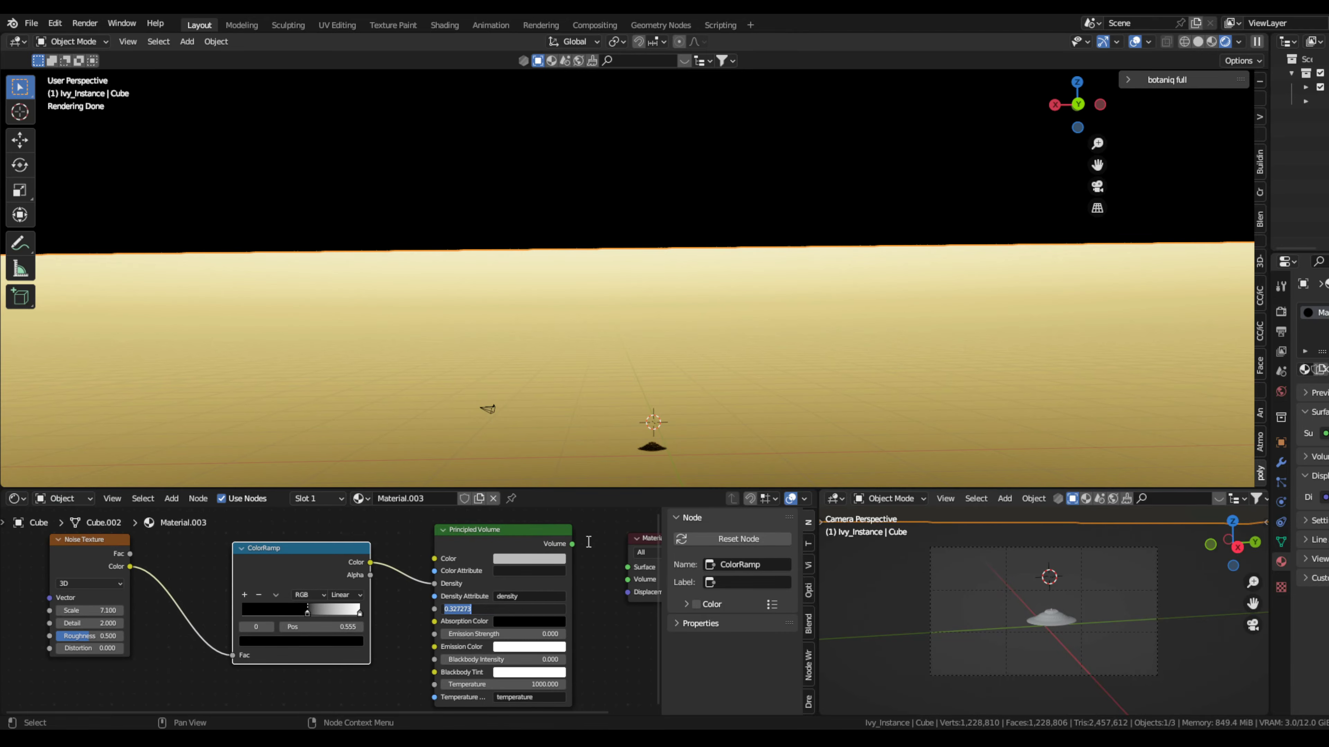
pyautogui.press('Return')
pyautogui.moveTo(572, 544); pyautogui.dragTo(627, 579)
pyautogui.moveTo(308, 612); pyautogui.dragTo(301, 613)
pyautogui.moveTo(89, 623)
pyautogui.mouseDown()
pyautogui.moveTo(104, 622)
pyautogui.moveTo(104, 648)
pyautogui.mouseUp()
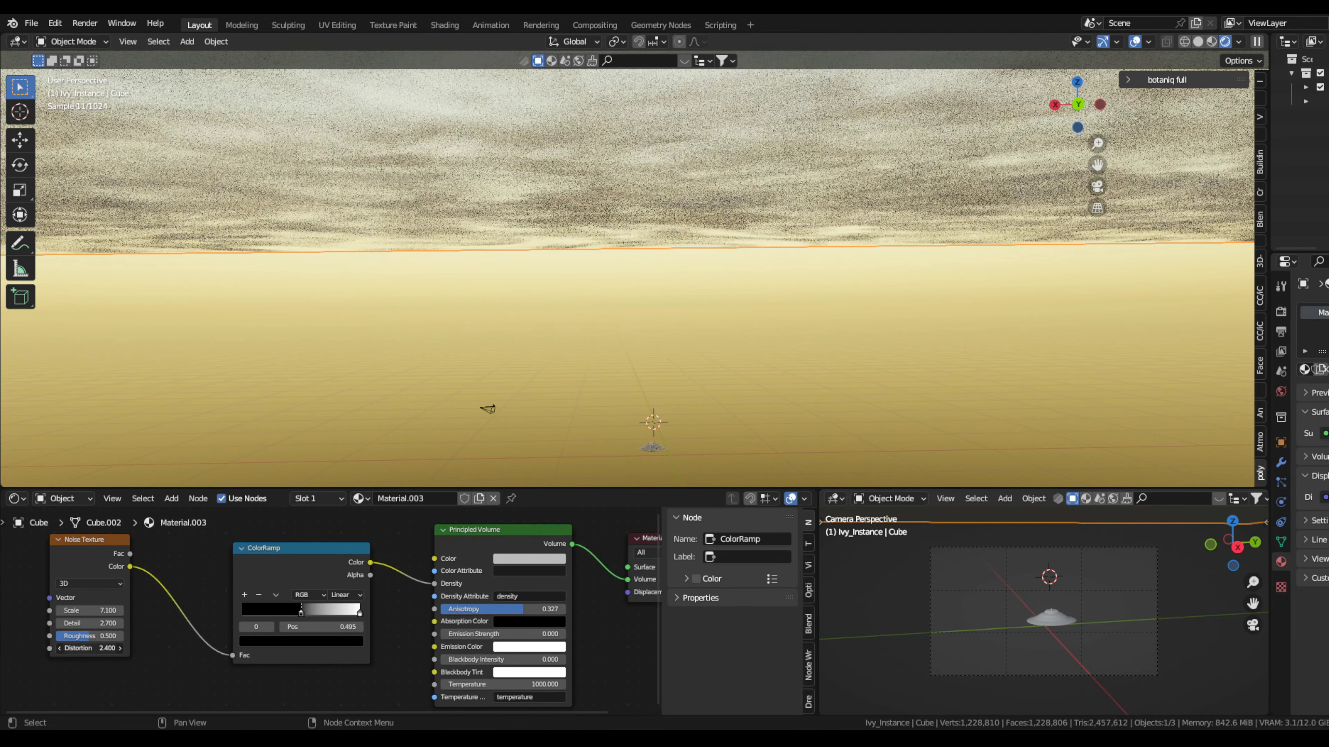
pyautogui.moveTo(651, 450); pyautogui.dragTo(749, 241)
pyautogui.moveTo(749, 241)
pyautogui.mouseDown(button='middle')
pyautogui.moveTo(678, 314)
pyautogui.moveTo(724, 268)
pyautogui.moveTo(654, 311)
pyautogui.moveTo(758, 298)
pyautogui.mouseUp(button='middle')
# Step: Set the world Nishita sky's Air density to 1.231
pyautogui.click(63, 498)
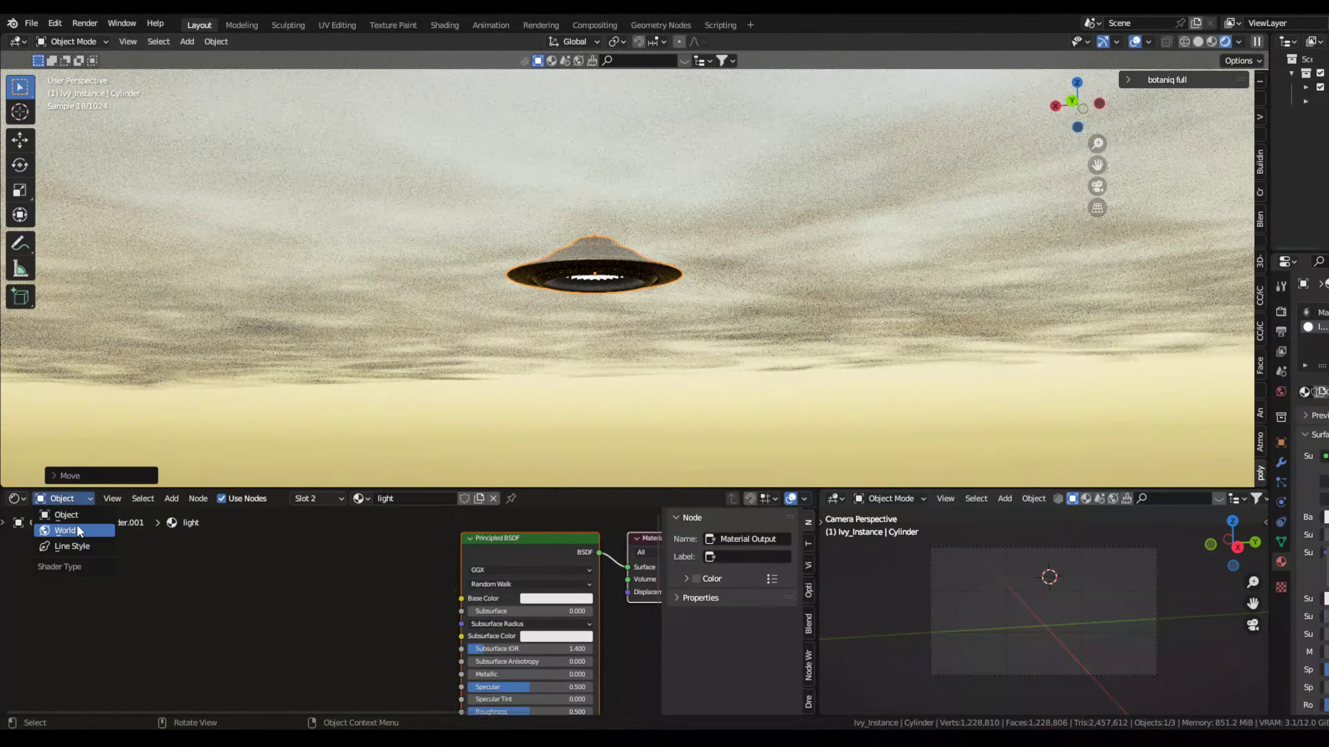
pyautogui.click(61, 524)
pyautogui.moveTo(471, 628); pyautogui.dragTo(391, 617, button='middle')
pyautogui.moveTo(398, 616); pyautogui.dragTo(391, 617)
pyautogui.scroll(1, 721, 312)
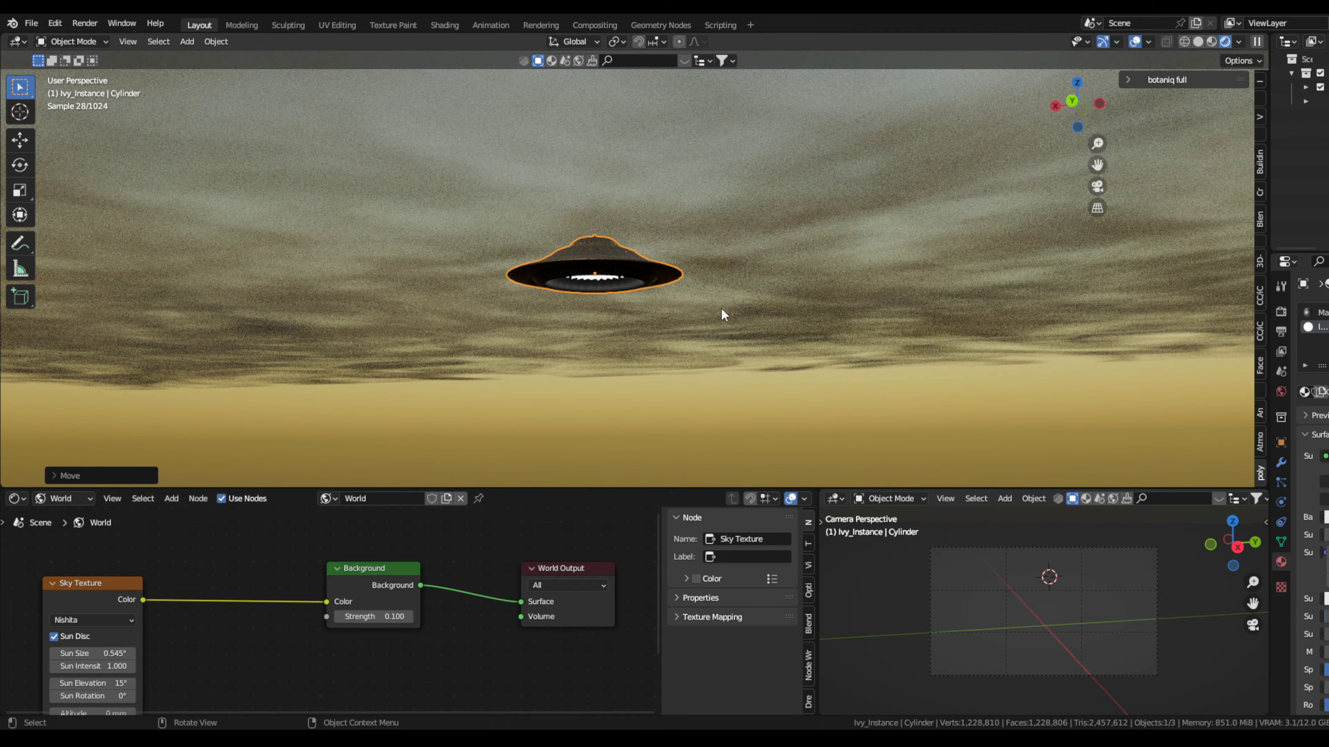
pyautogui.scroll(1, 720, 261)
pyautogui.moveTo(199, 676); pyautogui.dragTo(317, 571, button='middle')
pyautogui.press('BackSpace')
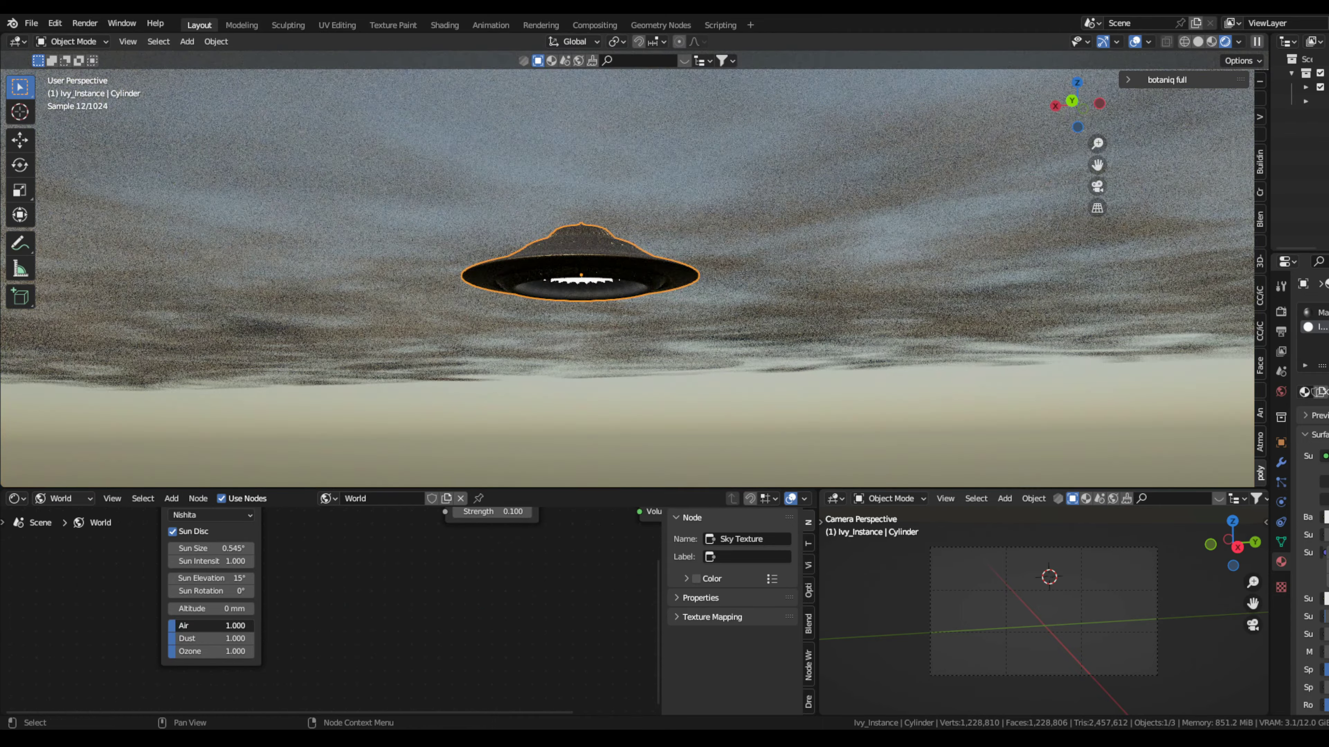
pyautogui.moveTo(758, 340)
pyautogui.mouseDown(button='middle')
pyautogui.moveTo(782, 315)
pyautogui.moveTo(787, 274)
pyautogui.mouseUp(button='middle')
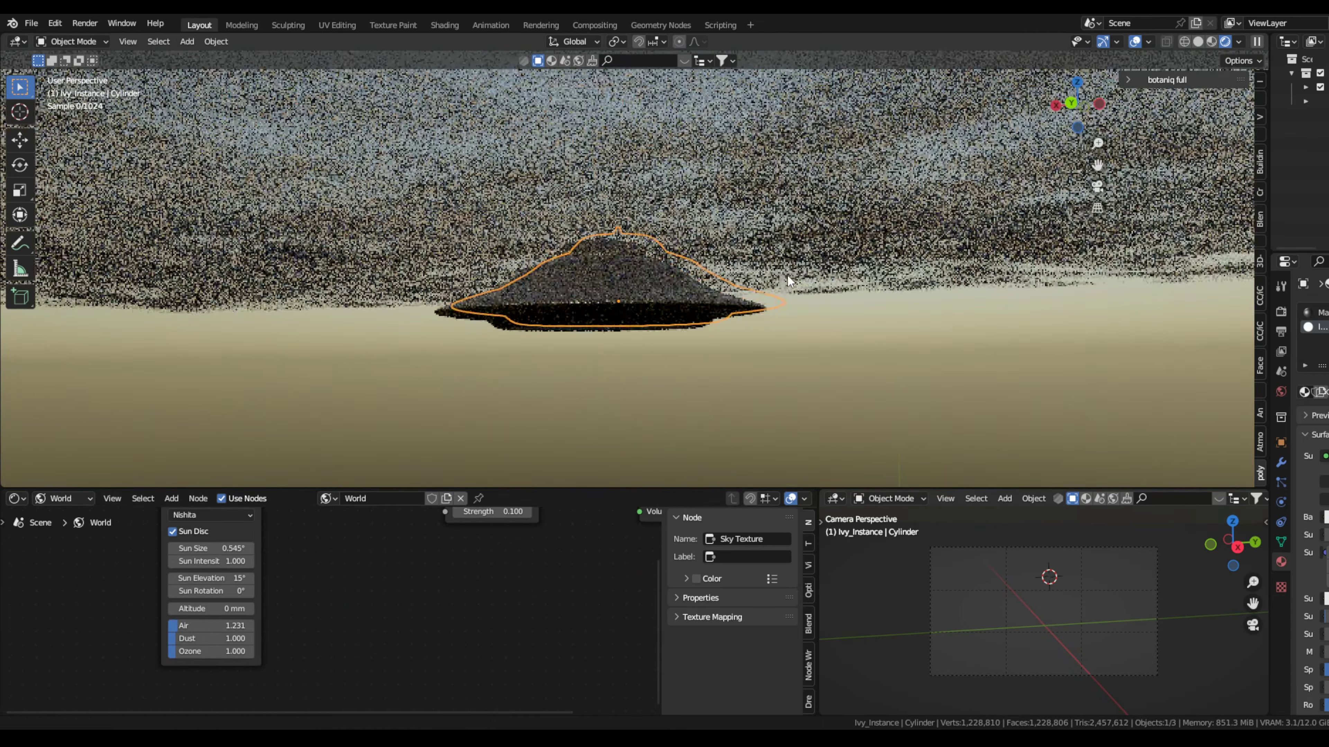
# Step: Make the cloud volume's Anisotropy negative
pyautogui.click(63, 499)
pyautogui.click(315, 178)
pyautogui.scroll(3, 261, 601)
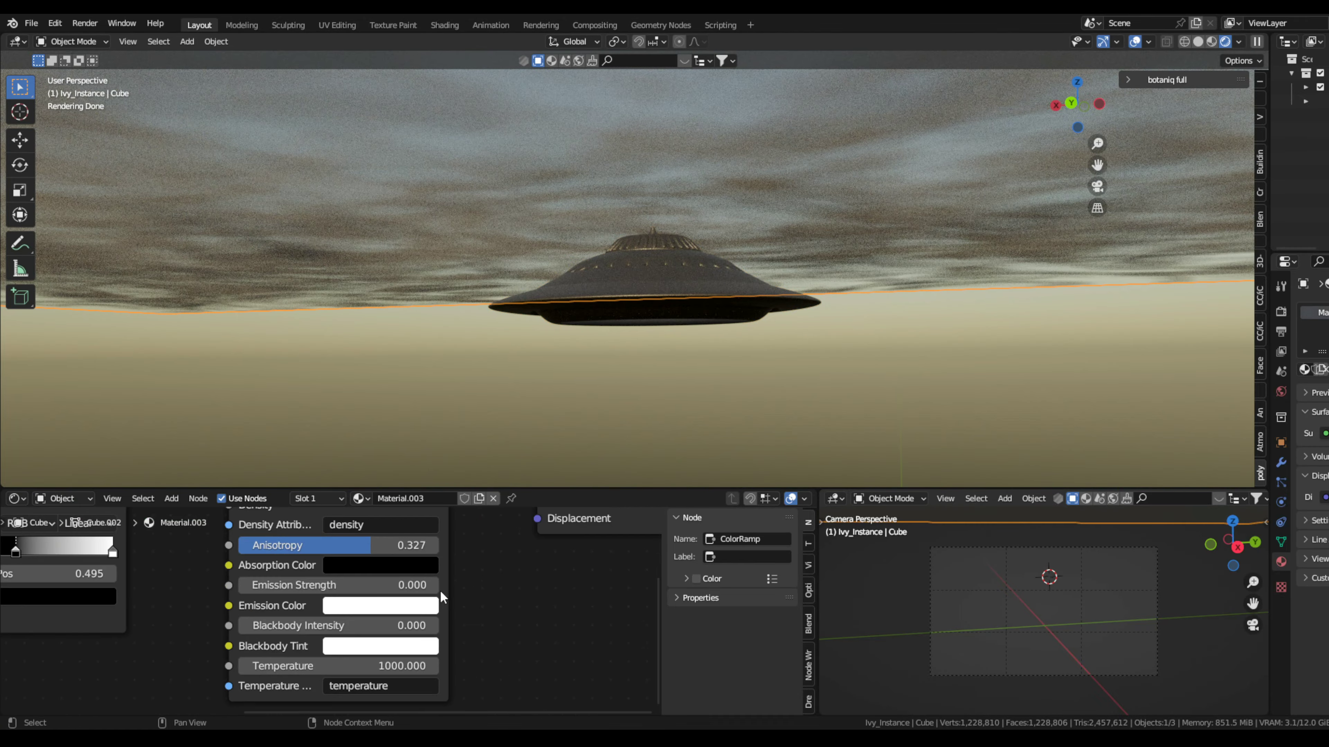
pyautogui.moveTo(407, 545); pyautogui.dragTo(418, 546)
pyautogui.moveTo(301, 545); pyautogui.dragTo(292, 545)
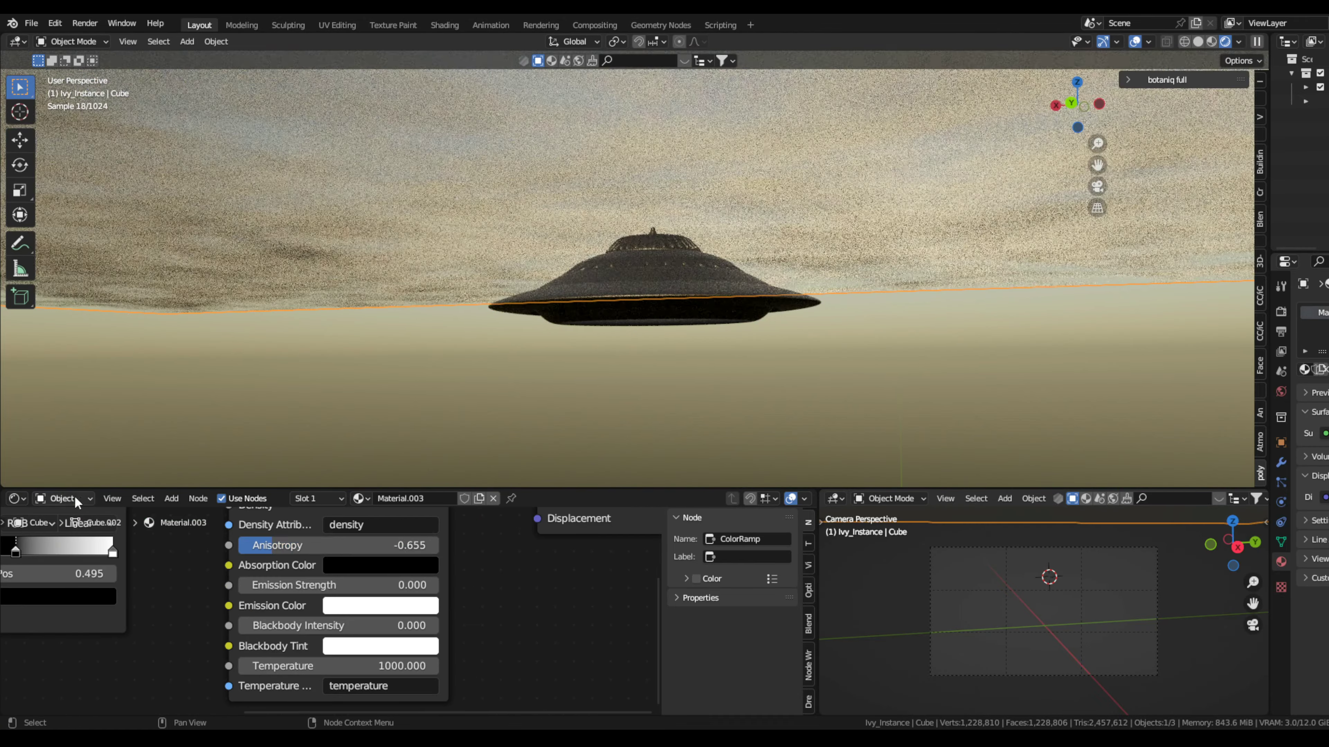
# Step: Set the sky sun to 185° rotation and 36.8° elevation
pyautogui.click(66, 496)
pyautogui.click(63, 539)
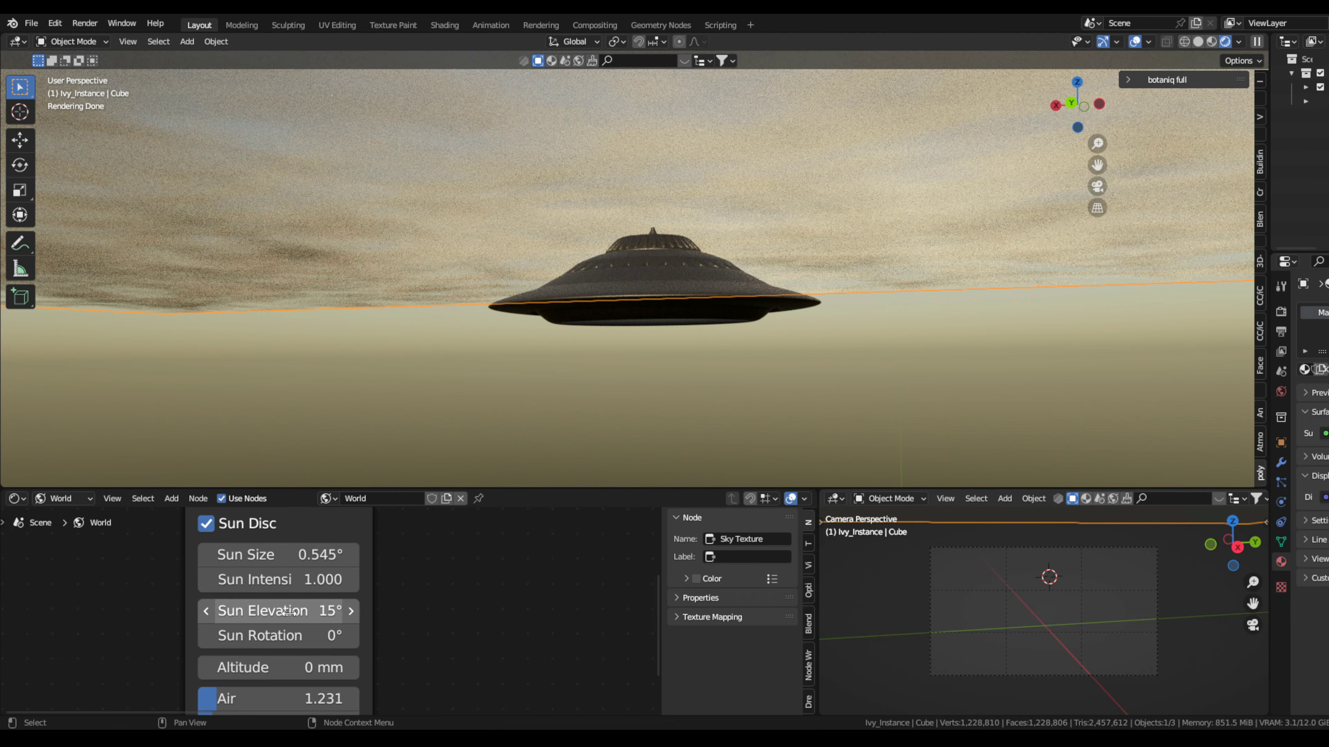
pyautogui.moveTo(272, 636)
pyautogui.mouseDown()
pyautogui.moveTo(335, 635)
pyautogui.moveTo(317, 611)
pyautogui.mouseUp()
pyautogui.click(727, 309)
pyautogui.moveTo(1270, 366); pyautogui.dragTo(1108, 366)
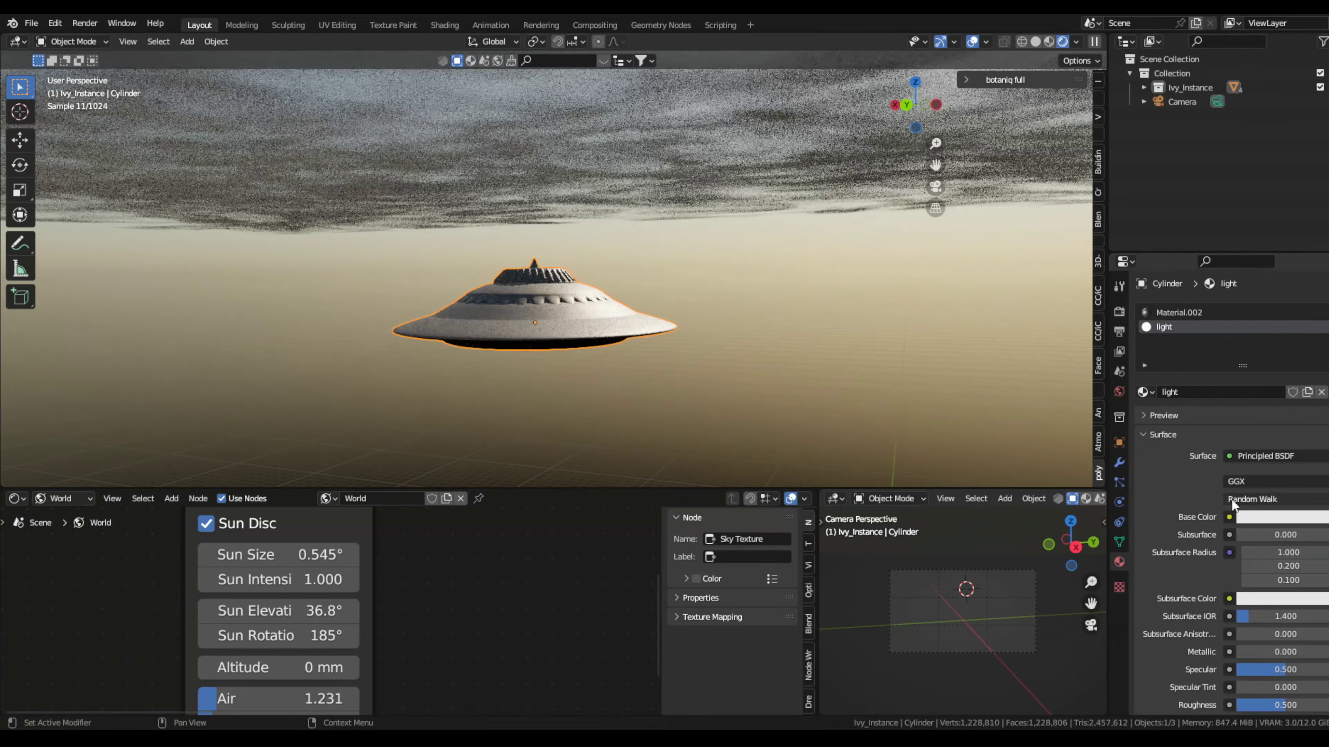
# Step: Give the UFO hull Metallic 1 and Roughness 0.056
pyautogui.scroll(-8, 1232, 504)
pyautogui.moveTo(1266, 481); pyautogui.dragTo(1326, 482)
pyautogui.moveTo(1277, 534)
pyautogui.mouseDown()
pyautogui.moveTo(1257, 534)
pyautogui.moveTo(1285, 534)
pyautogui.moveTo(1261, 506)
pyautogui.mouseUp()
pyautogui.scroll(6, 546, 277)
pyautogui.scroll(-1, 1282, 523)
pyautogui.scroll(-5, 881, 350)
pyautogui.scroll(2, 881, 350)
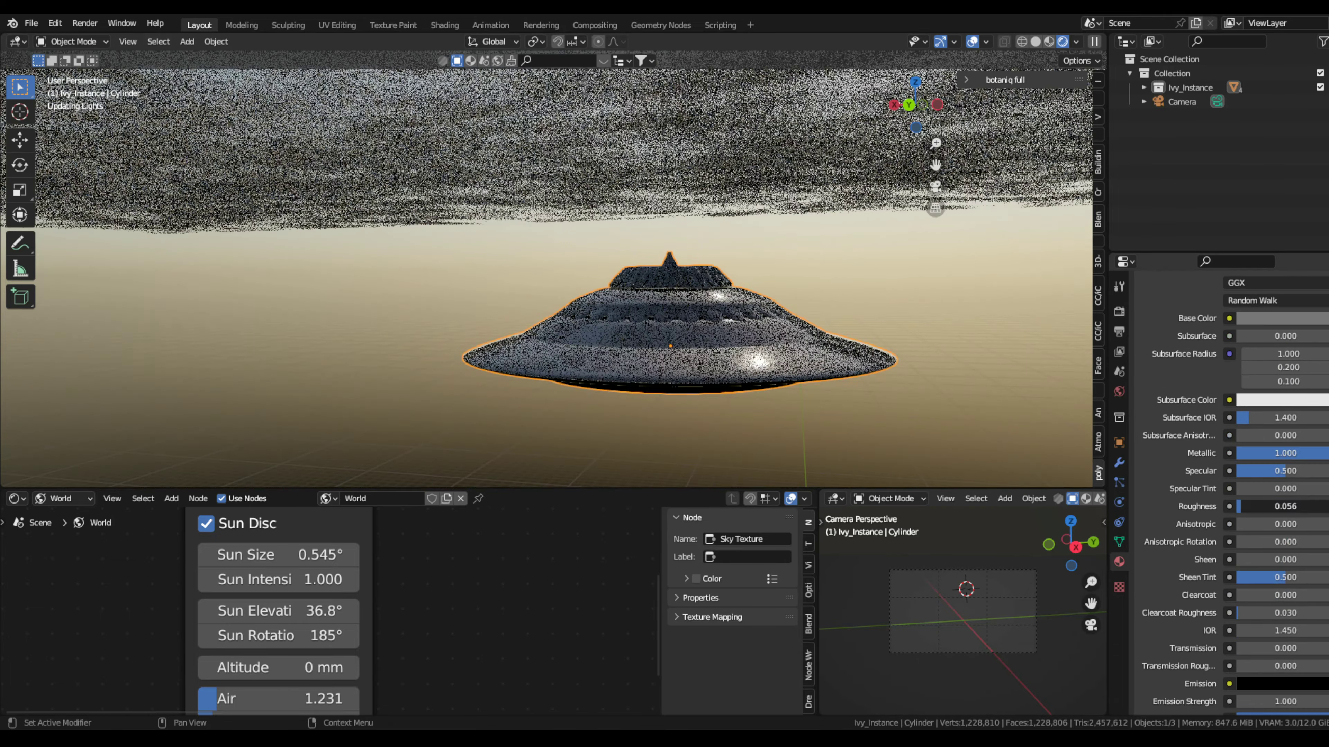
pyautogui.scroll(-3, 829, 317)
pyautogui.moveTo(829, 316)
pyautogui.mouseDown(button='middle')
pyautogui.moveTo(810, 291)
pyautogui.moveTo(611, 200)
pyautogui.moveTo(575, 356)
pyautogui.mouseUp(button='middle')
# Step: Add a Landscape mesh from a preset with 300 subdivisions and adjusted mesh size
pyautogui.hotkey('shift', 'a')
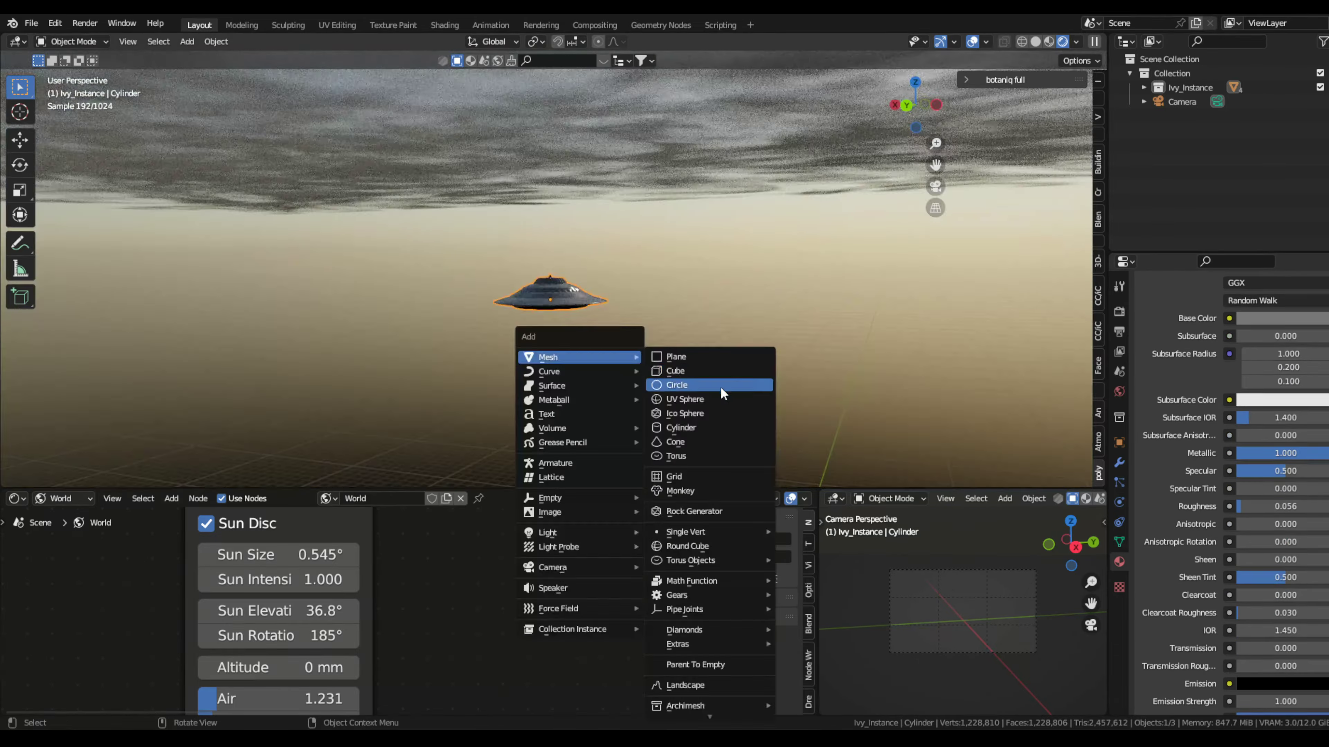
pyautogui.click(709, 685)
pyautogui.write('300')
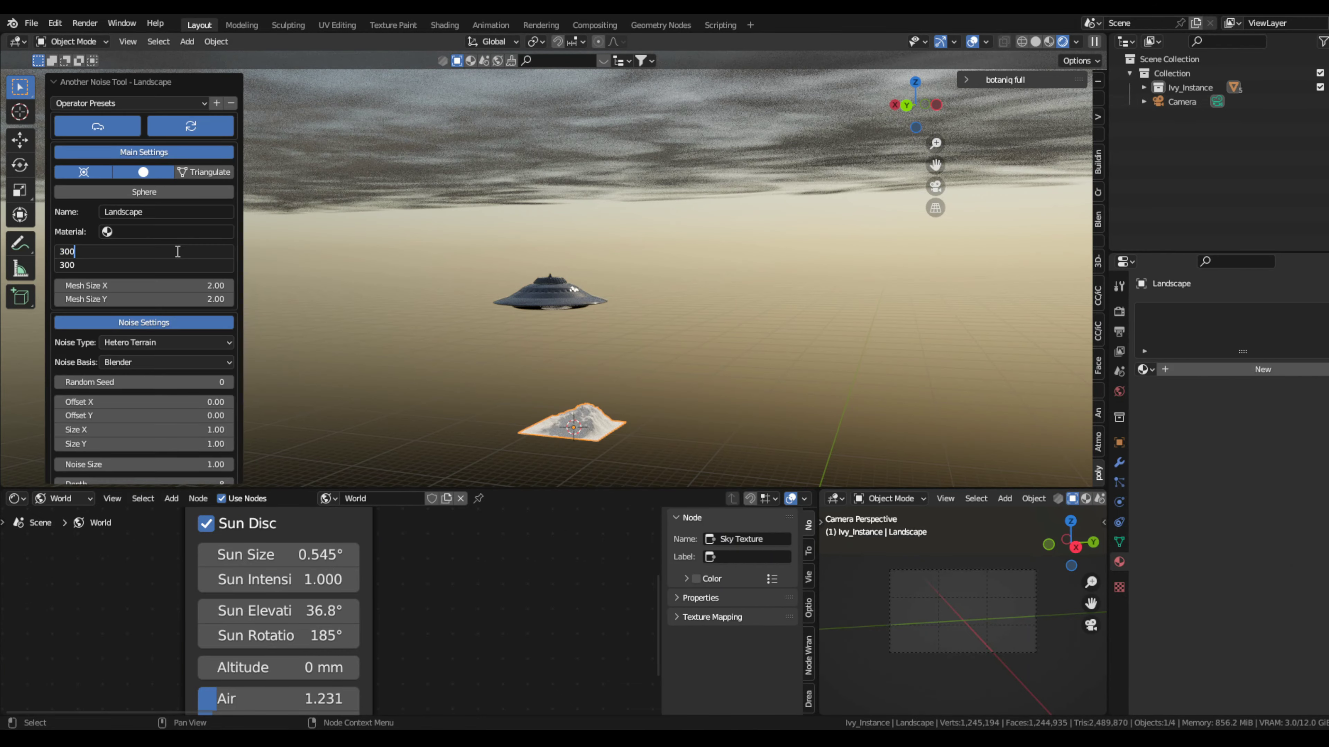
pyautogui.click(128, 103)
pyautogui.click(105, 283)
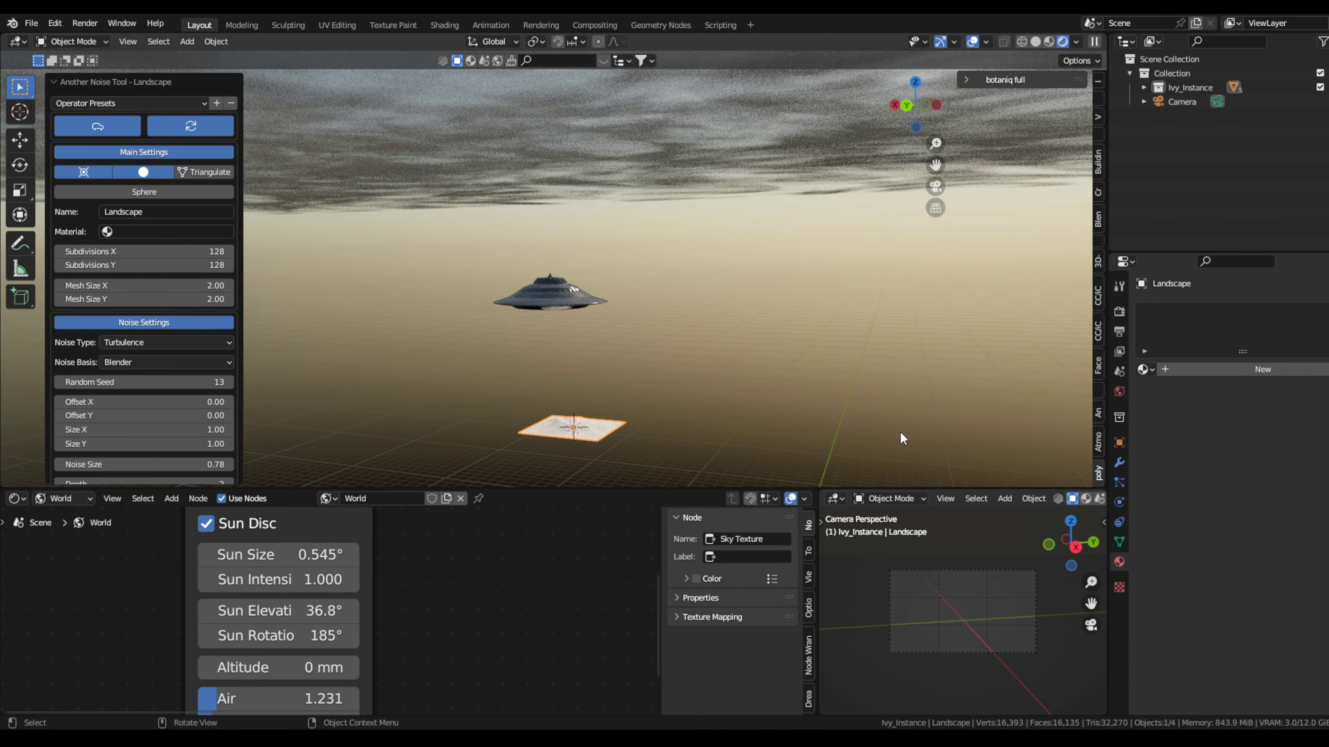
pyautogui.click(182, 252)
pyautogui.write('10')
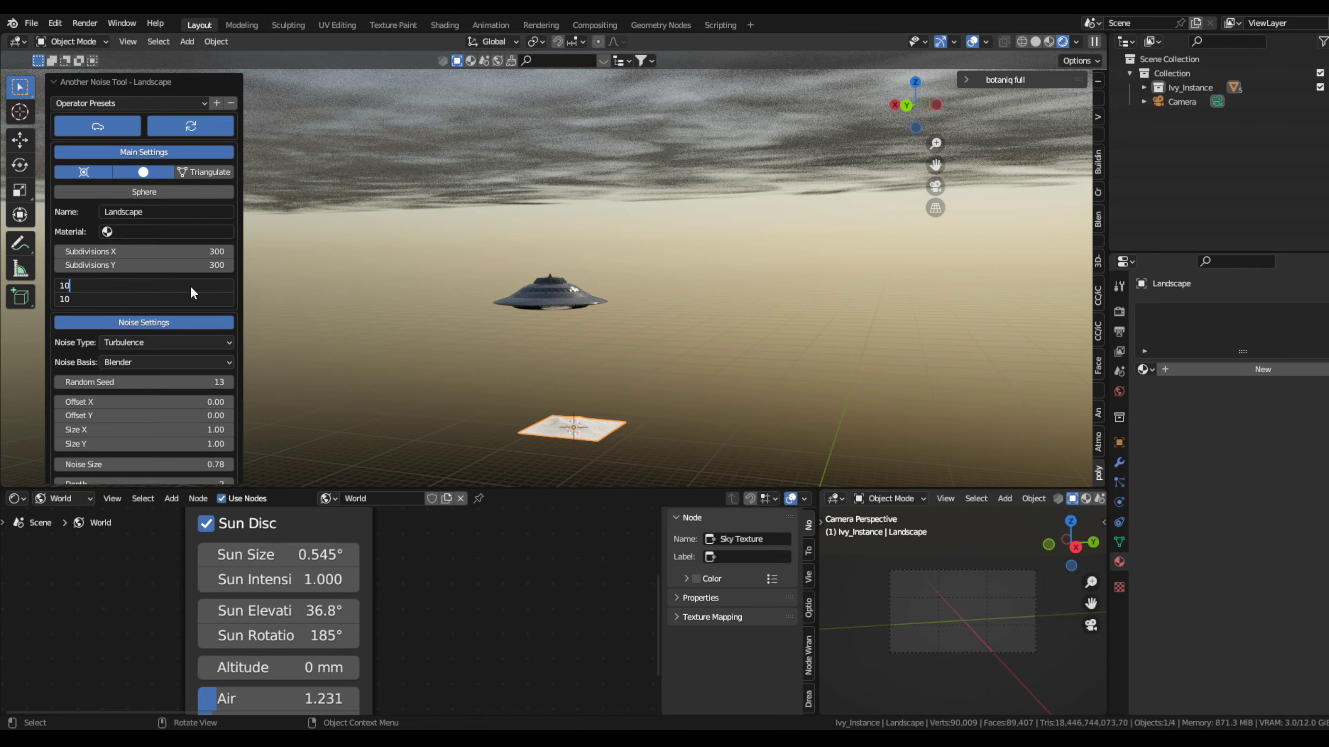
# Step: Raise and enlarge the landscape, then shift it back along Y in camera view
pyautogui.press('g')
pyautogui.press('z')
pyautogui.press('Return')
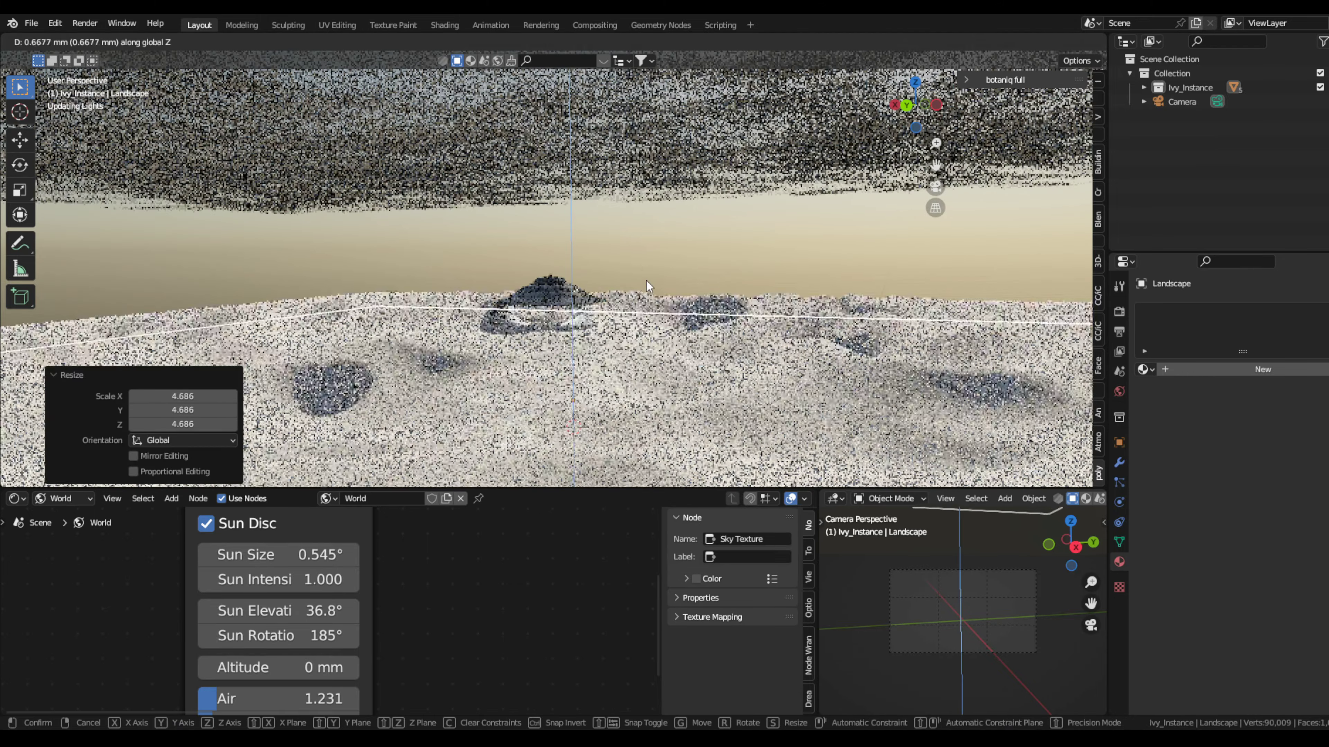
pyautogui.press('s')
pyautogui.click(1037, 344)
pyautogui.press('KP_0')
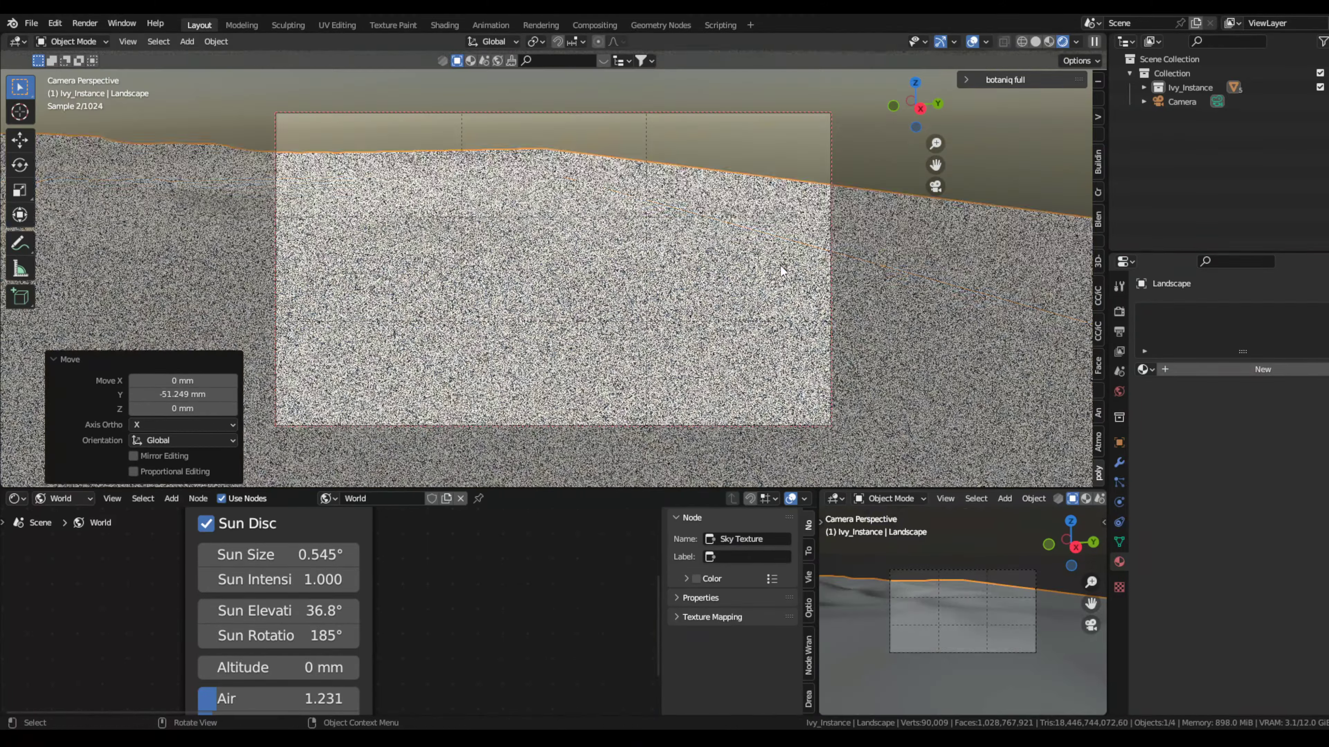
pyautogui.press('g')
pyautogui.press('y')
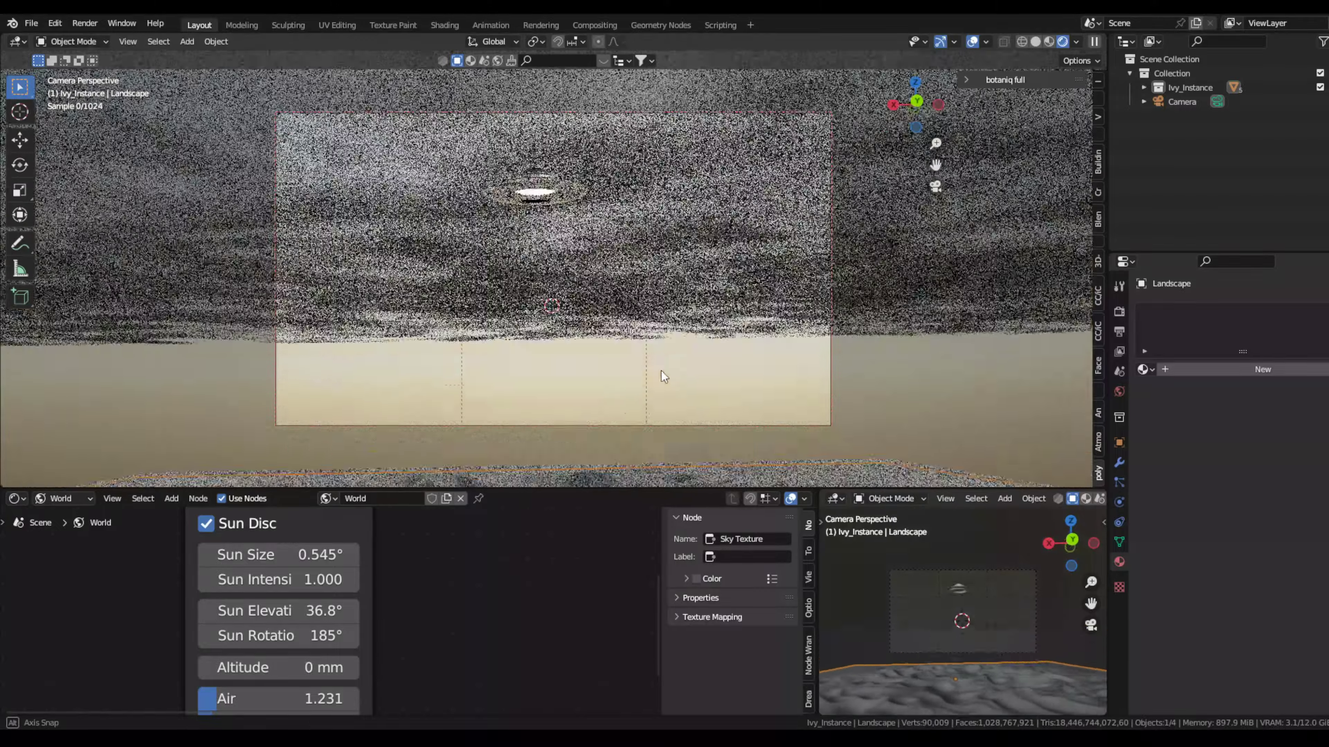
pyautogui.click(661, 377)
# Step: Position the dunes along Y beneath the UFO in the camera shot and give them a new material
pyautogui.press('s')
pyautogui.press('Escape')
pyautogui.press('g')
pyautogui.press('y')
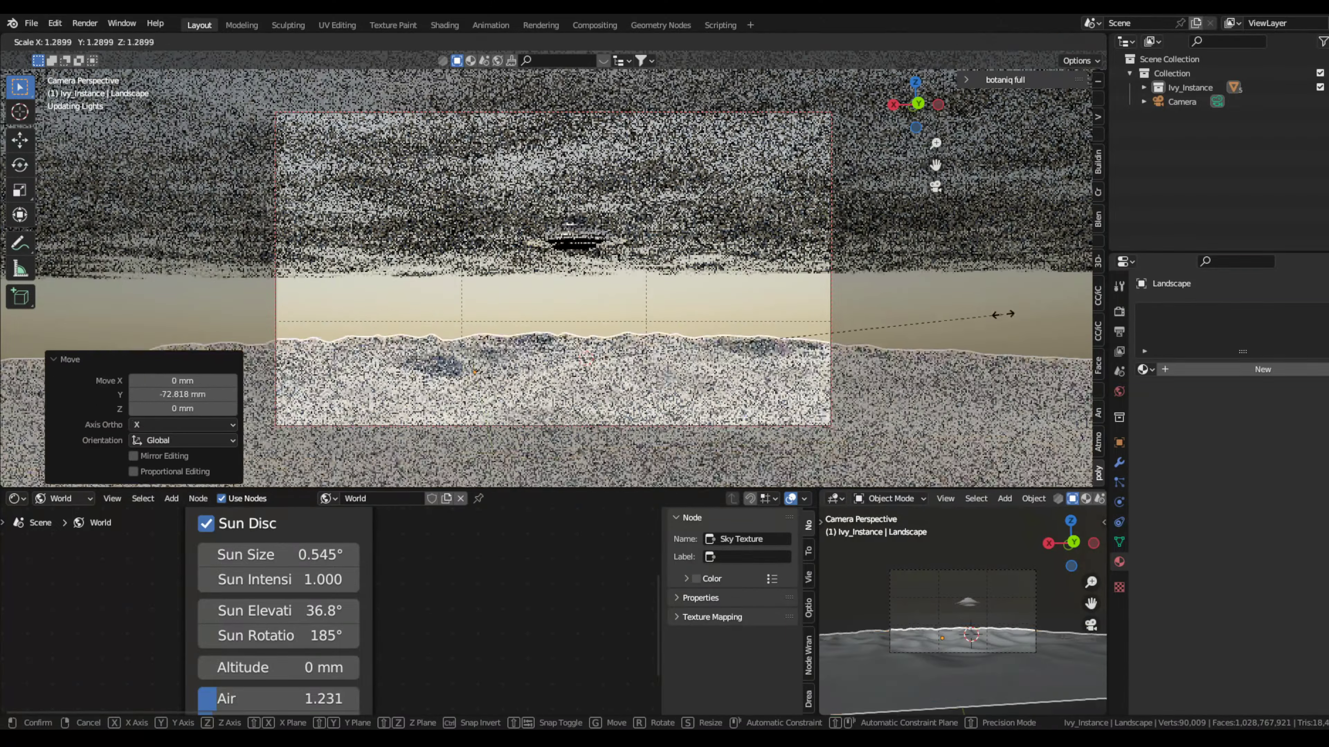
pyautogui.click(1000, 307)
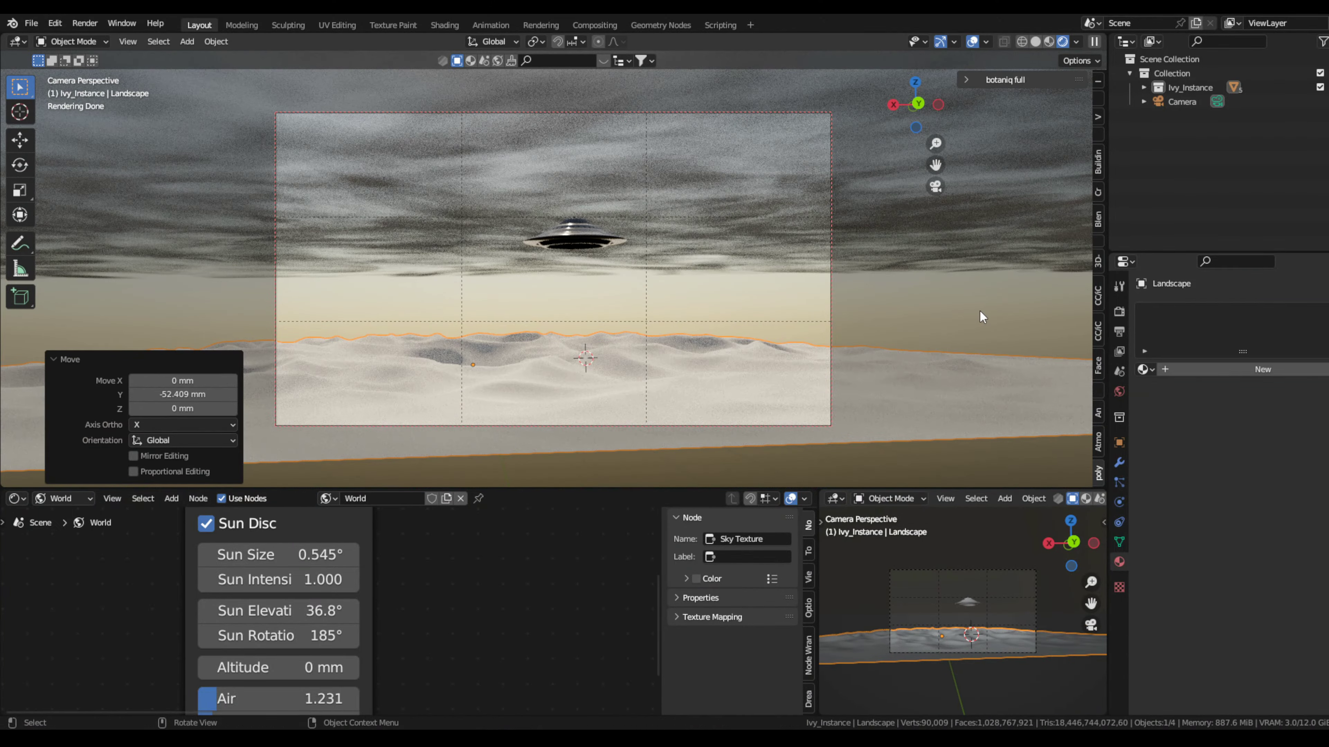
pyautogui.click(1263, 369)
pyautogui.click(1282, 494)
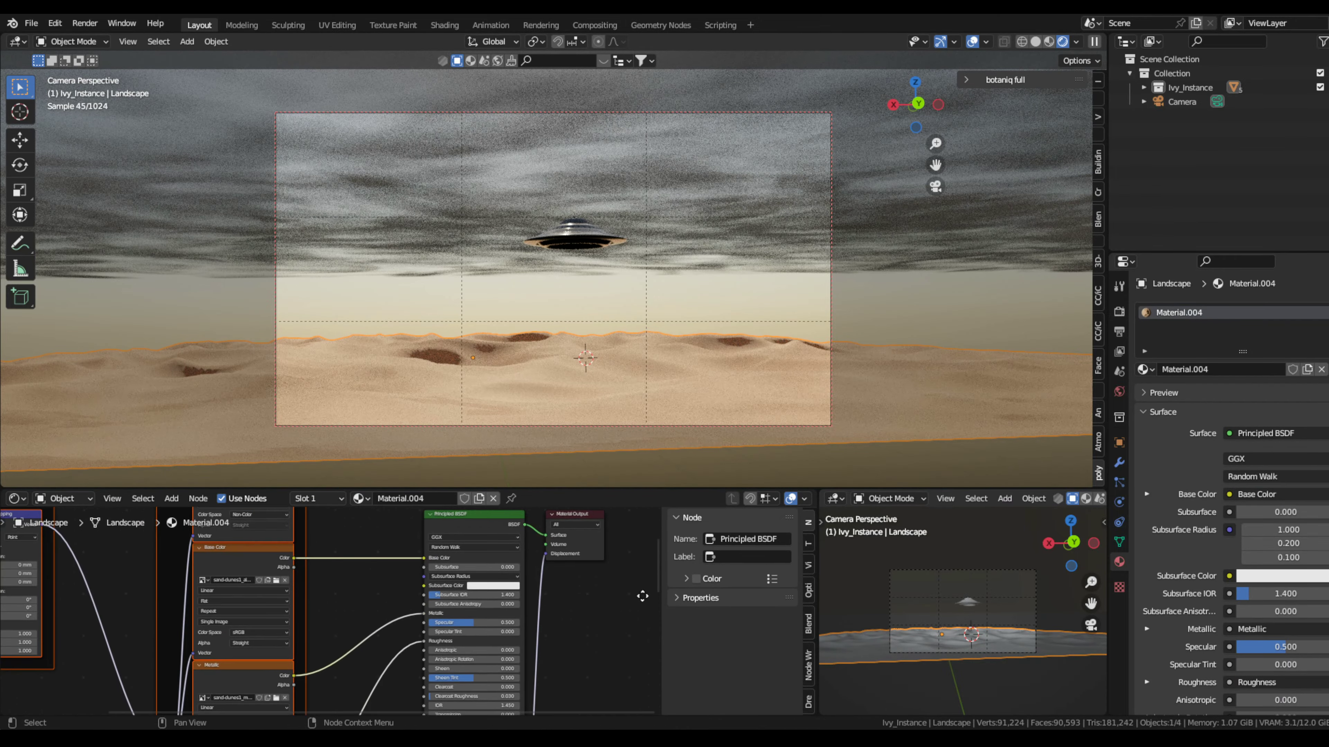
# Step: Wire sand-dune image textures into the landscape's Principled BSDF and enter Edit Mode on the dunes
pyautogui.moveTo(345, 673); pyautogui.dragTo(542, 578, button='middle')
pyautogui.scroll(-2, 543, 578)
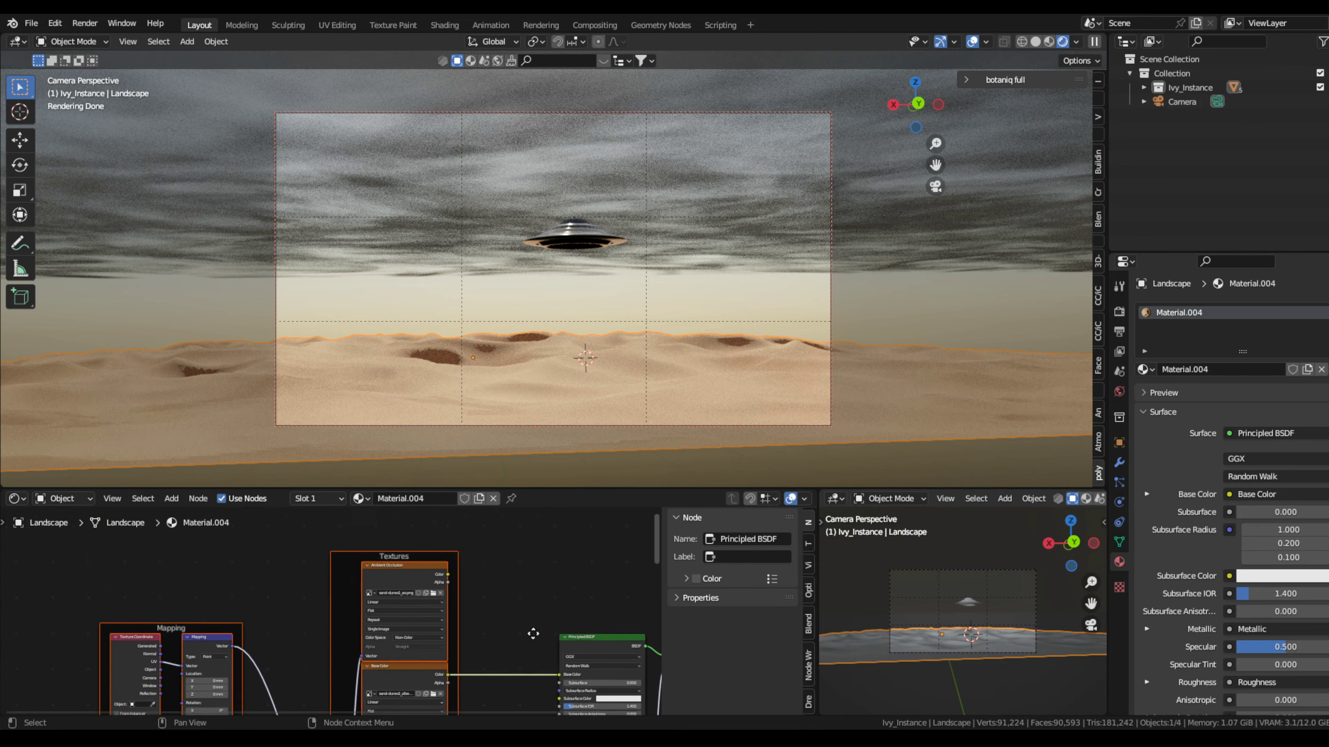
pyautogui.moveTo(533, 634); pyautogui.dragTo(384, 602, button='middle')
pyautogui.moveTo(644, 445)
pyautogui.mouseDown(button='middle')
pyautogui.moveTo(658, 318)
pyautogui.moveTo(677, 287)
pyautogui.mouseUp(button='middle')
pyautogui.press('Tab')
# Step: Smart-UV-unwrap all landscape faces and scale up its UV islands in the UV editor
pyautogui.press('u')
pyautogui.click(602, 309)
pyautogui.click(587, 413)
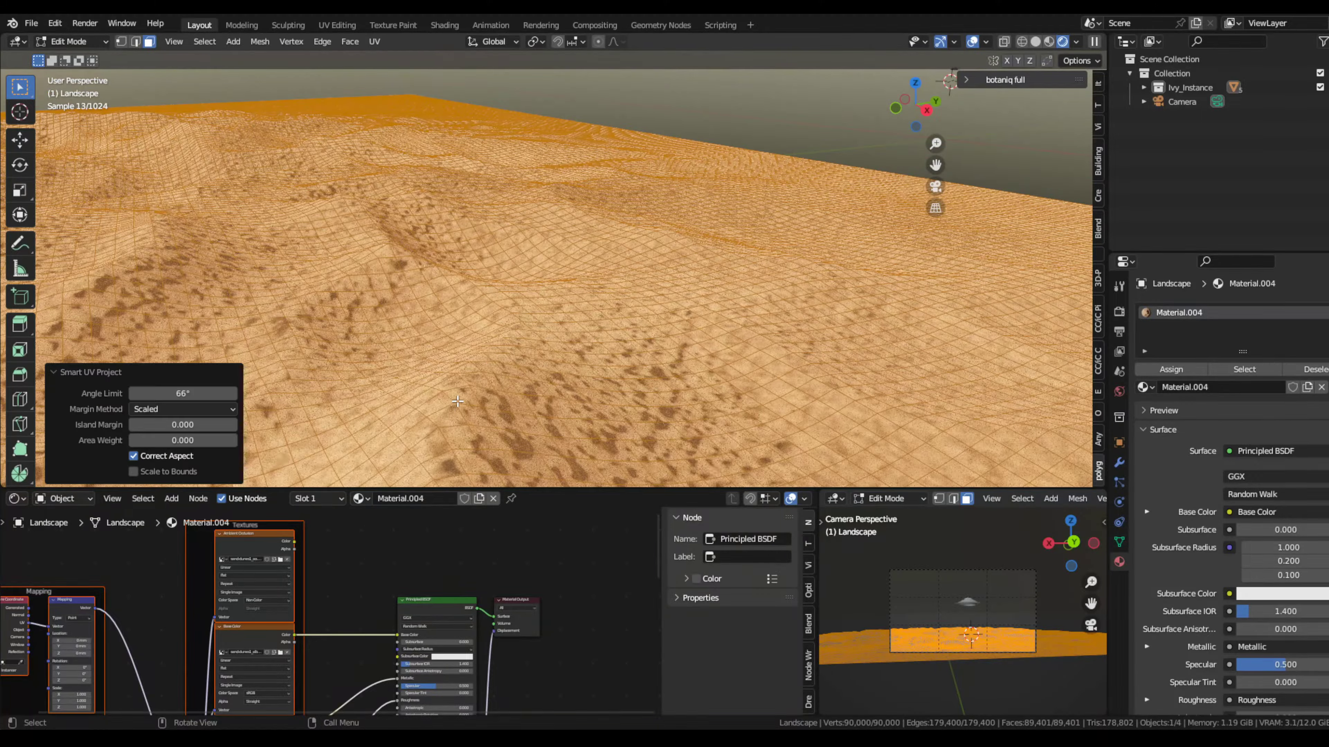
pyautogui.click(15, 498)
pyautogui.click(63, 580)
pyautogui.press('s')
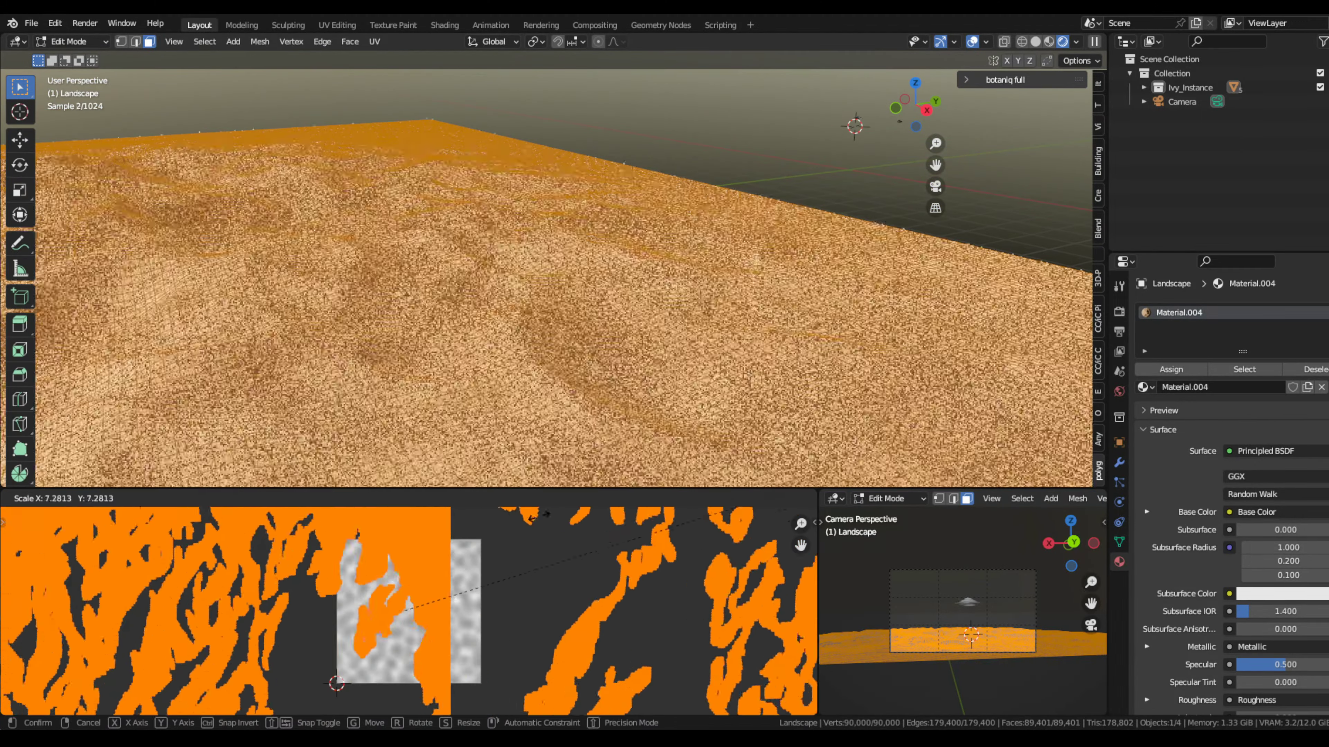
pyautogui.click(539, 516)
# Step: Return the landscape to Object Mode and view the sand through the scene camera
pyautogui.press('Tab')
pyautogui.press('Tab')
pyautogui.press('Tab')
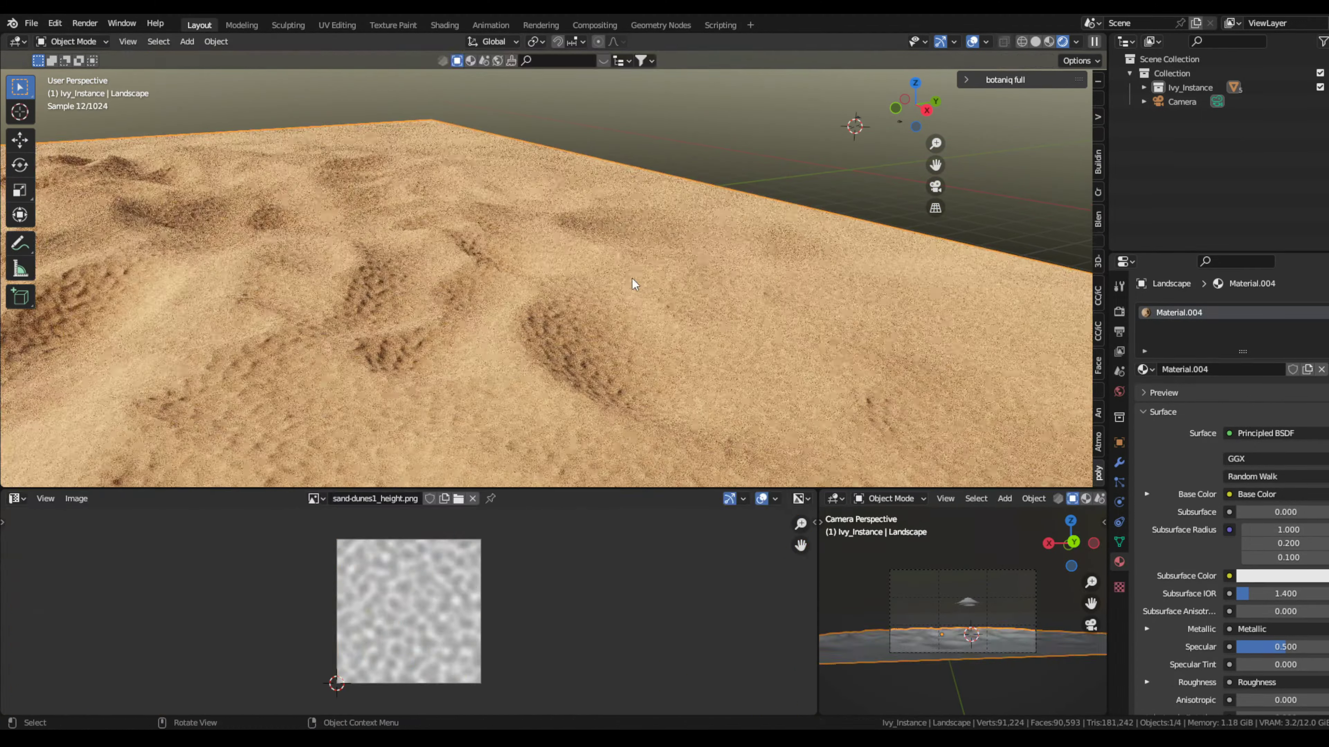
pyautogui.moveTo(634, 284); pyautogui.dragTo(649, 273, button='middle')
pyautogui.press('KP_0')
pyautogui.press('Tab')
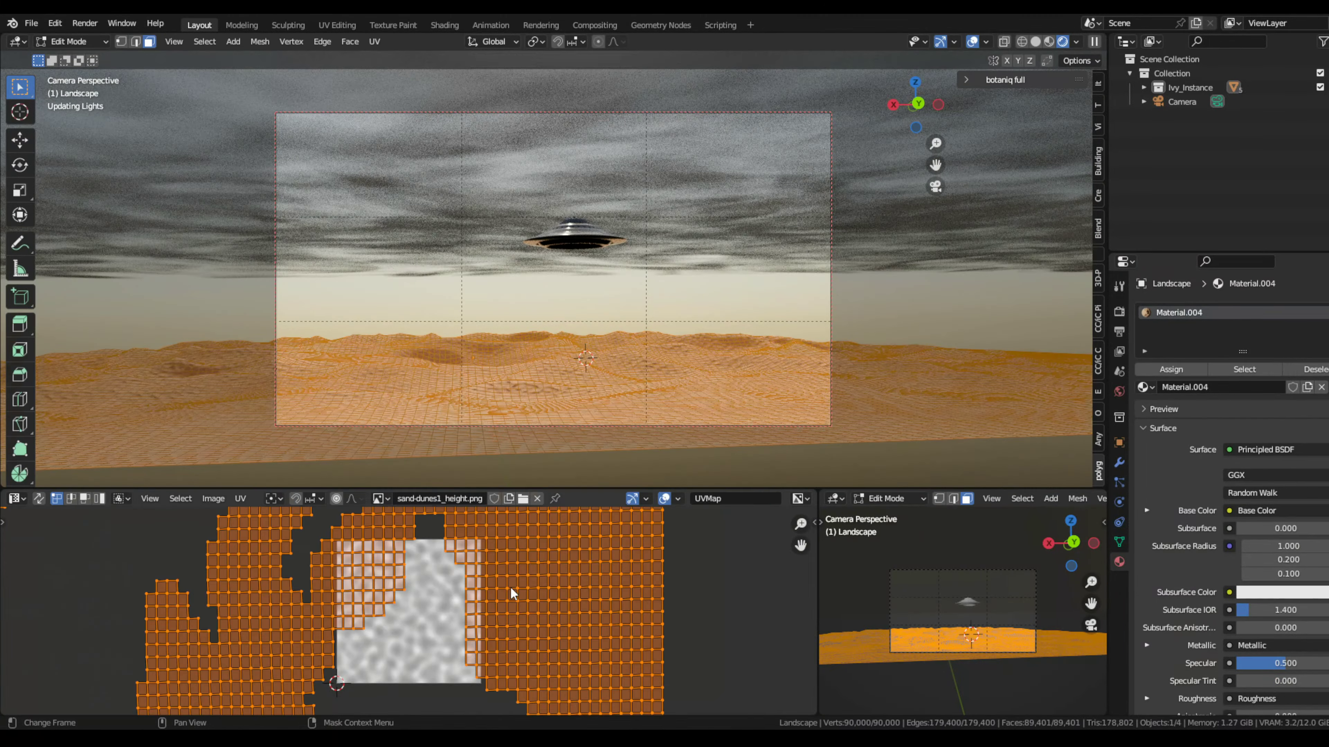
# Step: Set the render colour look to High Contrast and review the Light Paths and Output settings
pyautogui.click(1119, 311)
pyautogui.scroll(-5, 1209, 621)
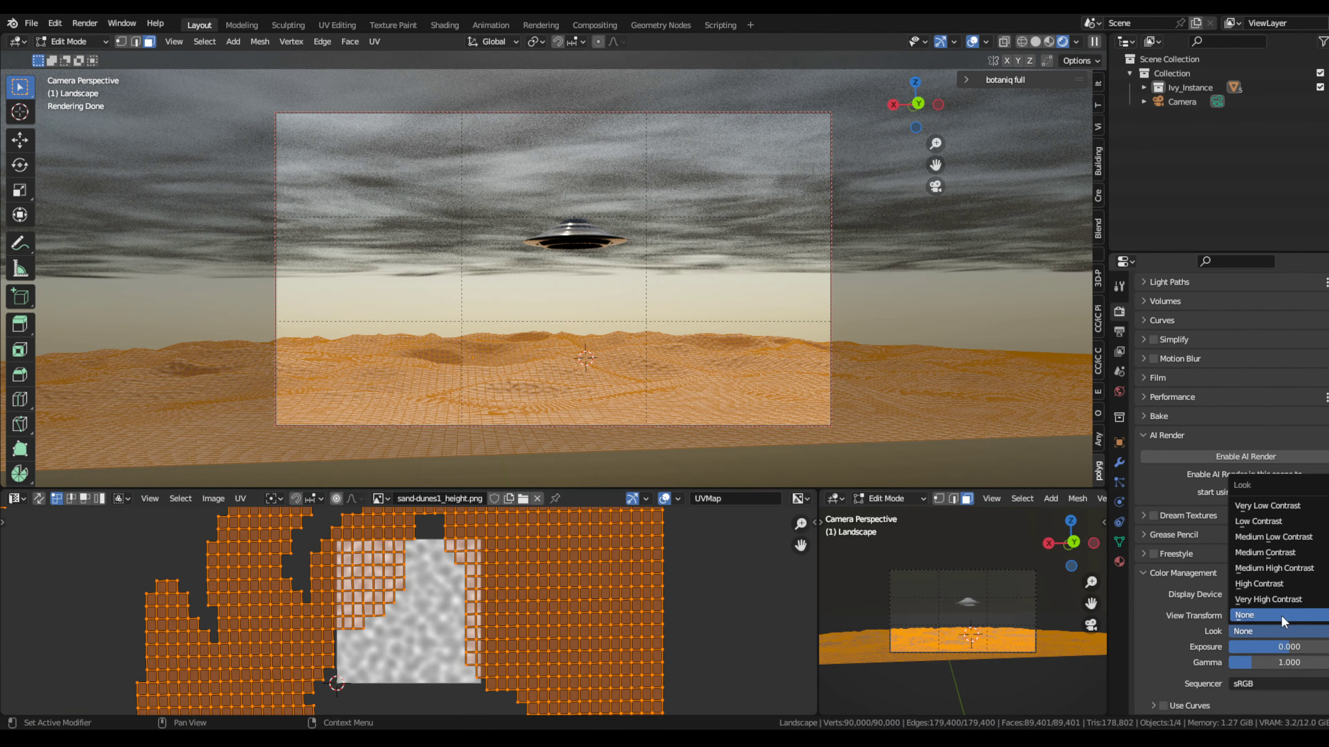
pyautogui.click(1303, 585)
pyautogui.scroll(5, 1292, 584)
pyautogui.click(1197, 481)
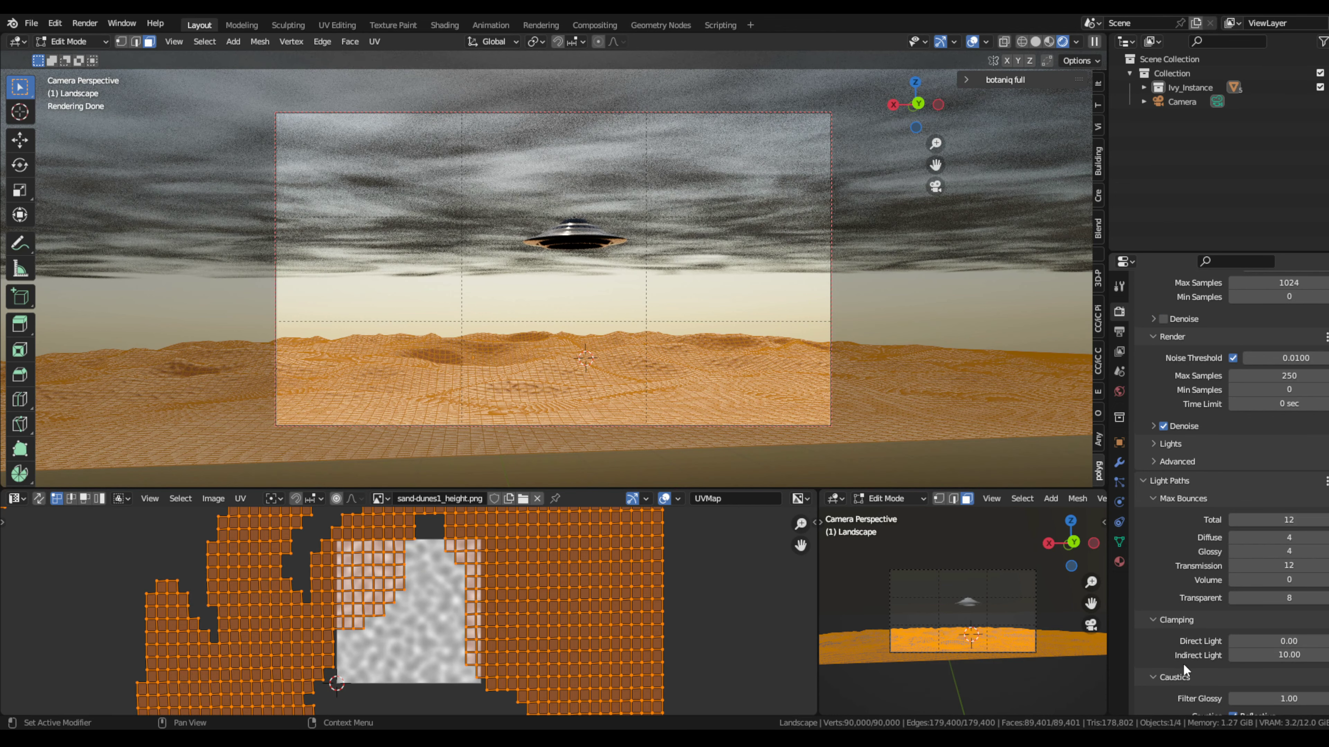
pyautogui.scroll(2, 1209, 293)
pyautogui.click(1119, 332)
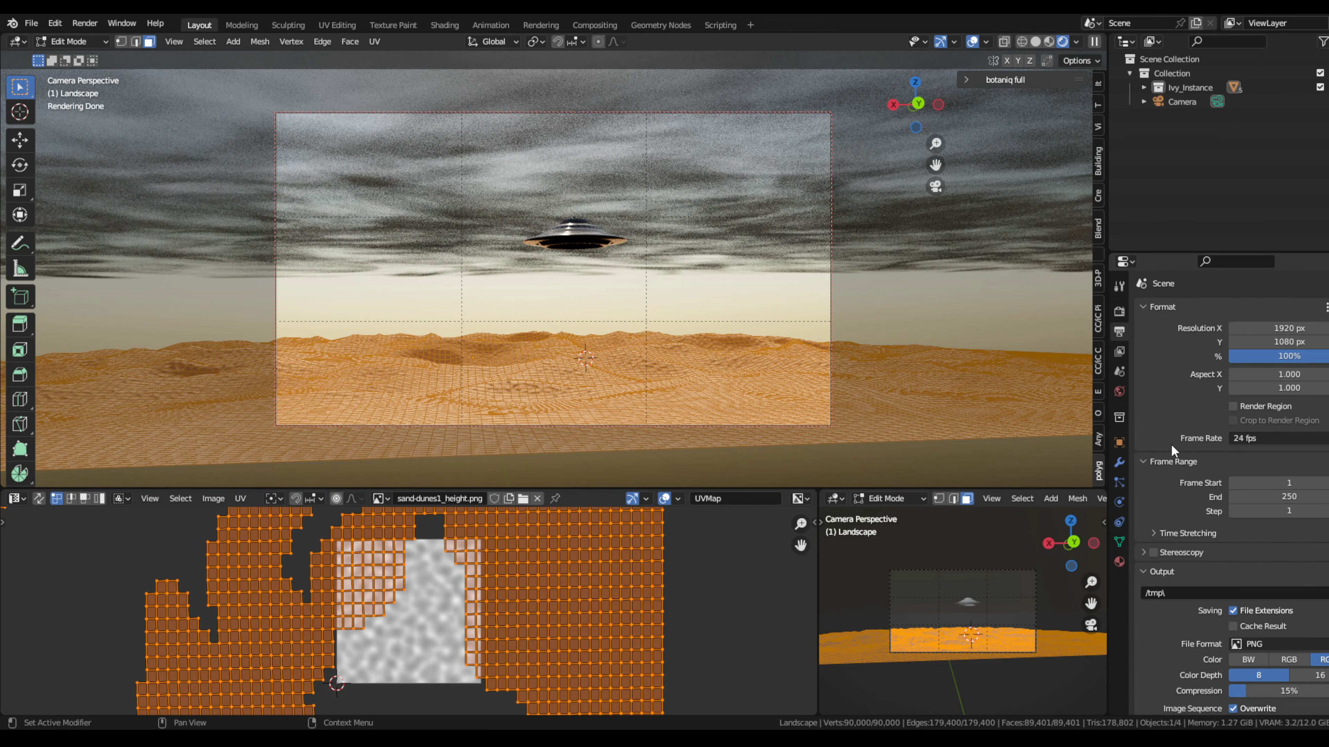
pyautogui.scroll(-2, 1171, 444)
# Step: Set the landscape material's Displacement to 'Displacement and Bump' and check the dunes from the camera
pyautogui.click(1119, 562)
pyautogui.click(1276, 555)
pyautogui.click(1267, 617)
pyautogui.press('Tab')
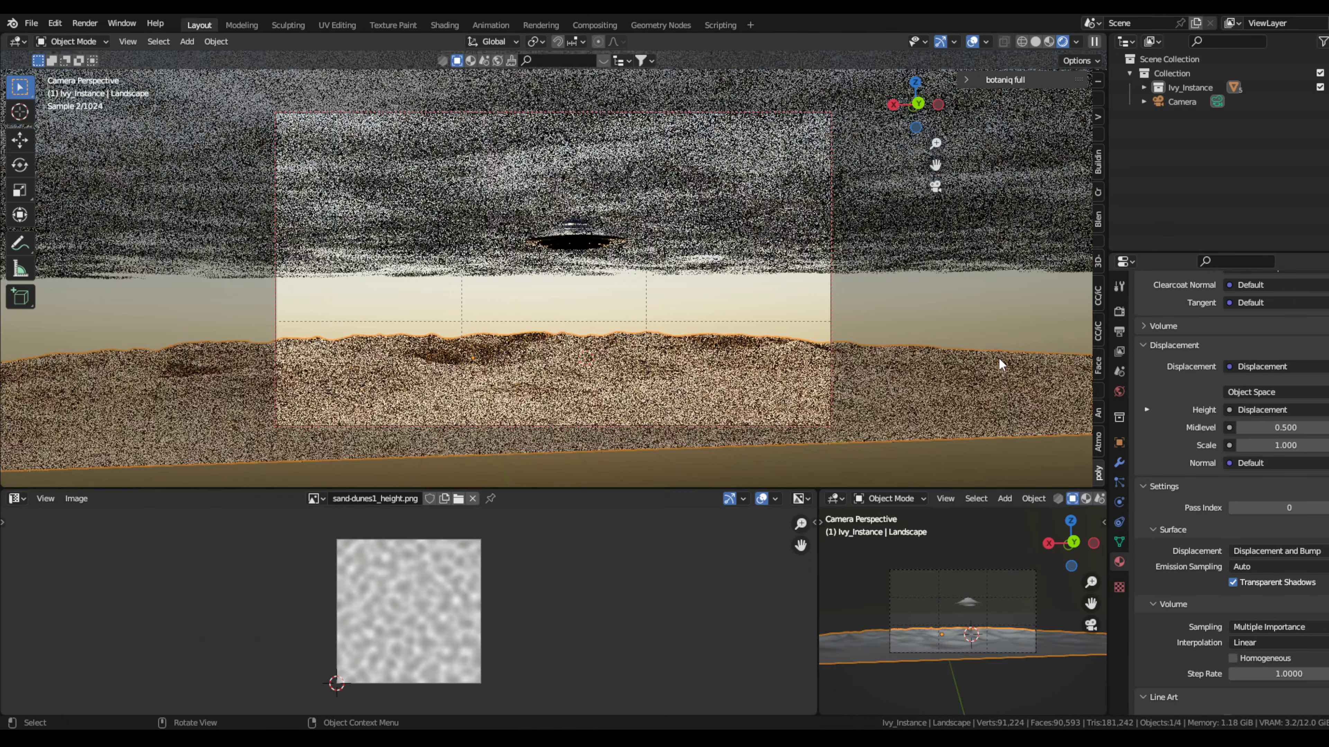
pyautogui.press('Tab')
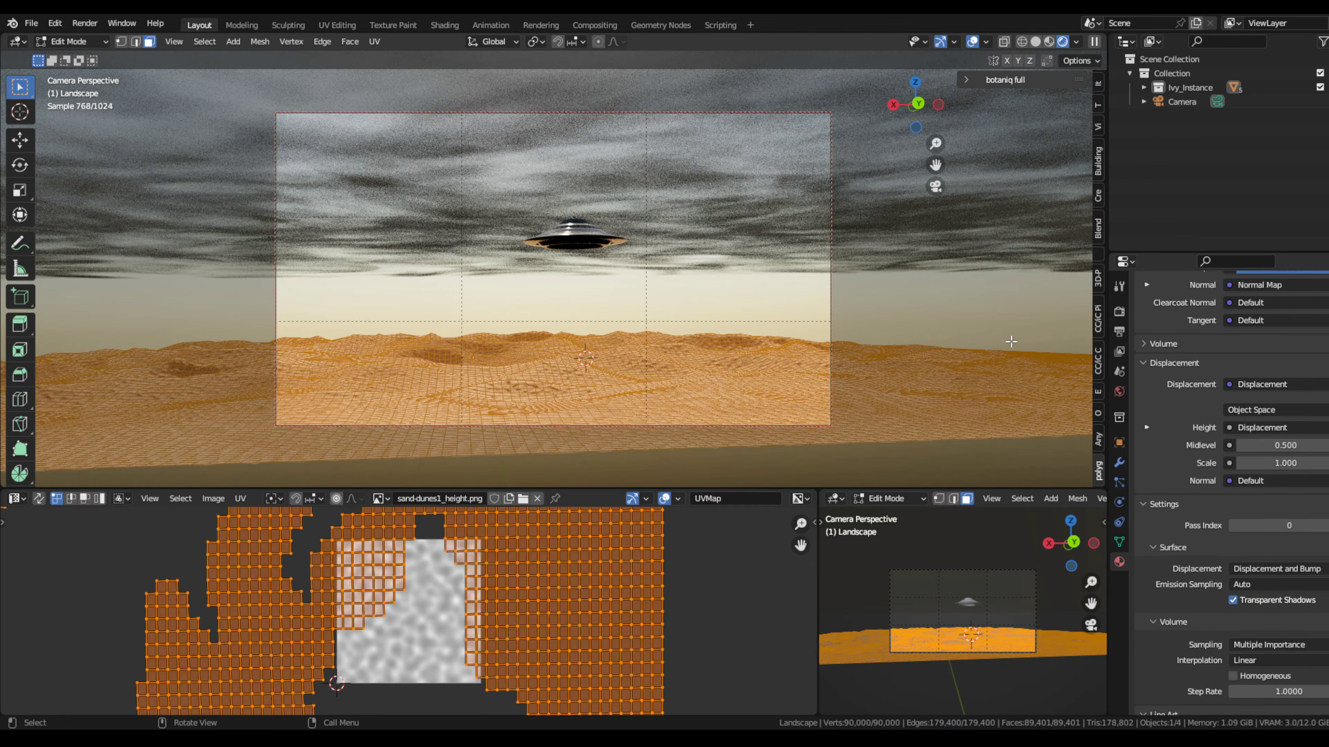
pyautogui.press('Tab')
pyautogui.moveTo(1011, 342); pyautogui.dragTo(681, 359, button='middle')
pyautogui.press('Tab')
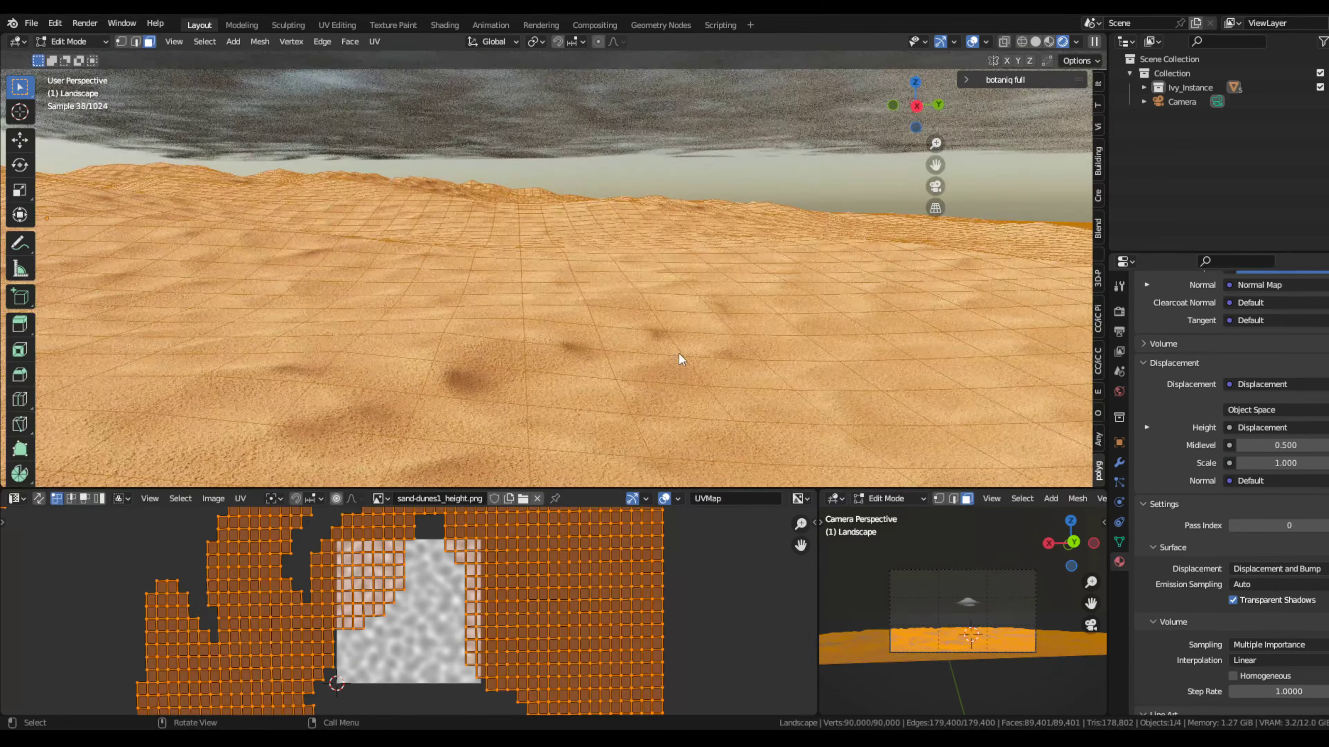
pyautogui.press('Tab')
pyautogui.press('KP_0')
# Step: Select the saucer's underside rim faces and inset them individually
pyautogui.click(635, 238)
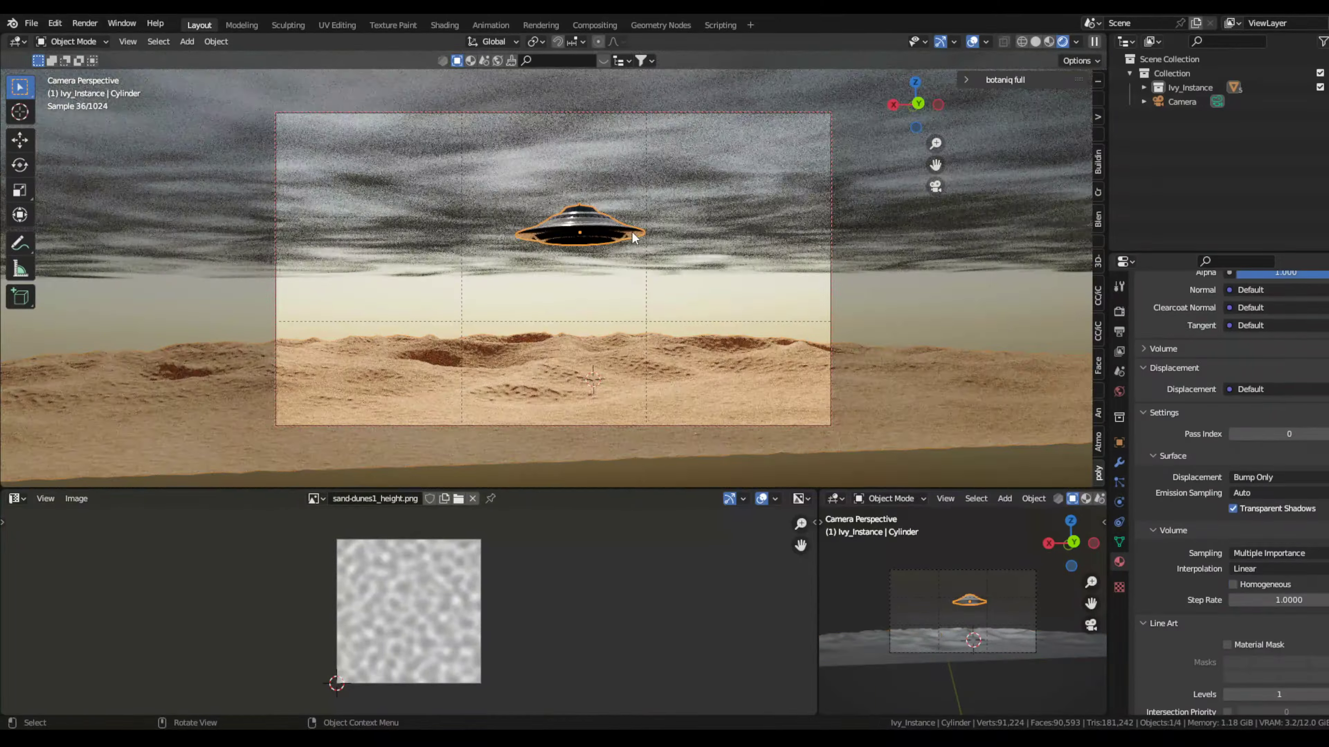
pyautogui.press('KP_Decimal')
pyautogui.press('Tab')
pyautogui.moveTo(634, 238); pyautogui.dragTo(481, 135, button='middle')
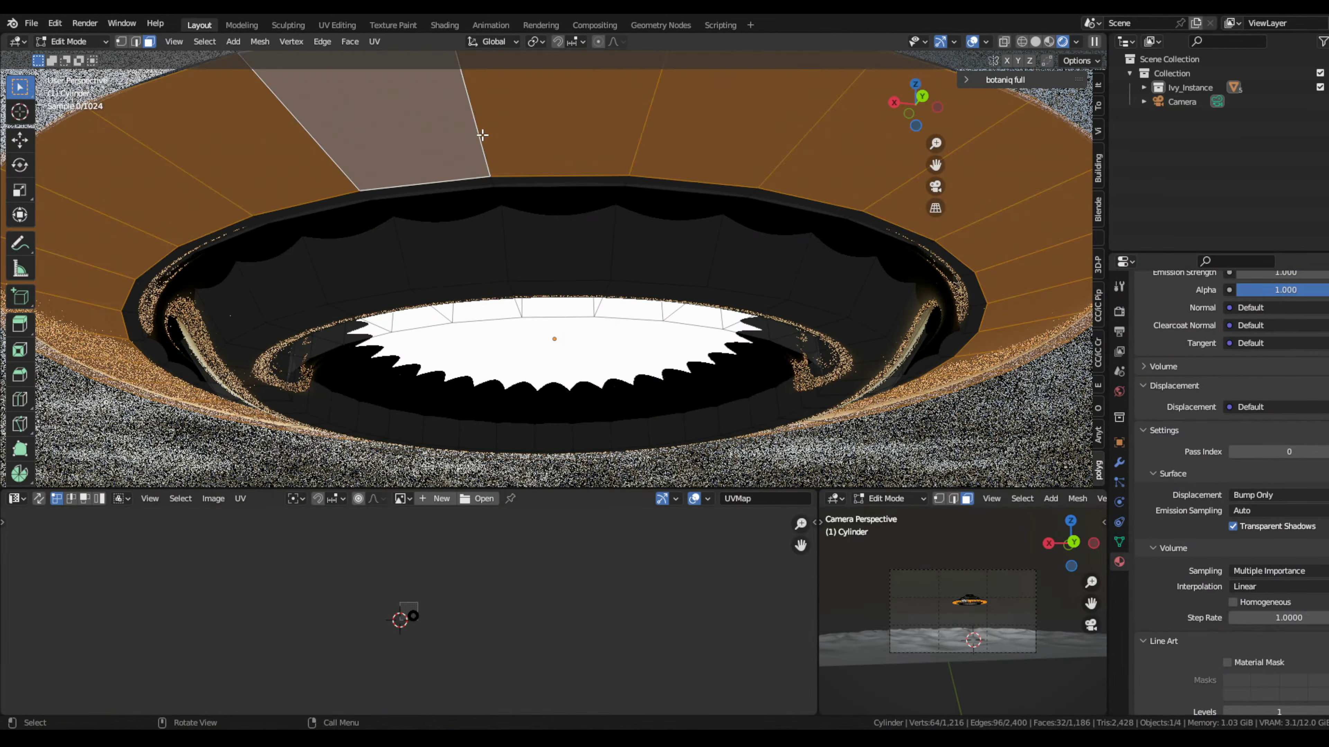
pyautogui.click(482, 135)
pyautogui.click(459, 154)
pyautogui.hotkey('ctrl', 'z')
pyautogui.hotkey('ctrl', 'z')
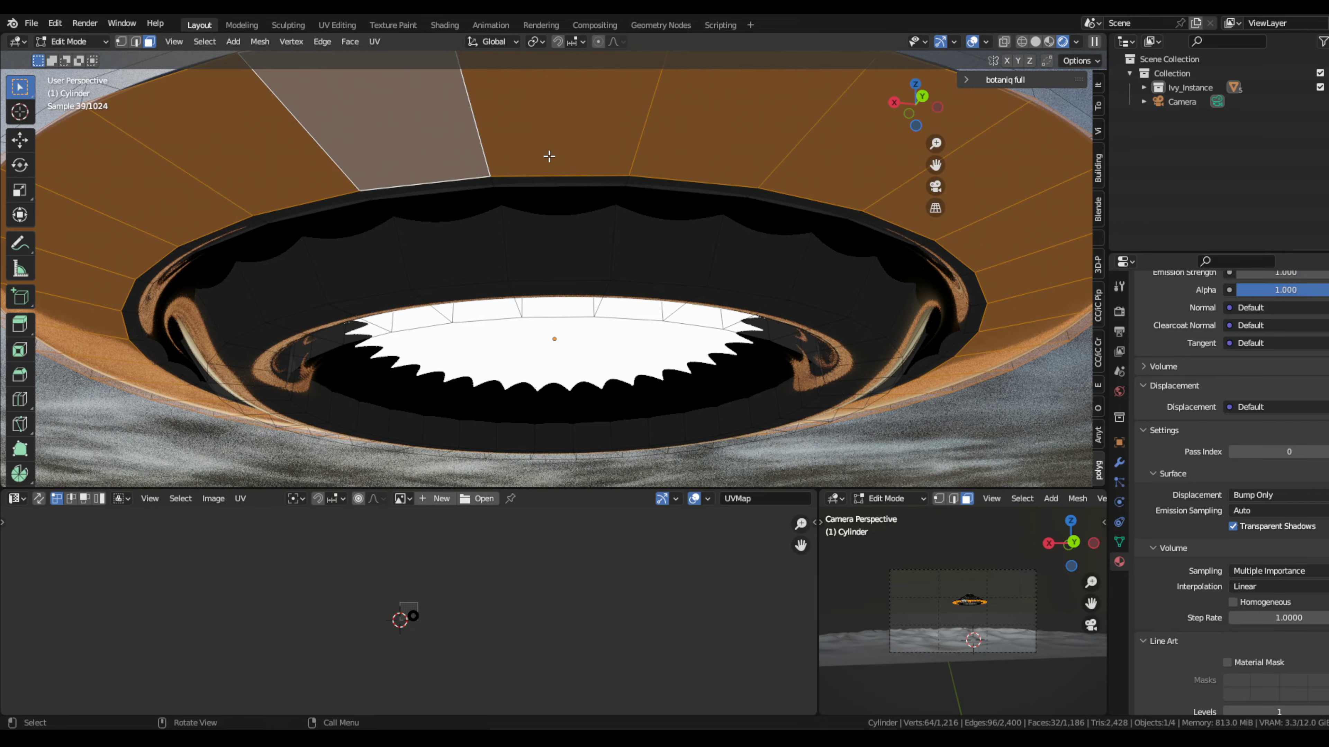
pyautogui.press('i')
pyautogui.click(596, 185)
# Step: Assign the 'light' material to the inset faces and return to the camera view in Object Mode
pyautogui.scroll(5, 1194, 360)
pyautogui.click(1219, 330)
pyautogui.click(1171, 392)
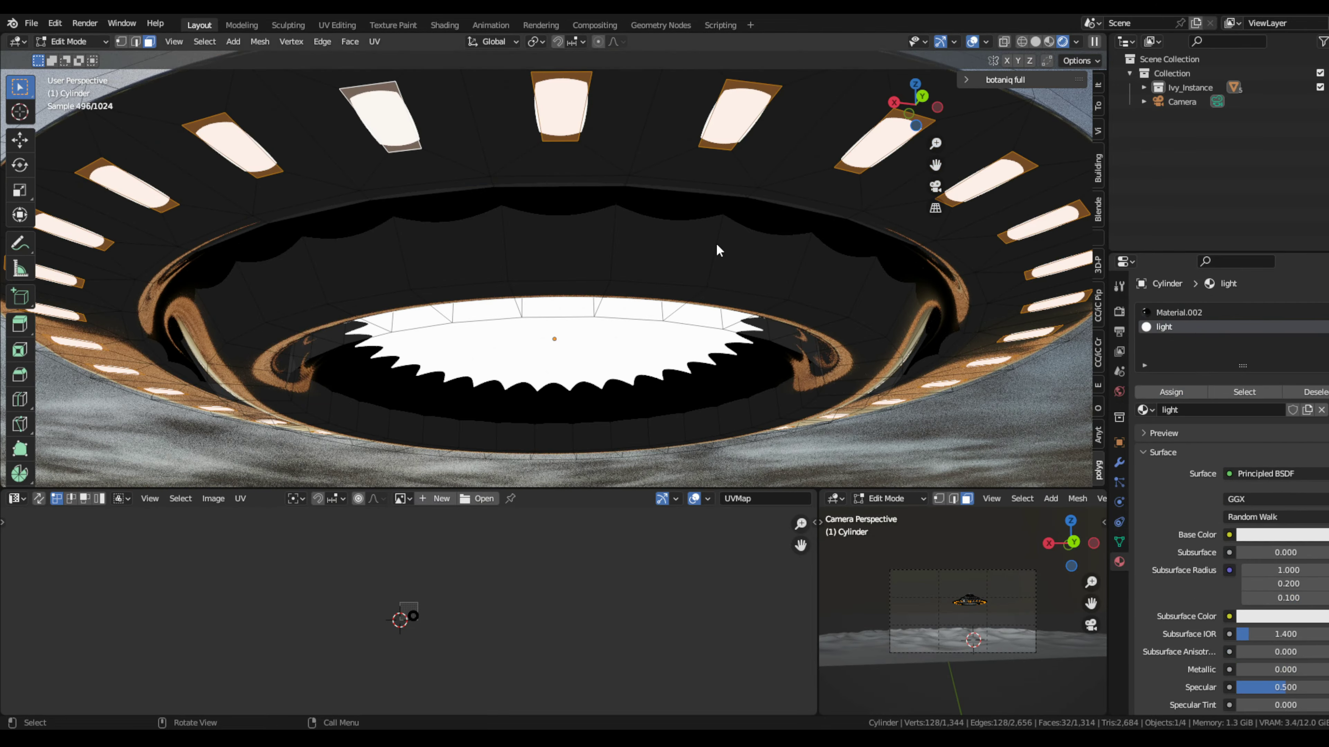
pyautogui.press('Tab')
pyautogui.press('KP_0')
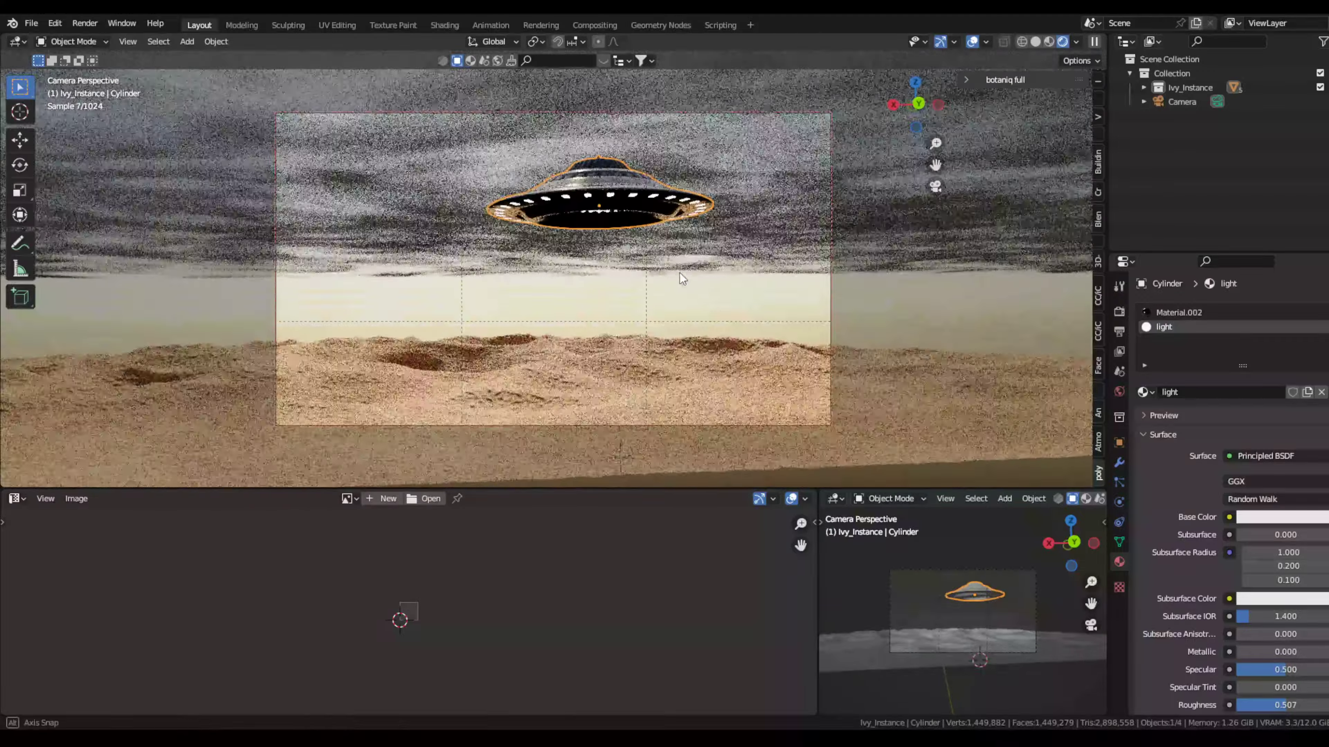
# Step: Move the cloud cube's ColorRamp black stop to 0.509, then show the Sky Texture world nodes
pyautogui.click(682, 279)
pyautogui.hotkey('shift', 'F3')
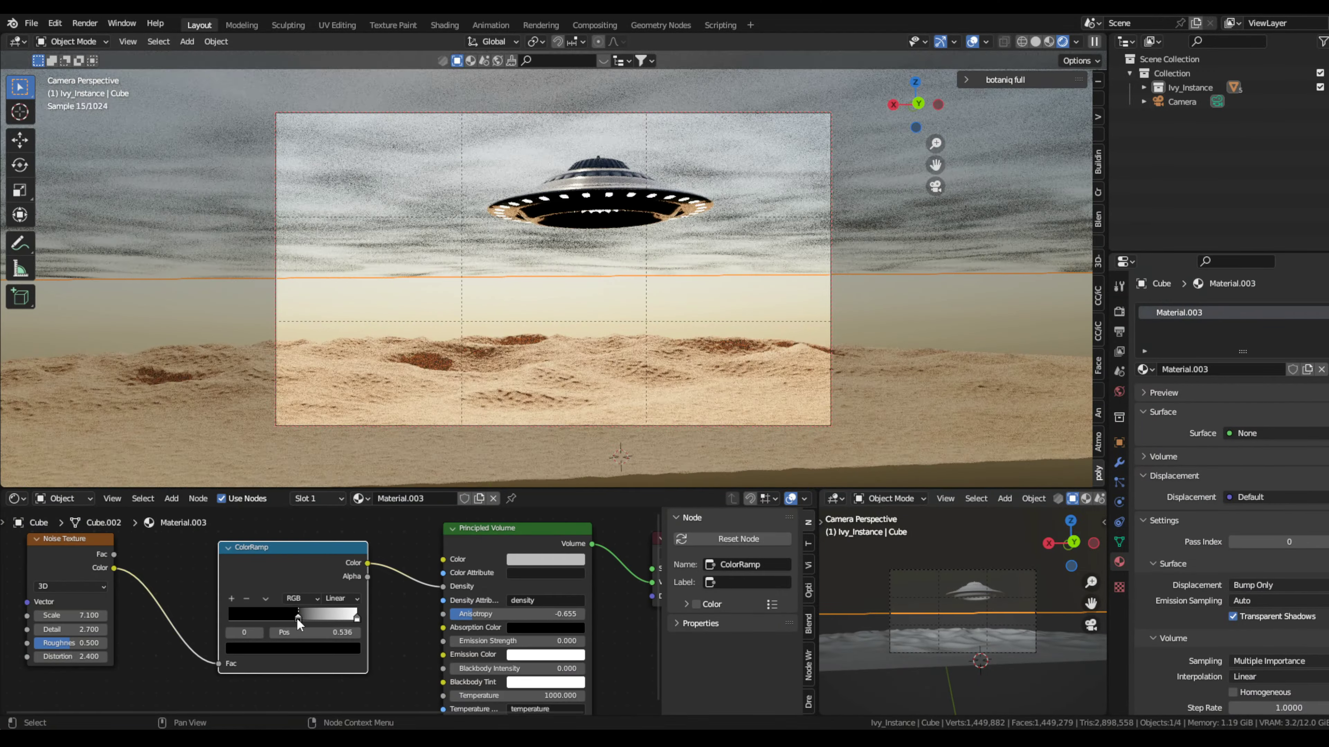
pyautogui.moveTo(299, 618); pyautogui.dragTo(291, 620)
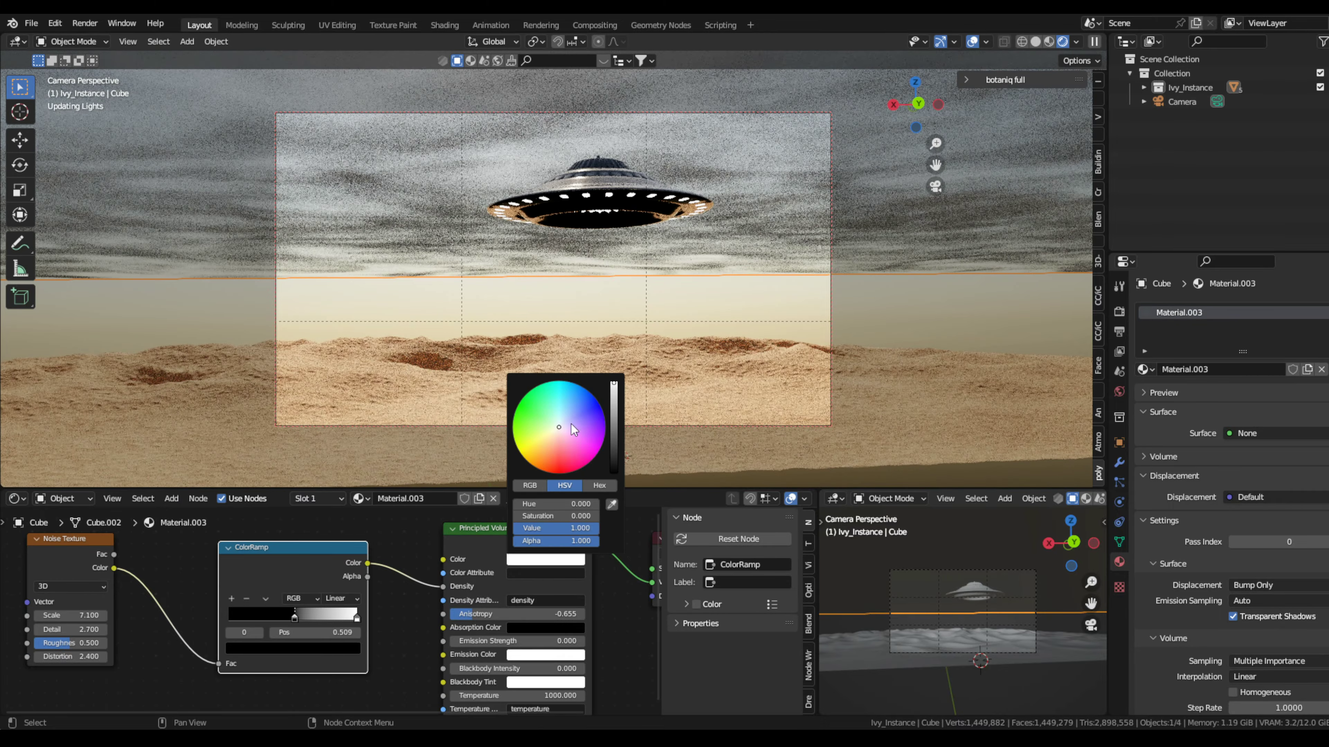
pyautogui.click(79, 498)
pyautogui.click(91, 528)
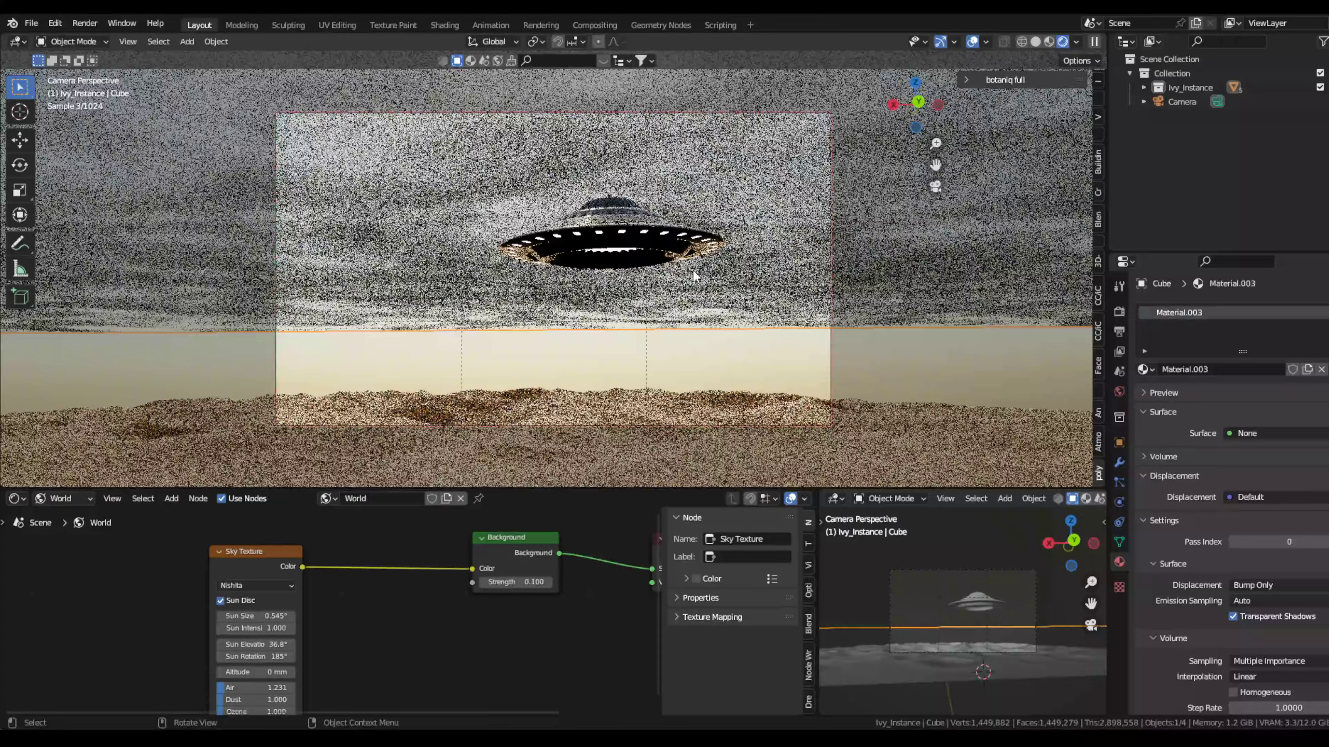
# Step: Shift the dune landscape along Y, rescale it uniformly to 1.057, and add a new cube
pyautogui.moveTo(691, 252); pyautogui.dragTo(701, 276, button='middle')
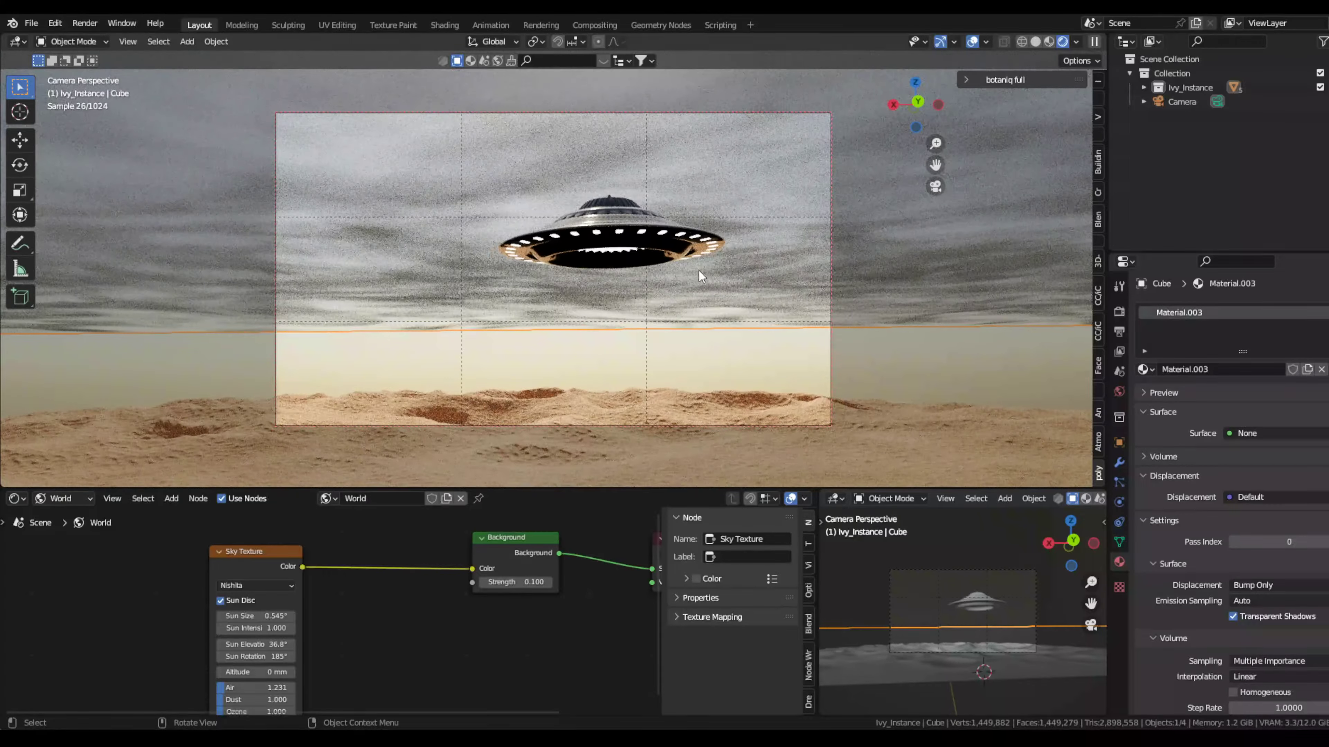
pyautogui.press('g')
pyautogui.press('y')
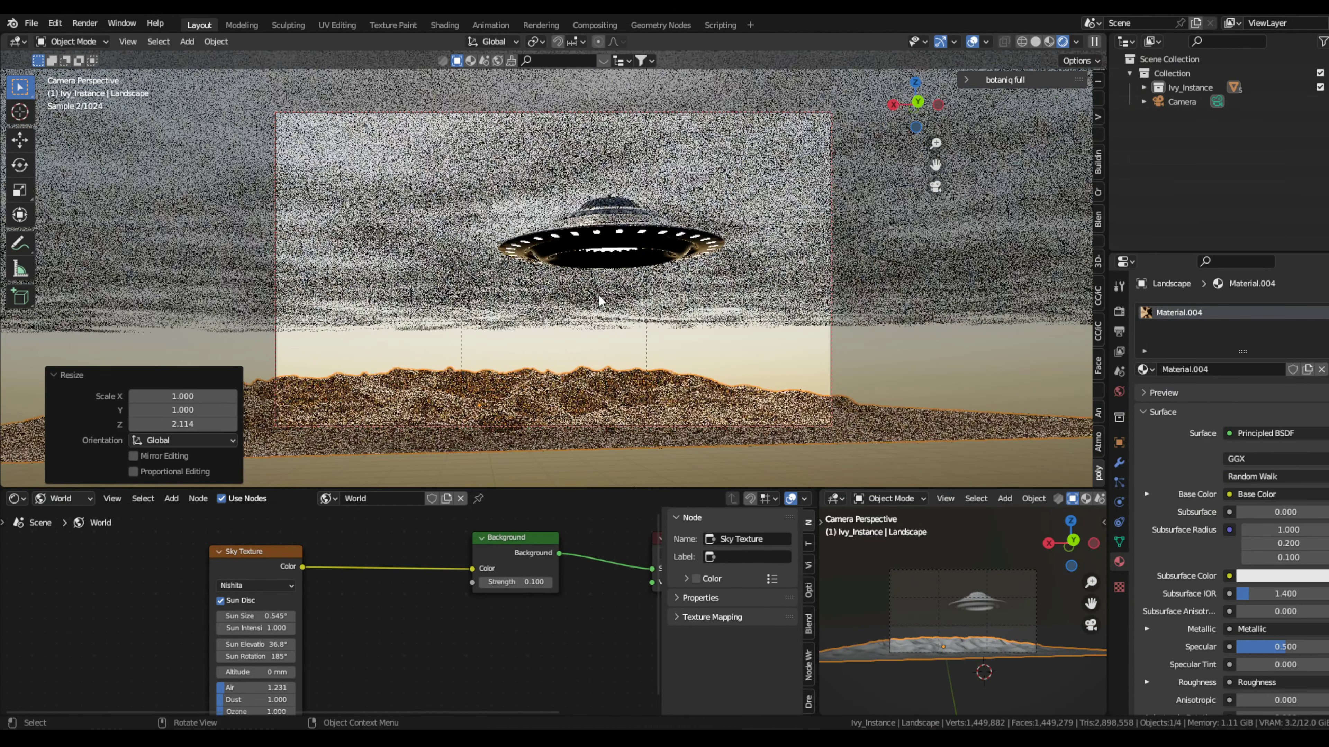
pyautogui.moveTo(916, 105); pyautogui.dragTo(812, 275)
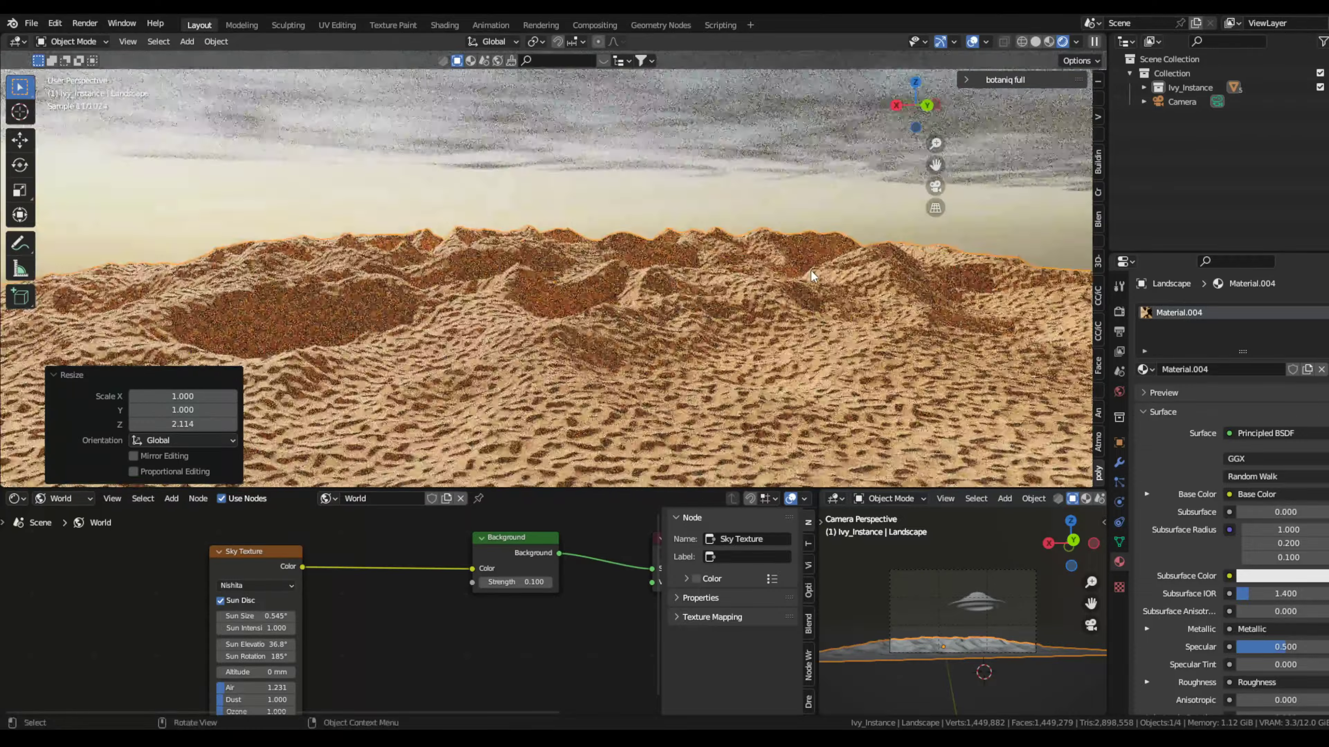
pyautogui.hotkey('ctrl', 'z')
pyautogui.press('s')
pyautogui.click(754, 270)
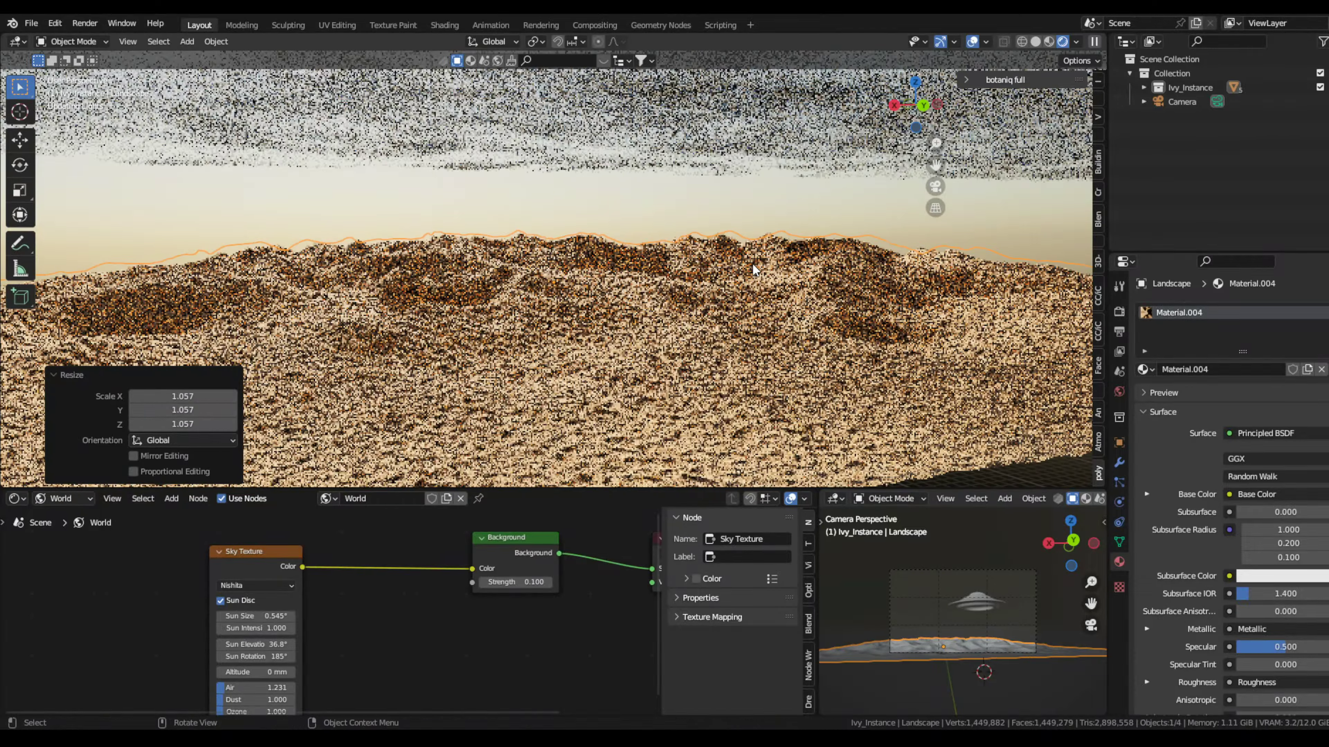
pyautogui.press('KP_0')
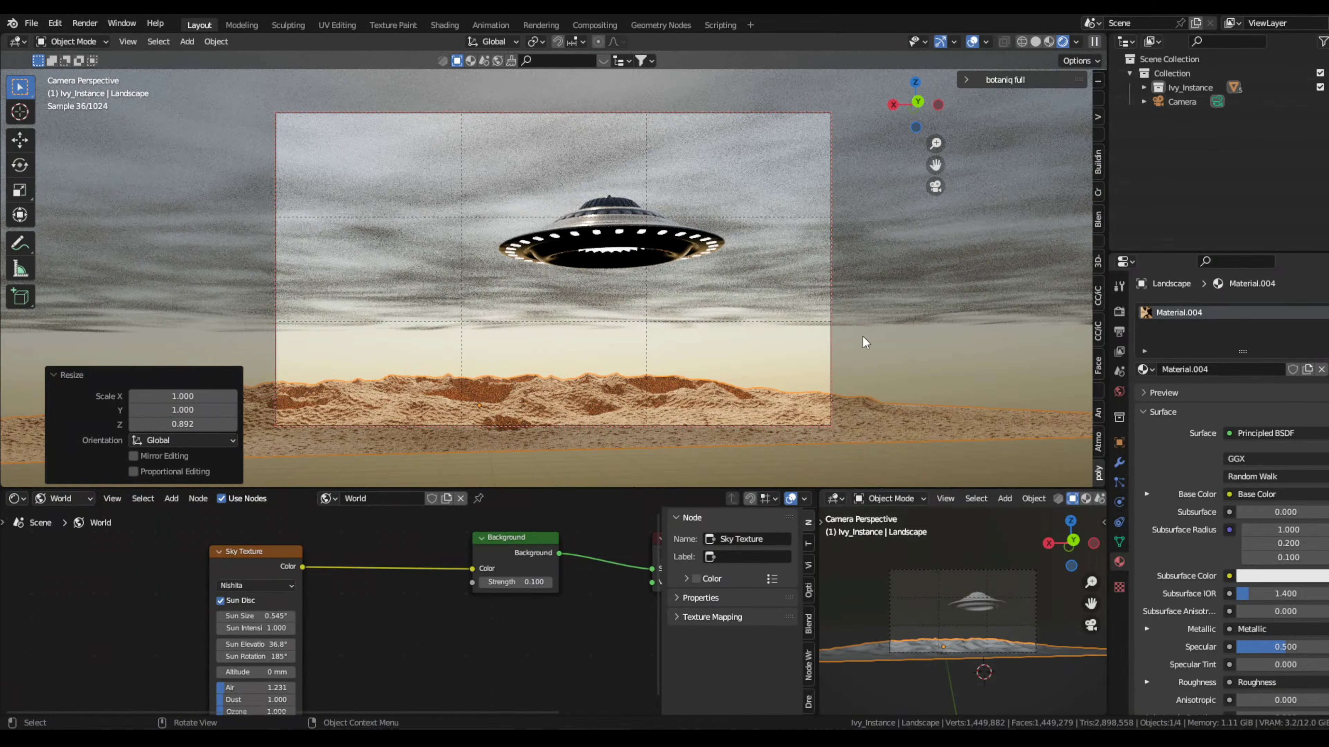
pyautogui.hotkey('shift', 'a')
# Step: Scale the new cube up about 3.87 times to enclose the scene
pyautogui.press('s')
pyautogui.click(672, 276)
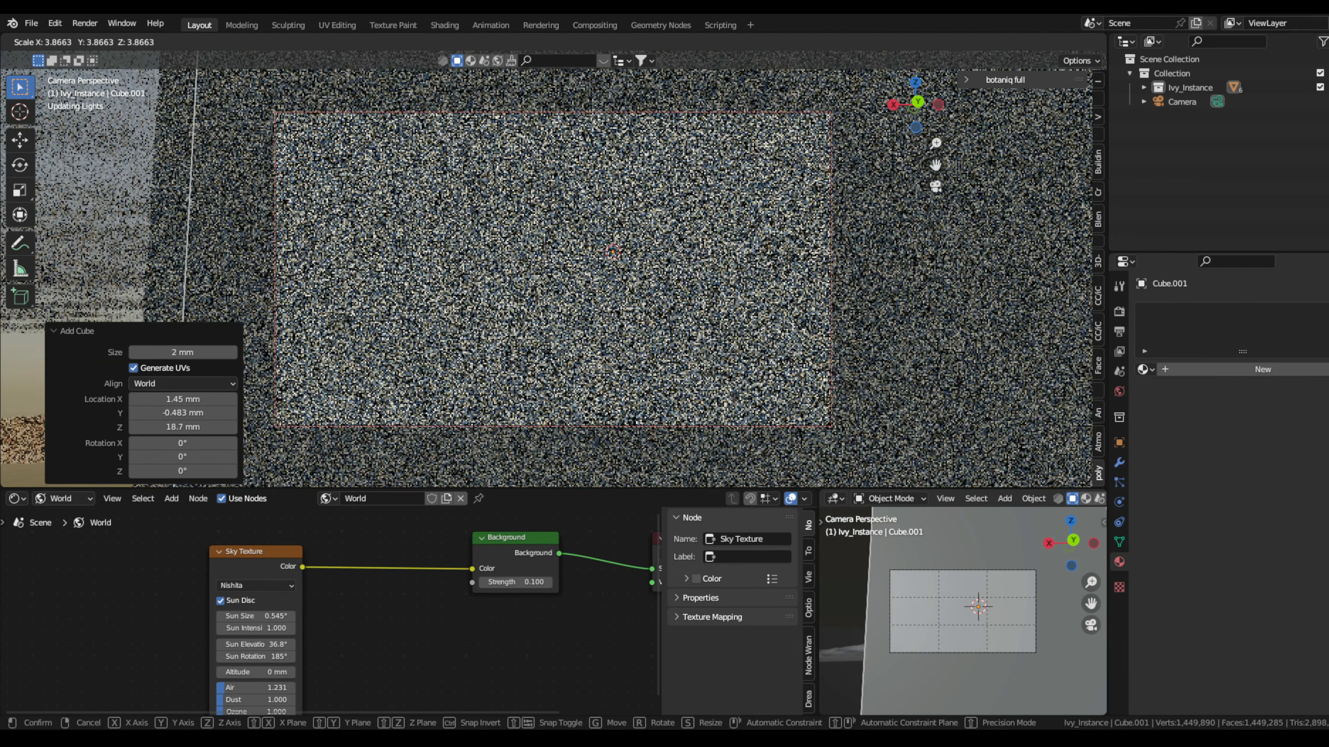
pyautogui.moveTo(672, 276); pyautogui.dragTo(522, 249, button='middle')
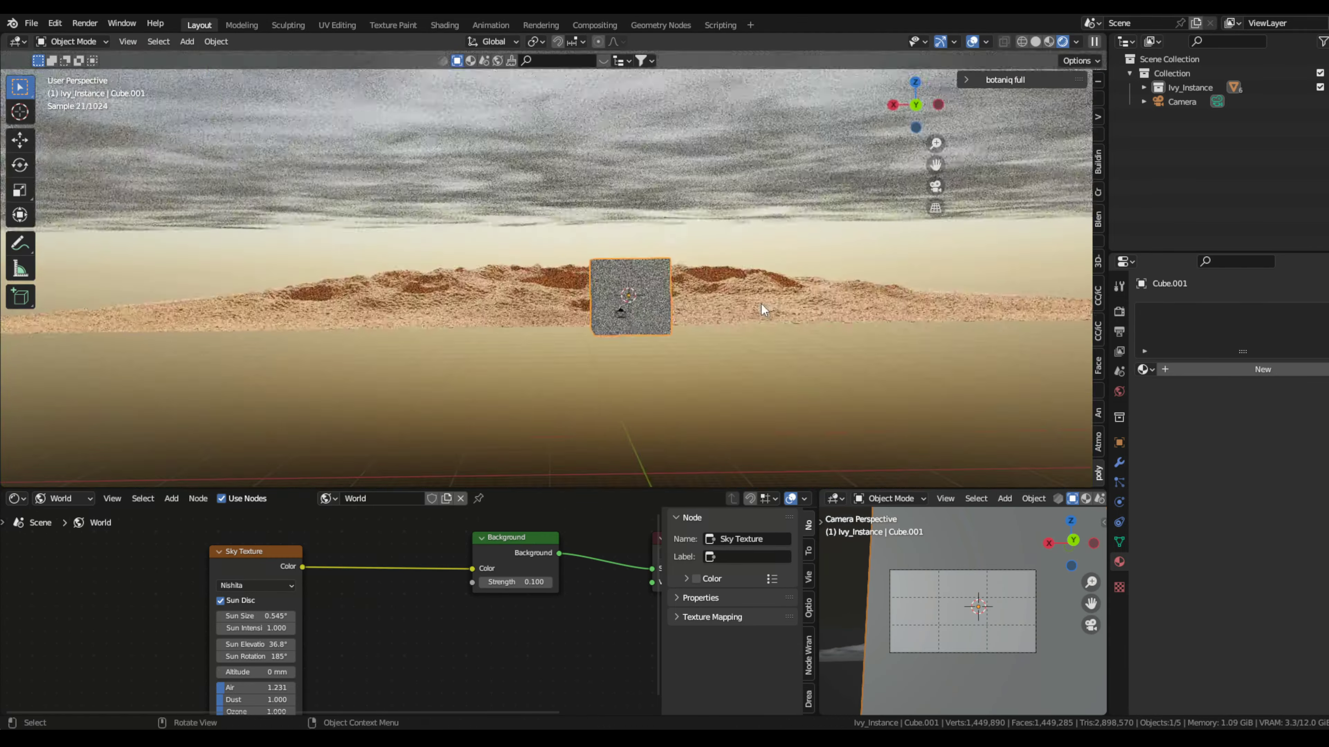
pyautogui.moveTo(763, 310); pyautogui.dragTo(575, 324, button='middle')
# Step: Give the cube a new material, replacing Principled BSDF with a Volume Scatter node
pyautogui.click(62, 498)
pyautogui.click(63, 518)
pyautogui.click(398, 499)
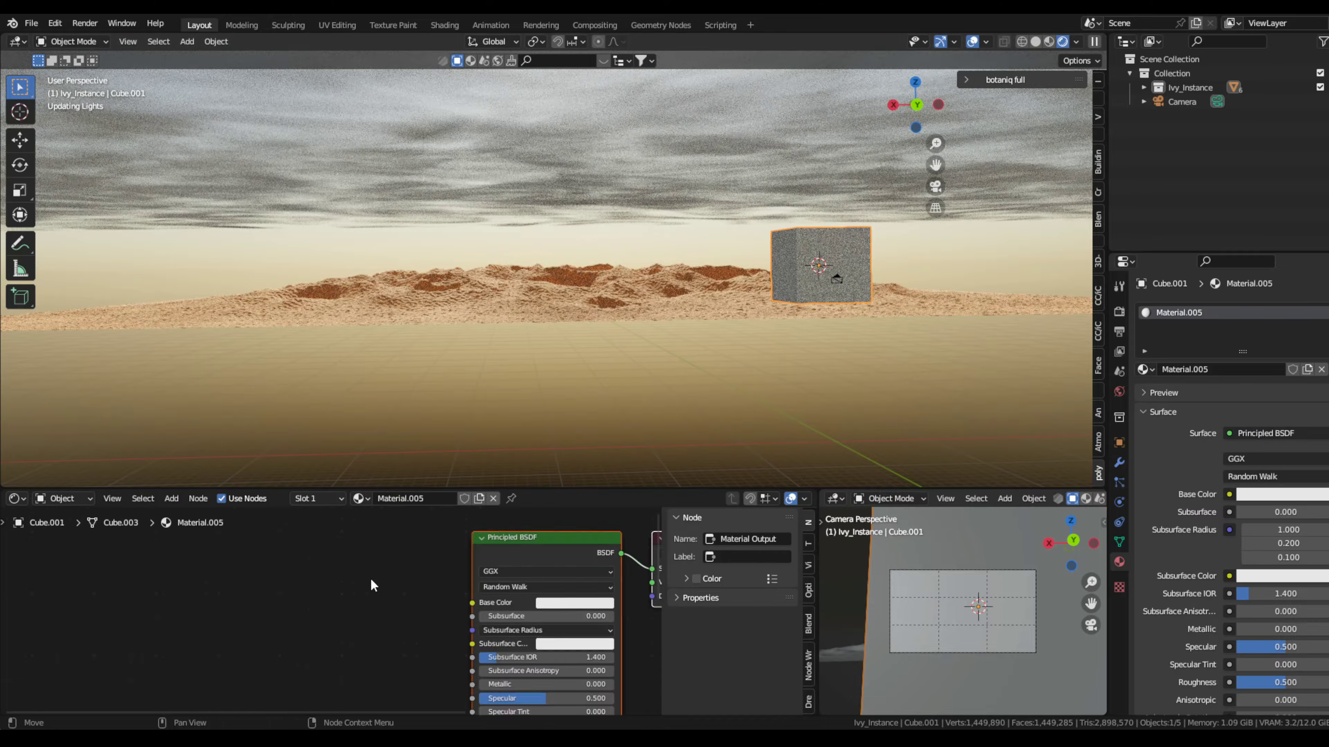
pyautogui.press('Delete')
pyautogui.hotkey('shift', 'a')
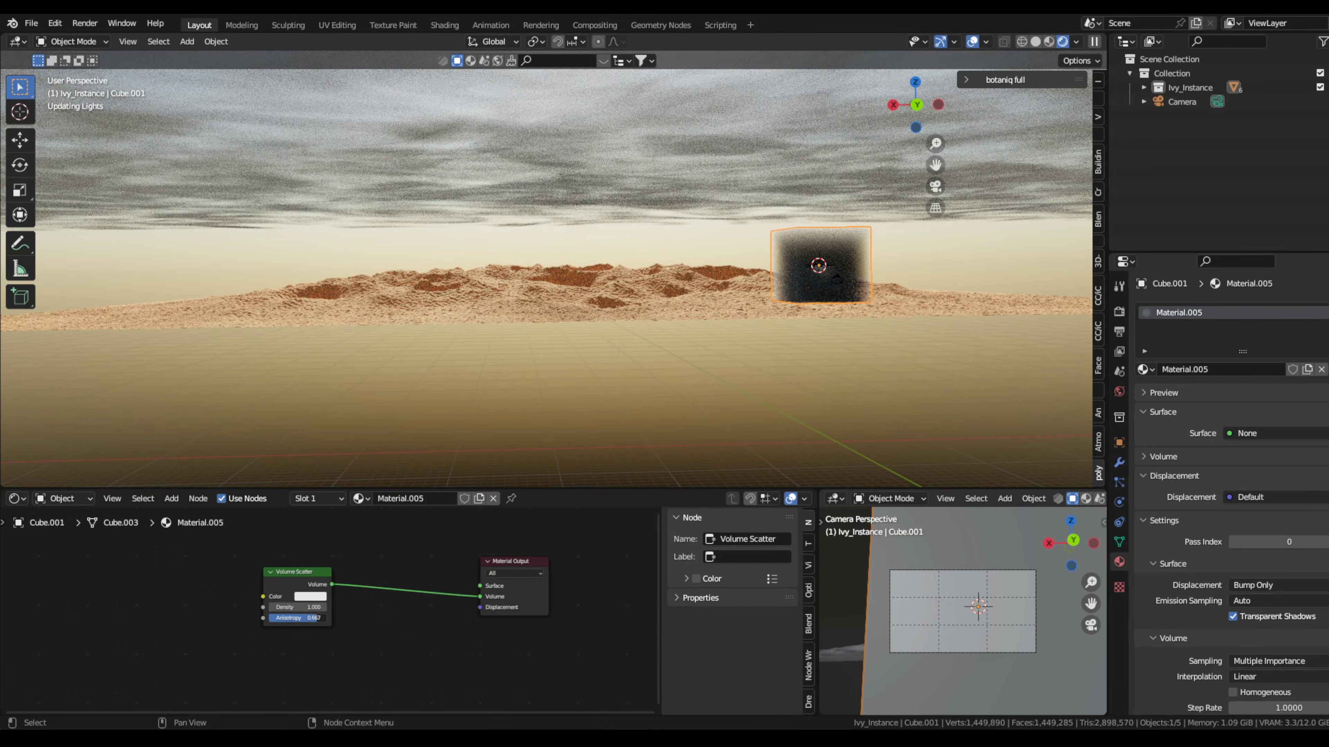
pyautogui.press('KP_0')
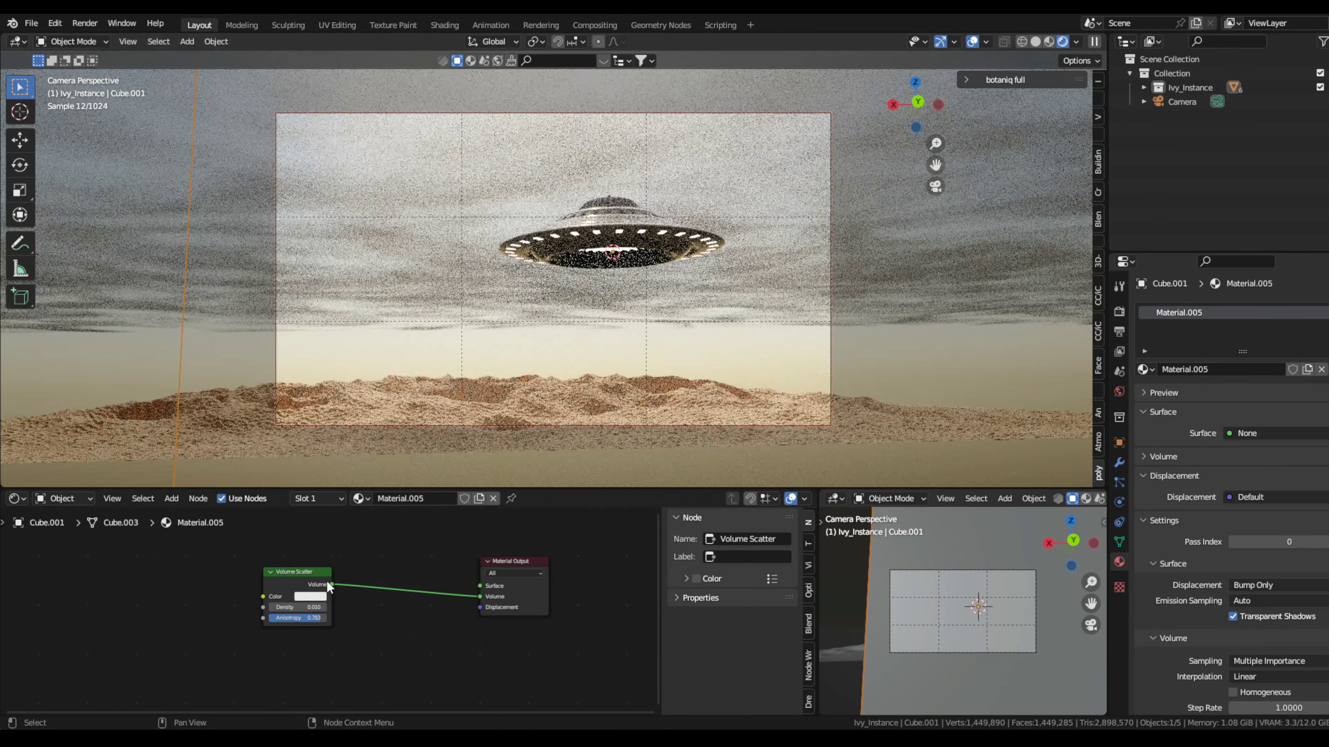
pyautogui.write('0.05')
# Step: Set the haze density to 0.010 and anisotropy to -0.450, enlarging the haze cube further
pyautogui.press('Return')
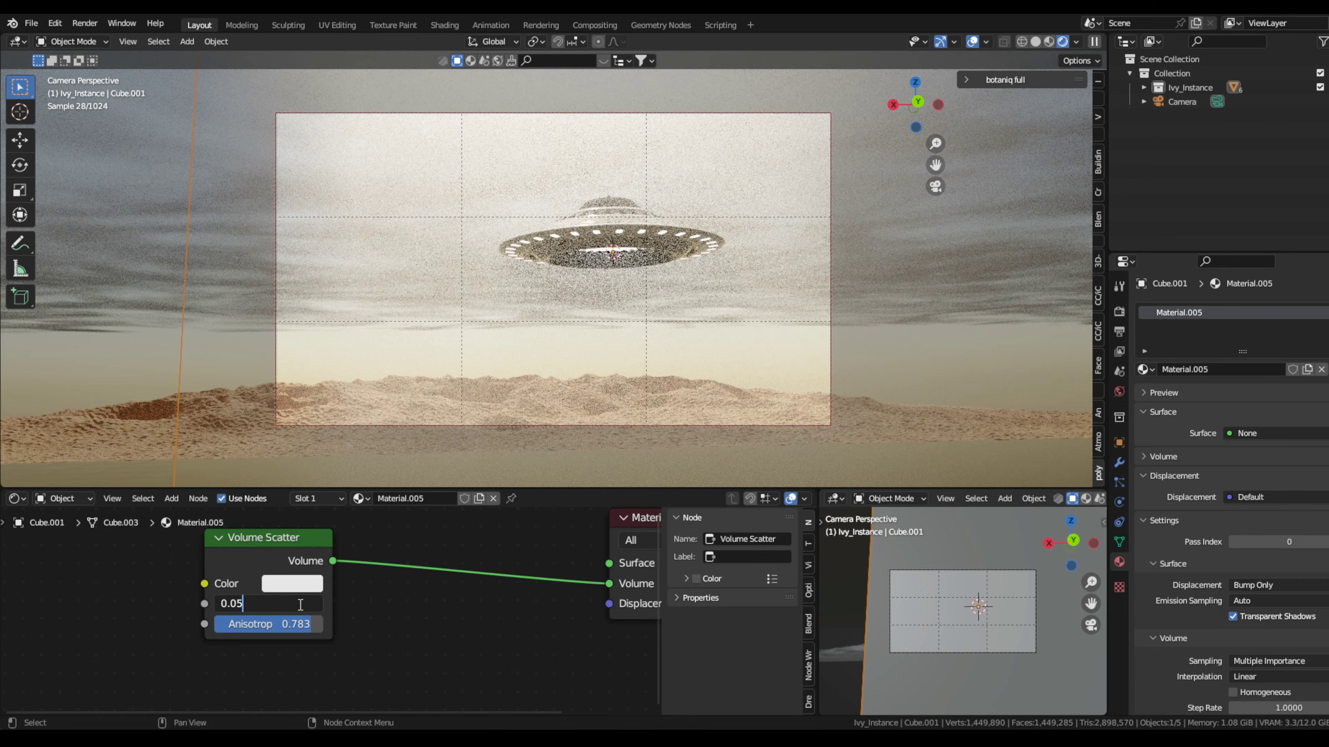
pyautogui.moveTo(300, 604)
pyautogui.mouseDown()
pyautogui.moveTo(319, 604)
pyautogui.moveTo(293, 604)
pyautogui.mouseUp()
pyautogui.press('s')
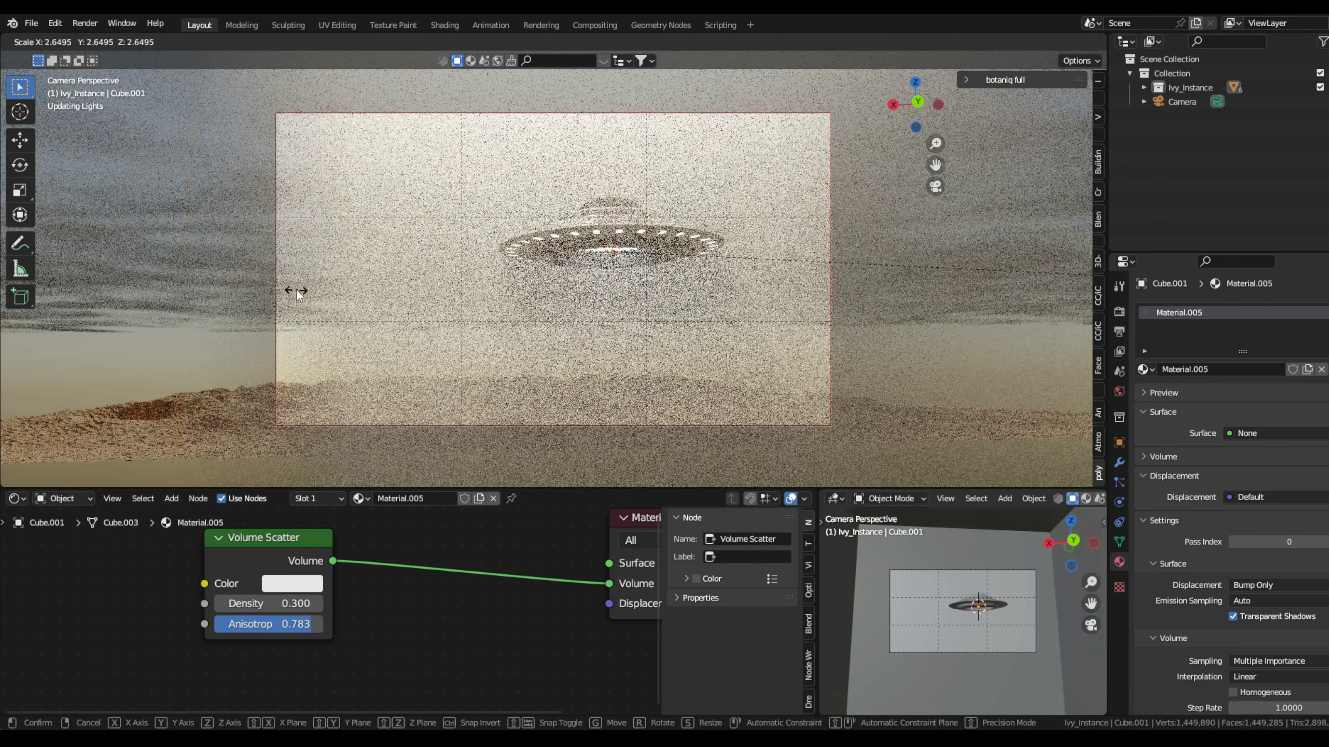
pyautogui.click(290, 290)
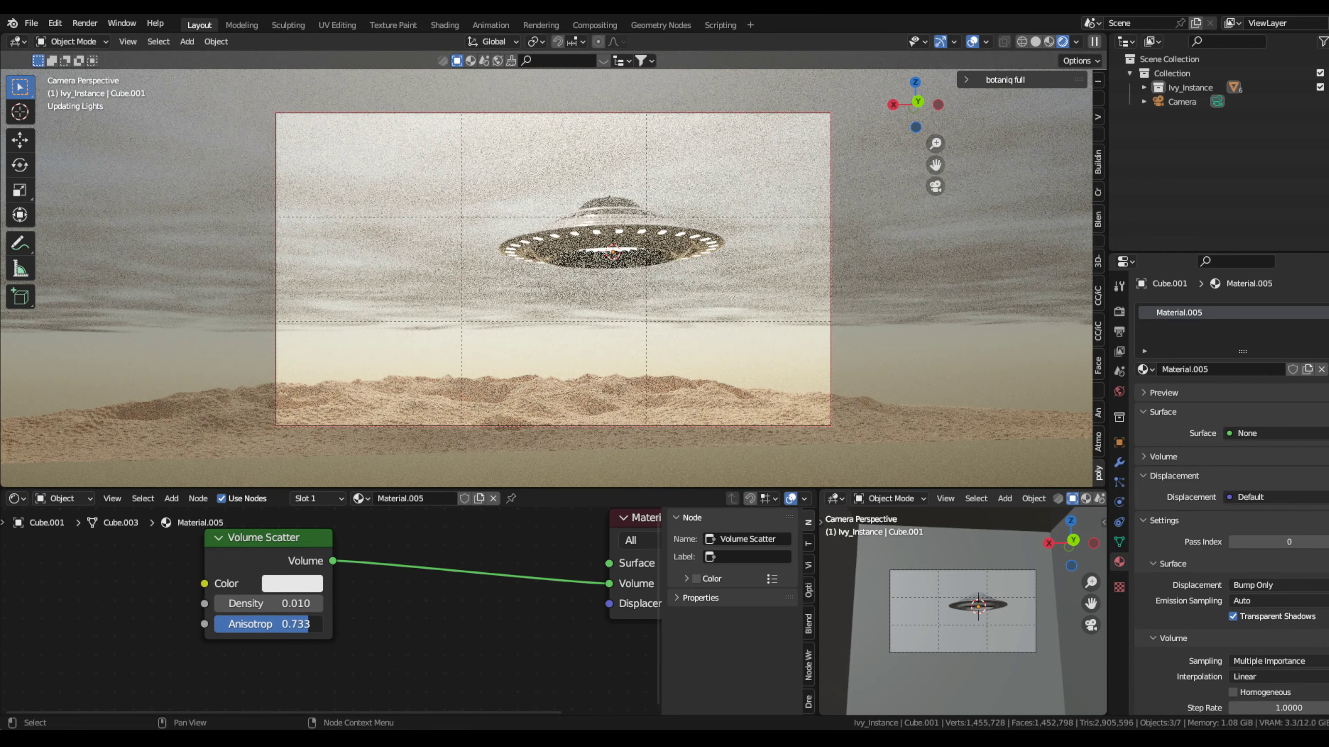
pyautogui.moveTo(293, 624); pyautogui.dragTo(246, 624)
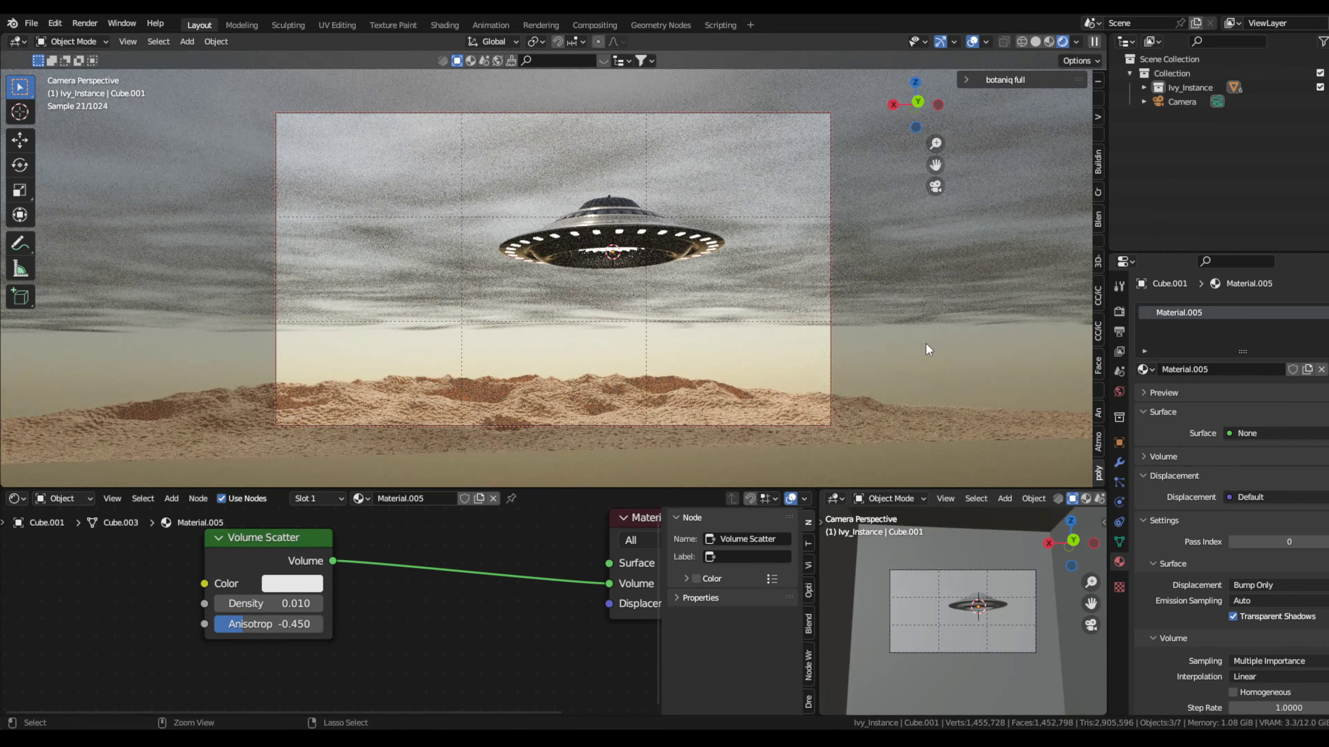
pyautogui.press('Delete')
pyautogui.click(85, 23)
# Step: Show the UV layout in the lower area and scale the landscape in Edit Mode
pyautogui.click(15, 498)
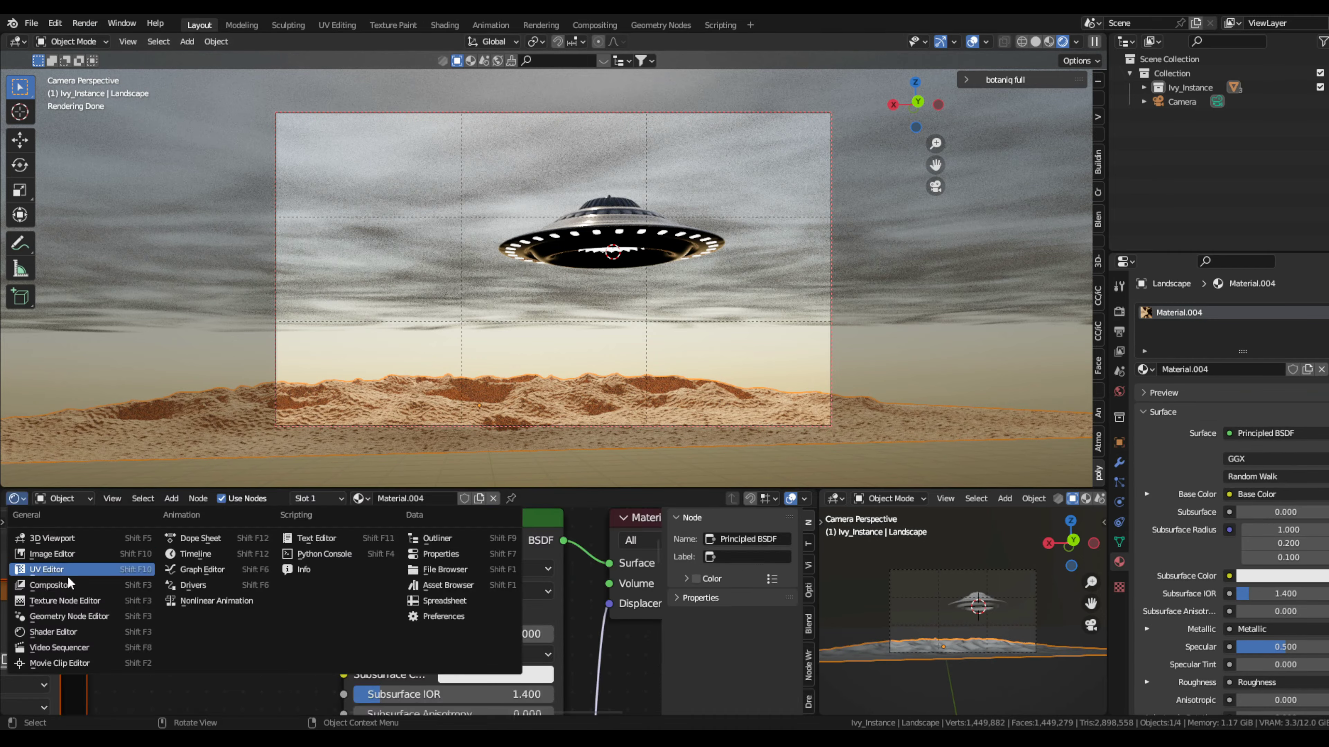
pyautogui.click(89, 526)
pyautogui.click(884, 380)
pyautogui.press('Tab')
pyautogui.press('s')
pyautogui.press('Tab')
pyautogui.click(85, 24)
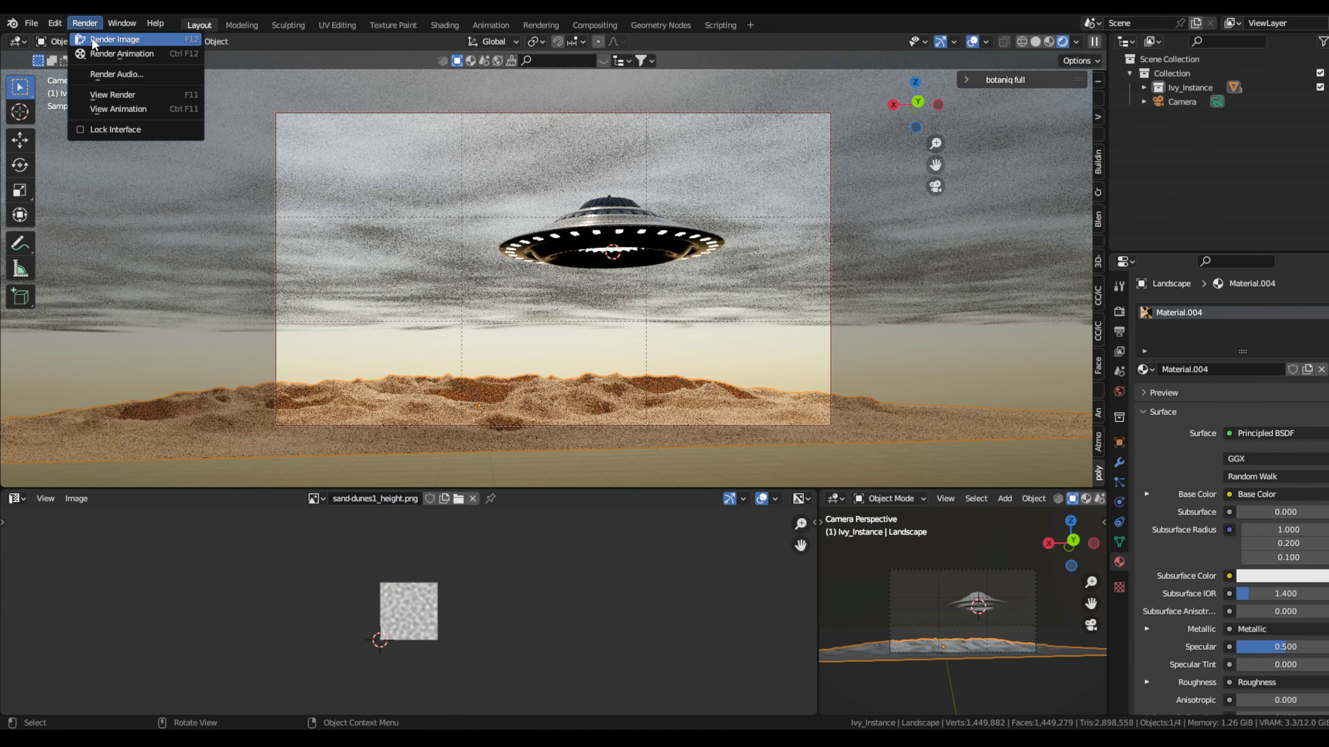
# Step: Rotate a dune copy around Z, inspect it, then delete that extra copy
pyautogui.press('r')
pyautogui.press('z')
pyautogui.click(775, 365)
pyautogui.moveTo(775, 365); pyautogui.dragTo(643, 314, button='middle')
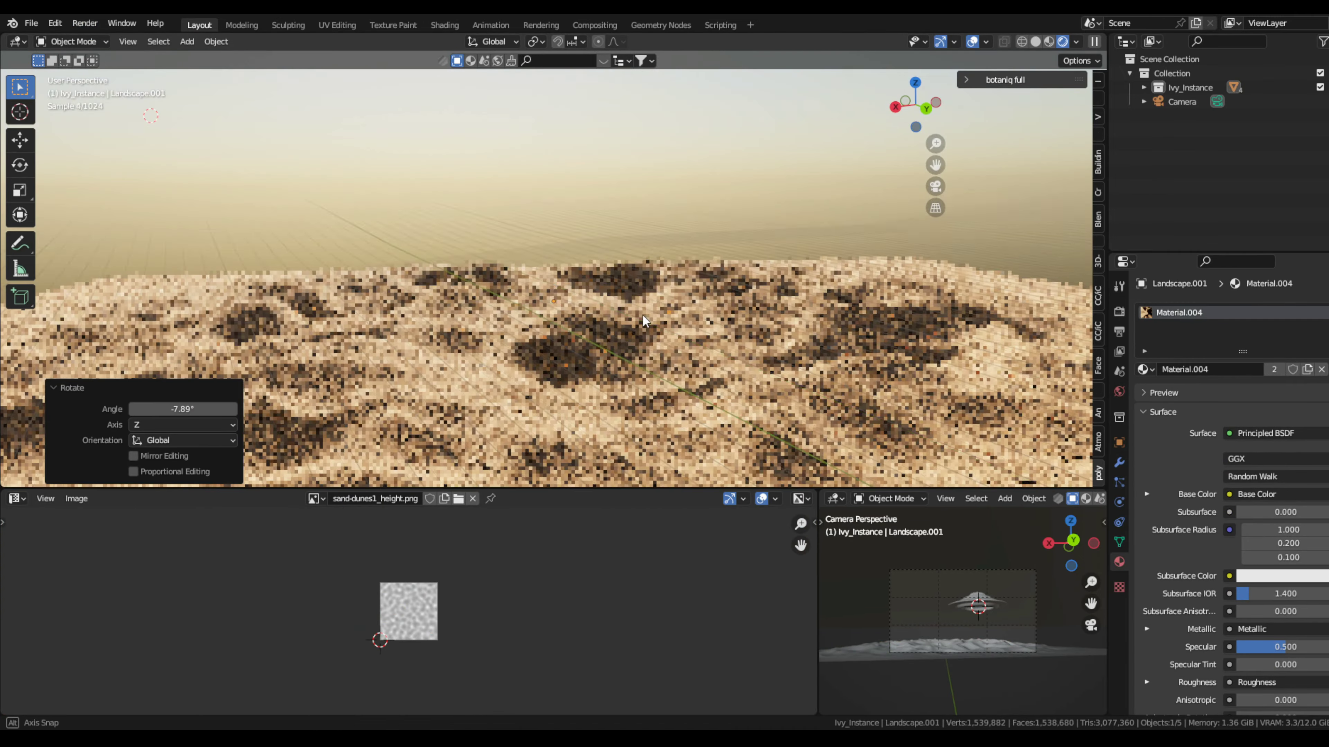
pyautogui.scroll(-5, 638, 312)
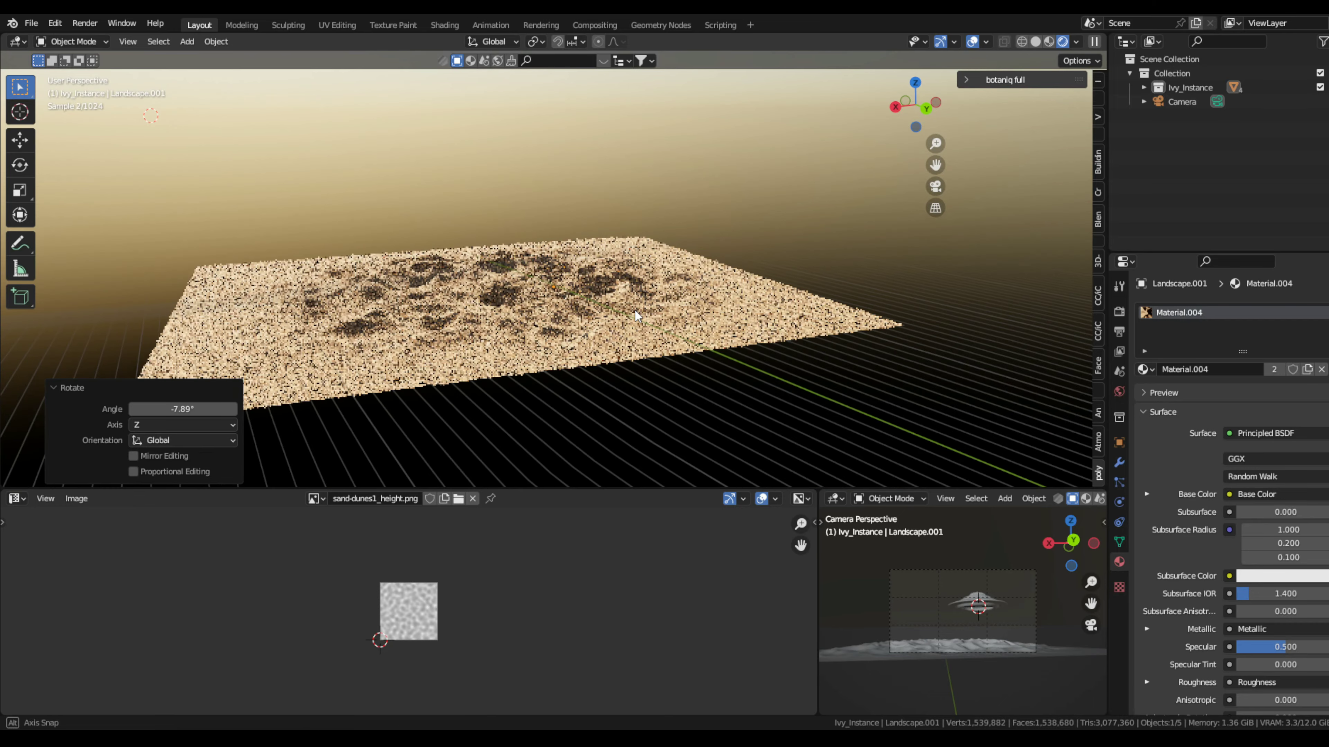
pyautogui.scroll(3, 680, 312)
pyautogui.press('x')
pyautogui.click(795, 330)
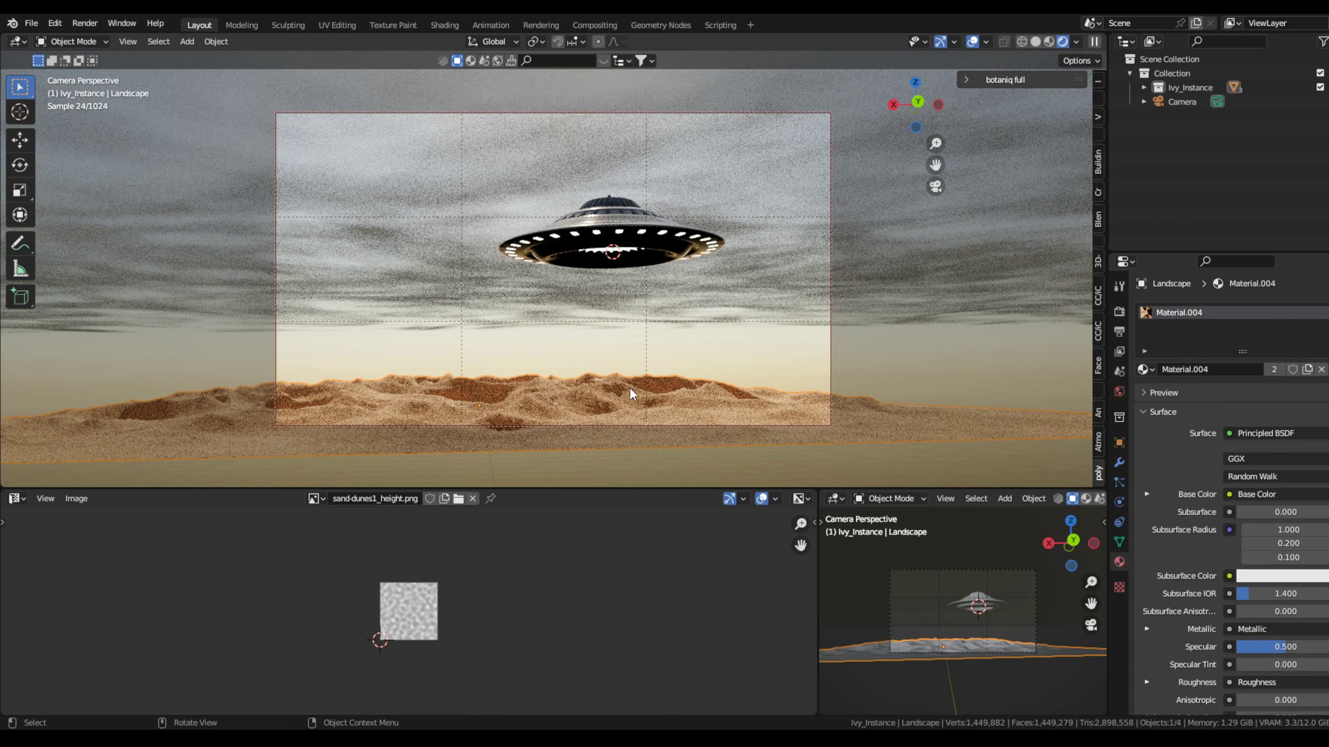
# Step: Duplicate the dune landscape along Y and flatten the copy to 0.53 Z scale
pyautogui.hotkey('shift', 'd')
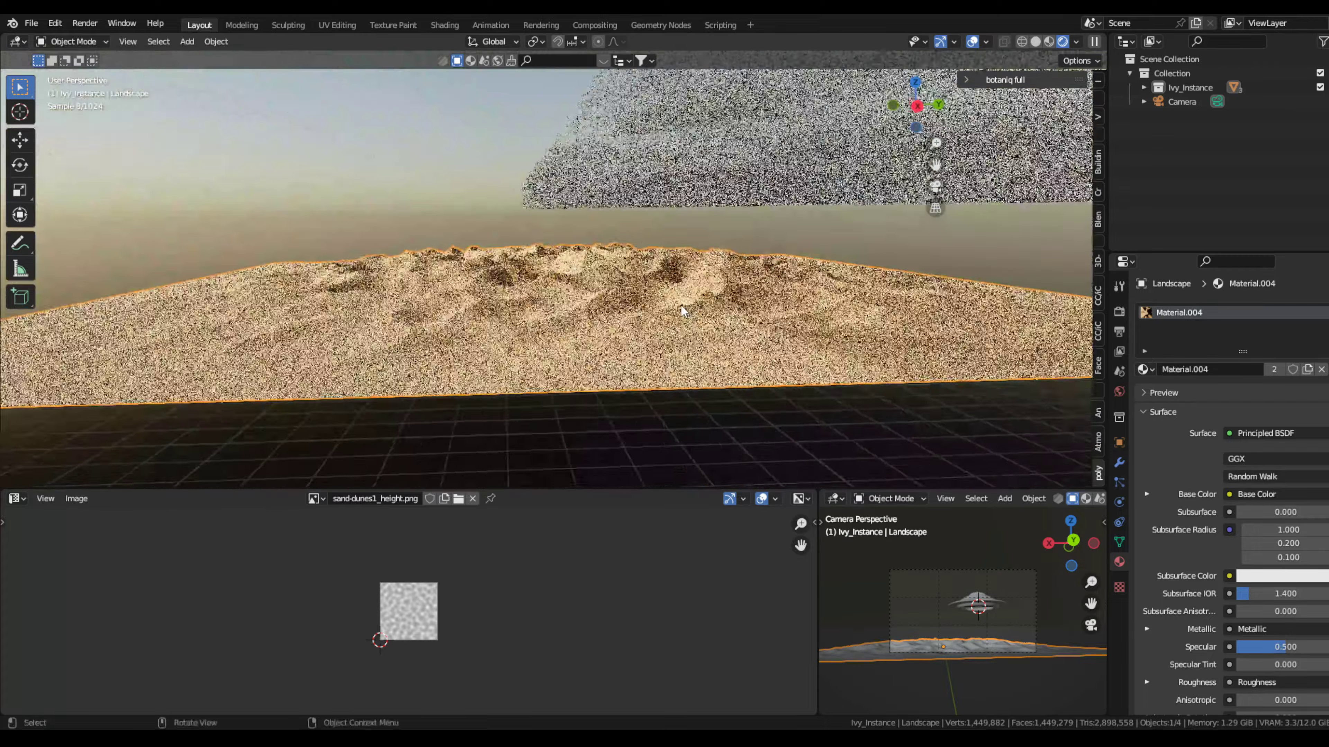
pyautogui.press('y')
pyautogui.click(482, 315)
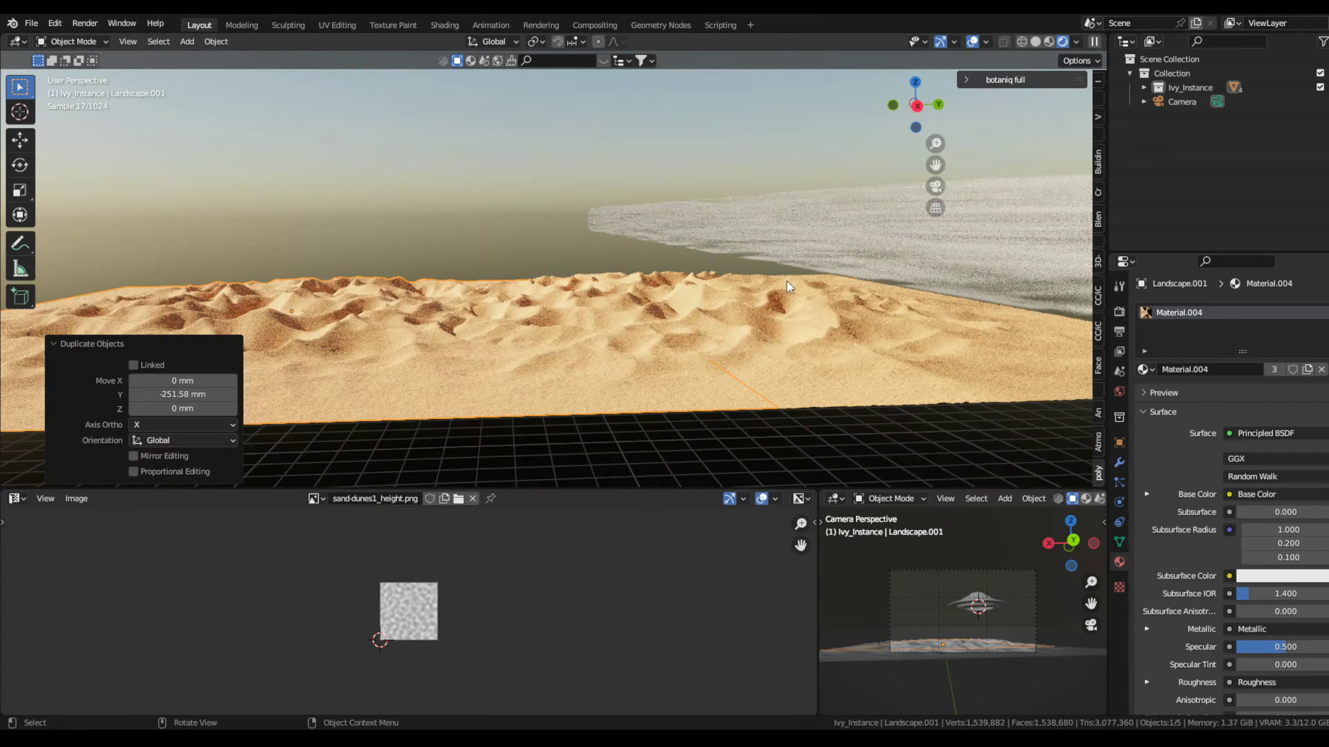
pyautogui.write('sz0.53')
pyautogui.press('Return')
# Step: Duplicate the flattened dunes and rotate the new copy -13.2° around Z
pyautogui.hotkey('shift', 'd')
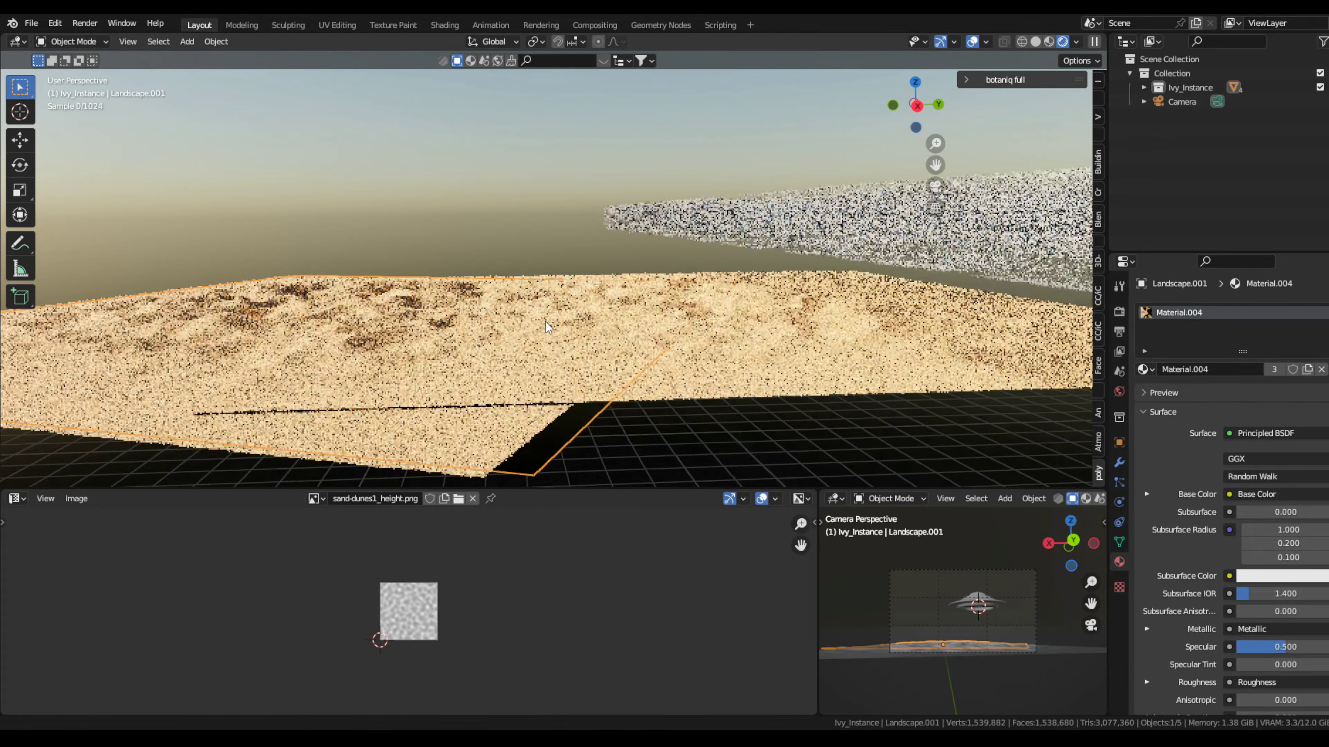
pyautogui.press('r')
pyautogui.press('z')
pyautogui.click(839, 360)
pyautogui.press('KP_0')
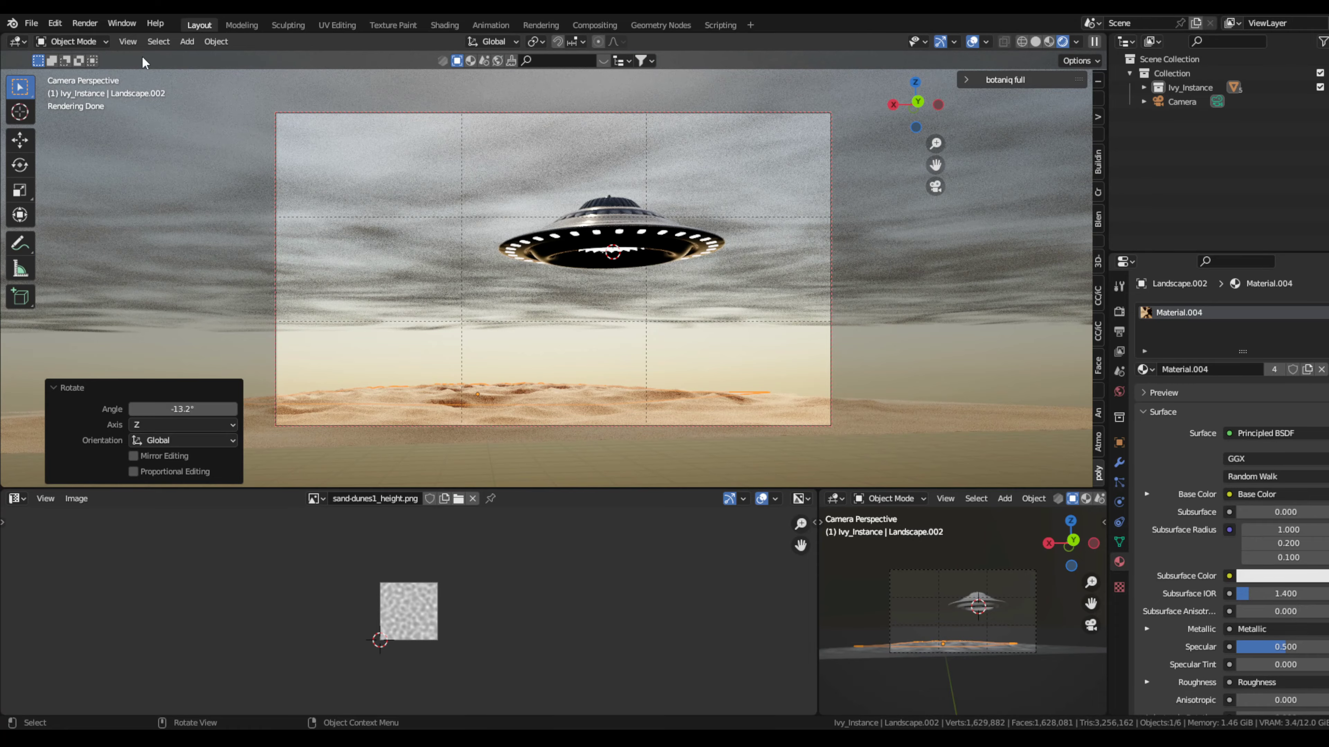
pyautogui.click(602, 236)
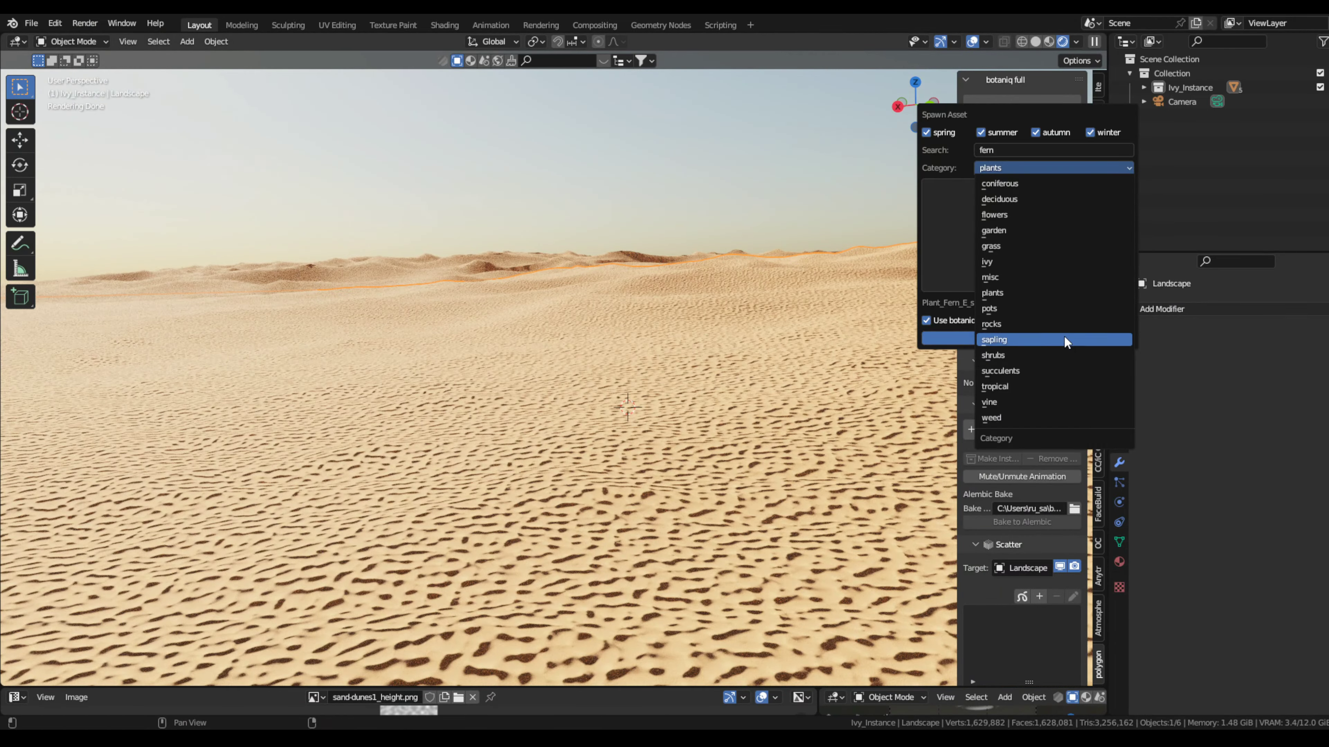
# Step: Spawn a botaniq tropical Phoenix canariensis palm into the desert
pyautogui.click(1053, 167)
pyautogui.click(1010, 416)
pyautogui.click(1027, 236)
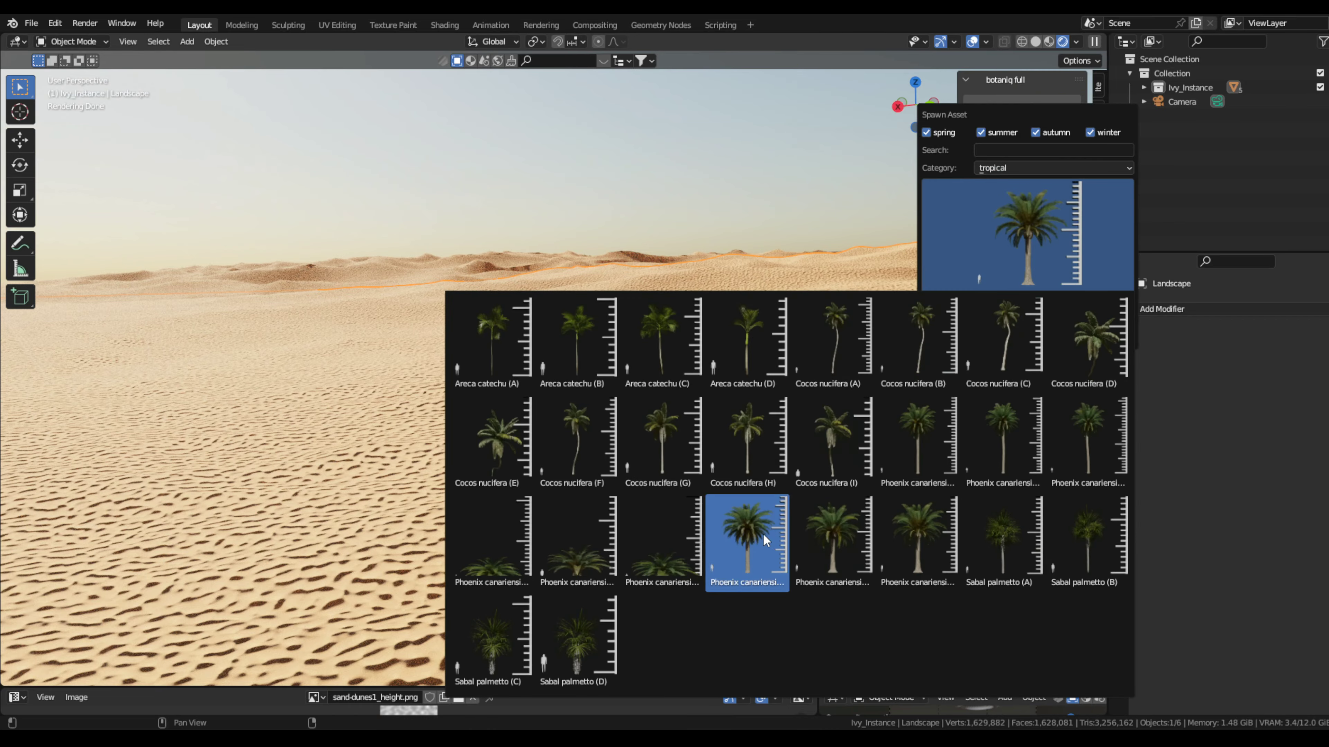
pyautogui.click(754, 534)
pyautogui.click(1027, 338)
pyautogui.press('s')
pyautogui.click(557, 304)
# Step: Raise the palm along Z so it sits on the sand
pyautogui.press('z')
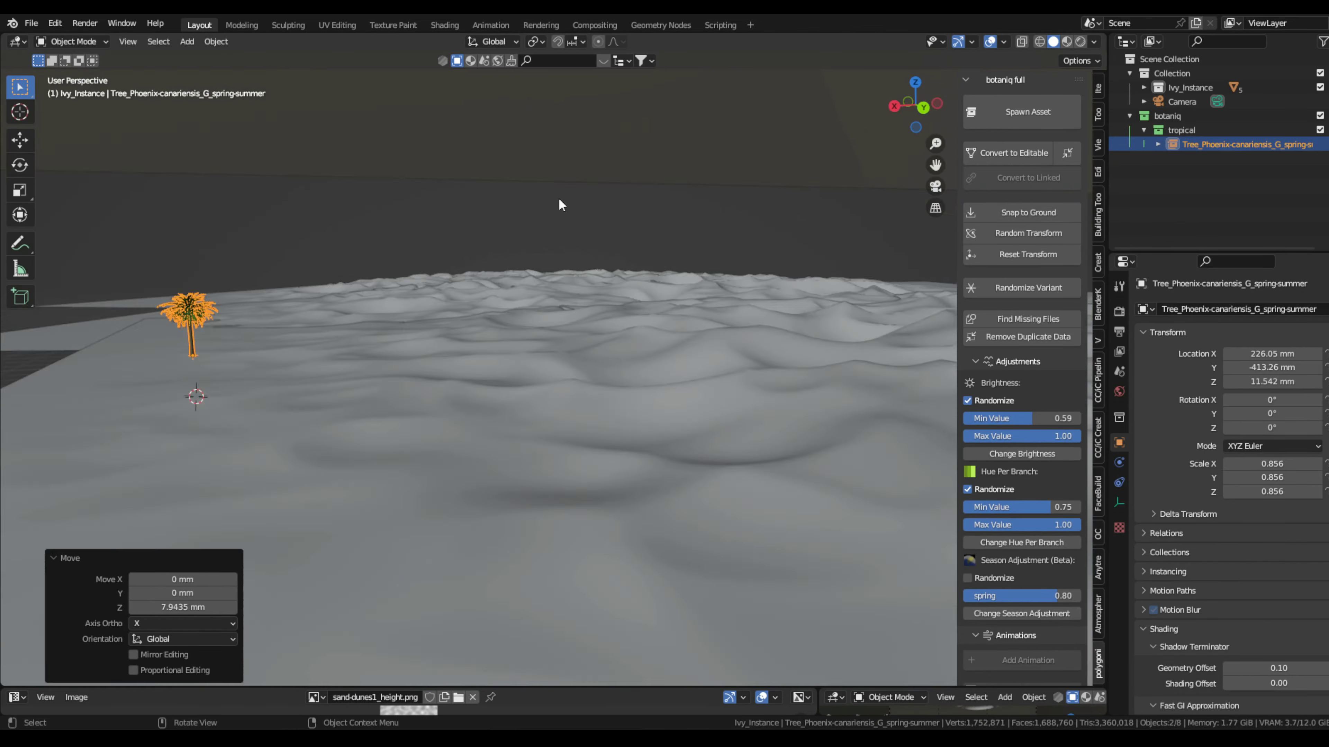
pyautogui.press('KP_Decimal')
pyautogui.press('g')
pyautogui.press('z')
pyautogui.click(678, 278)
pyautogui.moveTo(678, 285); pyautogui.dragTo(549, 309, button='middle')
# Step: Duplicate the palm and place the copy beside it
pyautogui.hotkey('shift', 'd')
pyautogui.click(555, 324)
pyautogui.hotkey('shift', 'd')
pyautogui.hotkey('shift', 'd')
pyautogui.click(544, 317)
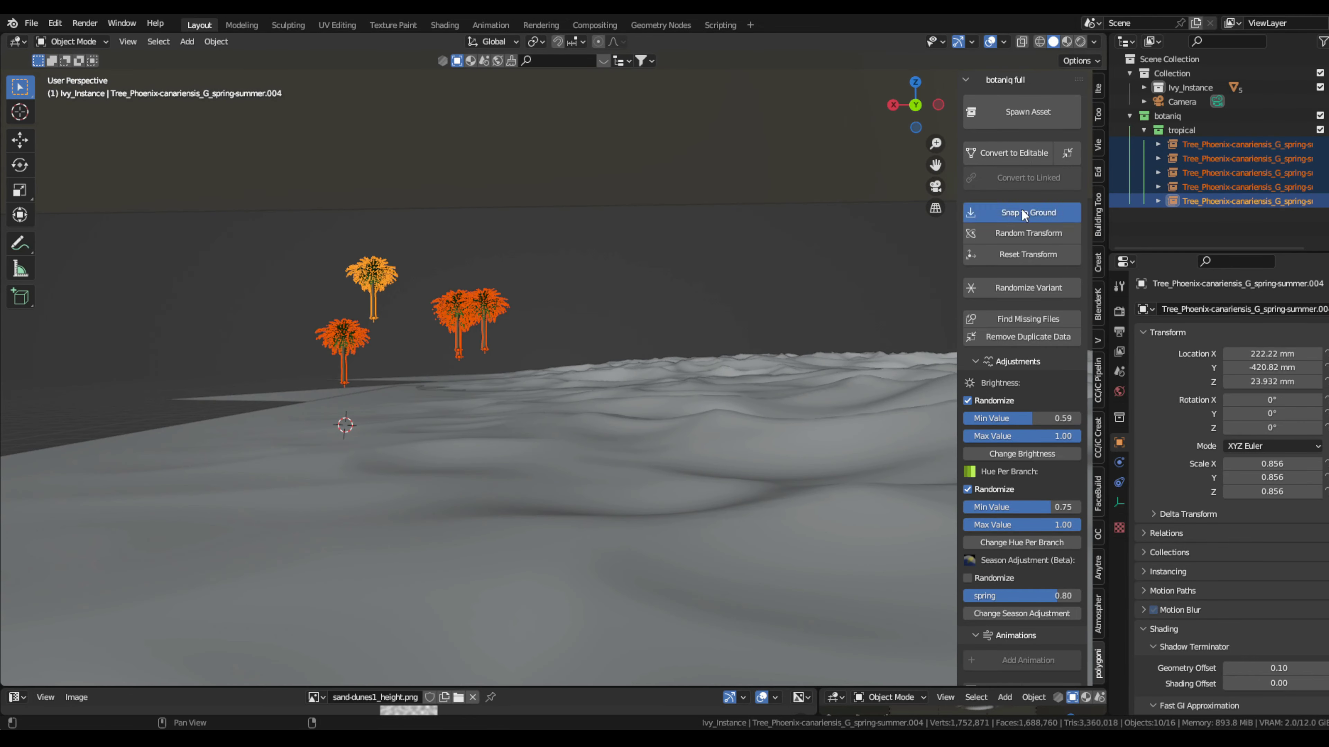
pyautogui.moveTo(621, 281); pyautogui.dragTo(575, 273, button='middle')
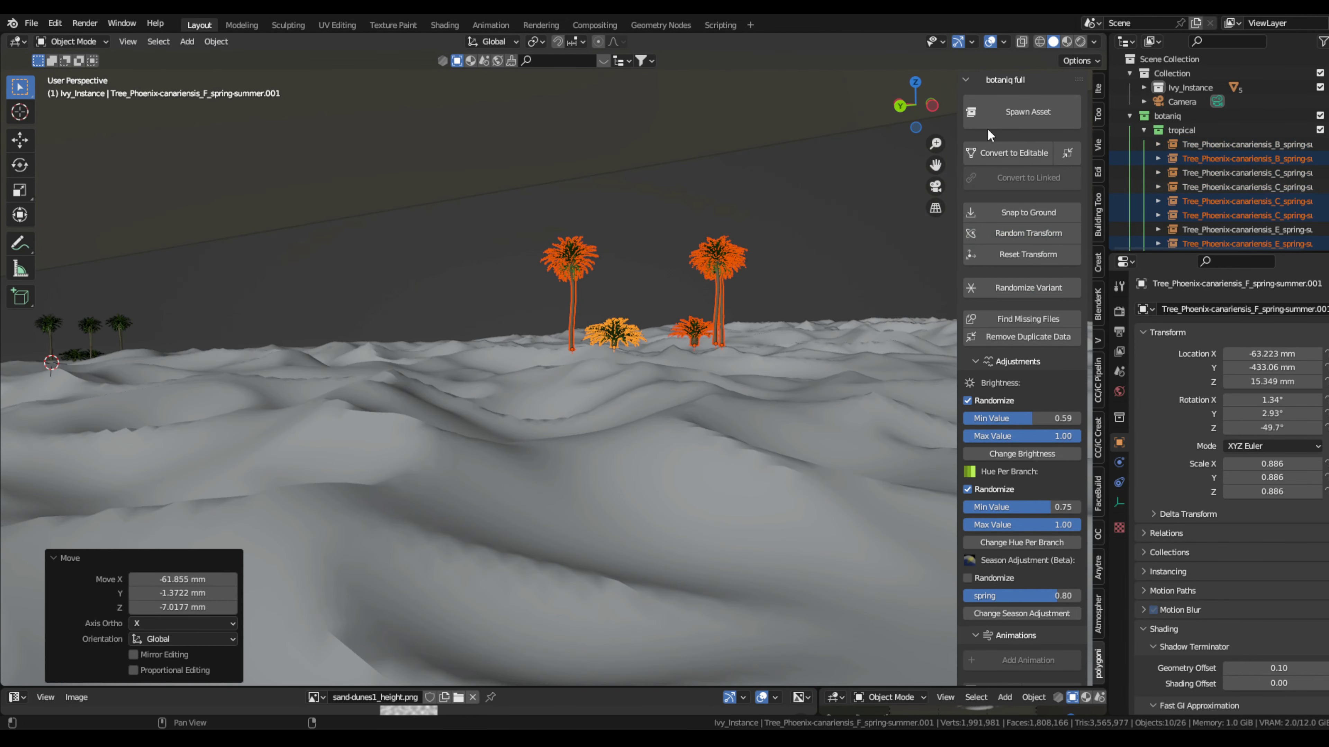
pyautogui.moveTo(761, 277)
pyautogui.mouseDown(button='middle')
pyautogui.moveTo(667, 350)
pyautogui.moveTo(526, 344)
pyautogui.moveTo(556, 367)
pyautogui.mouseUp(button='middle')
# Step: Duplicate the palm group into another cluster and check the palms through the camera
pyautogui.hotkey('shift', 'd')
pyautogui.click(667, 351)
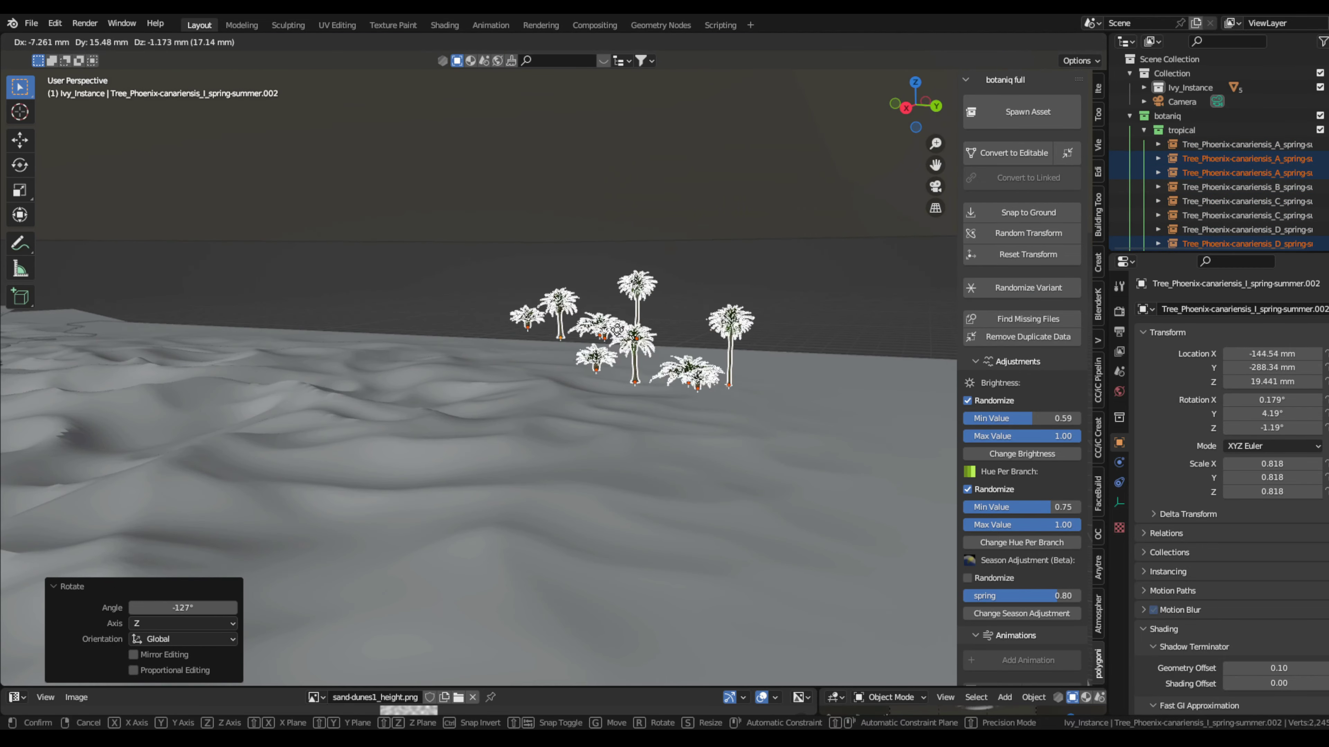
pyautogui.click(556, 367)
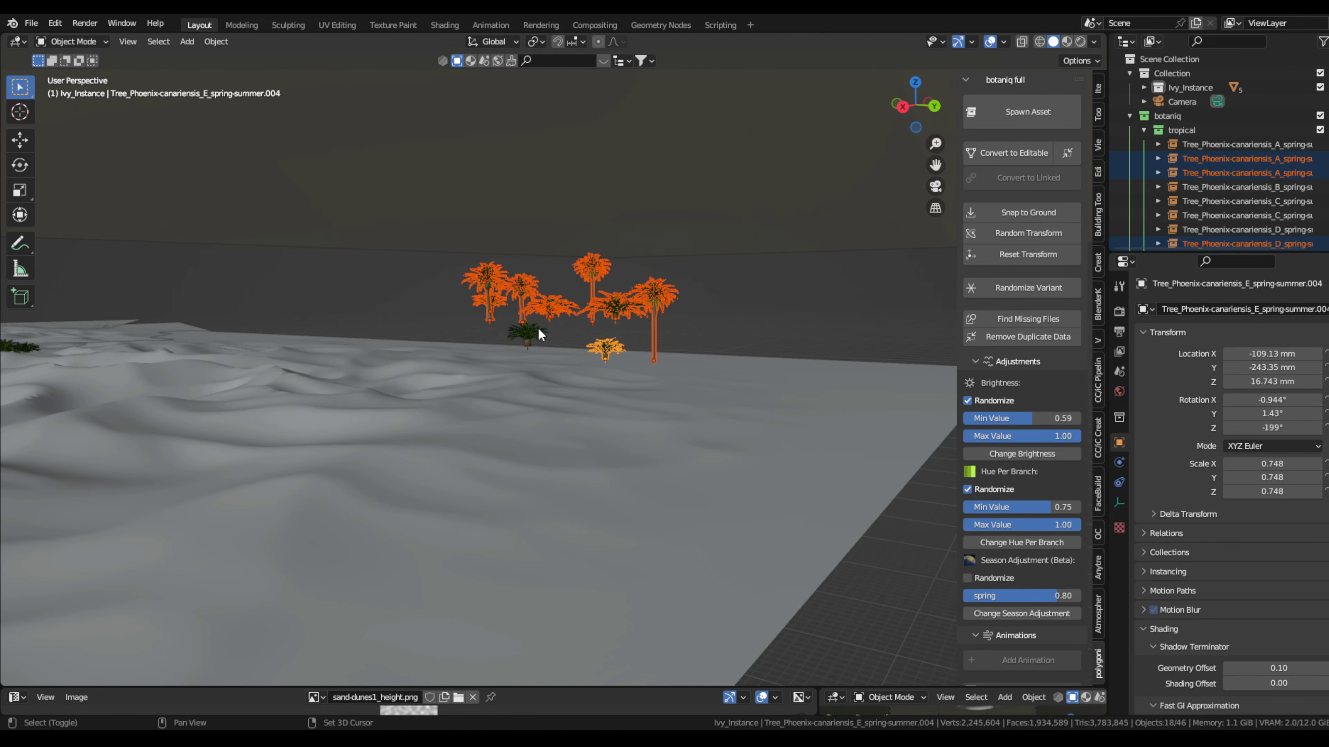
pyautogui.hotkey('alt', 'a')
pyautogui.press('KP_0')
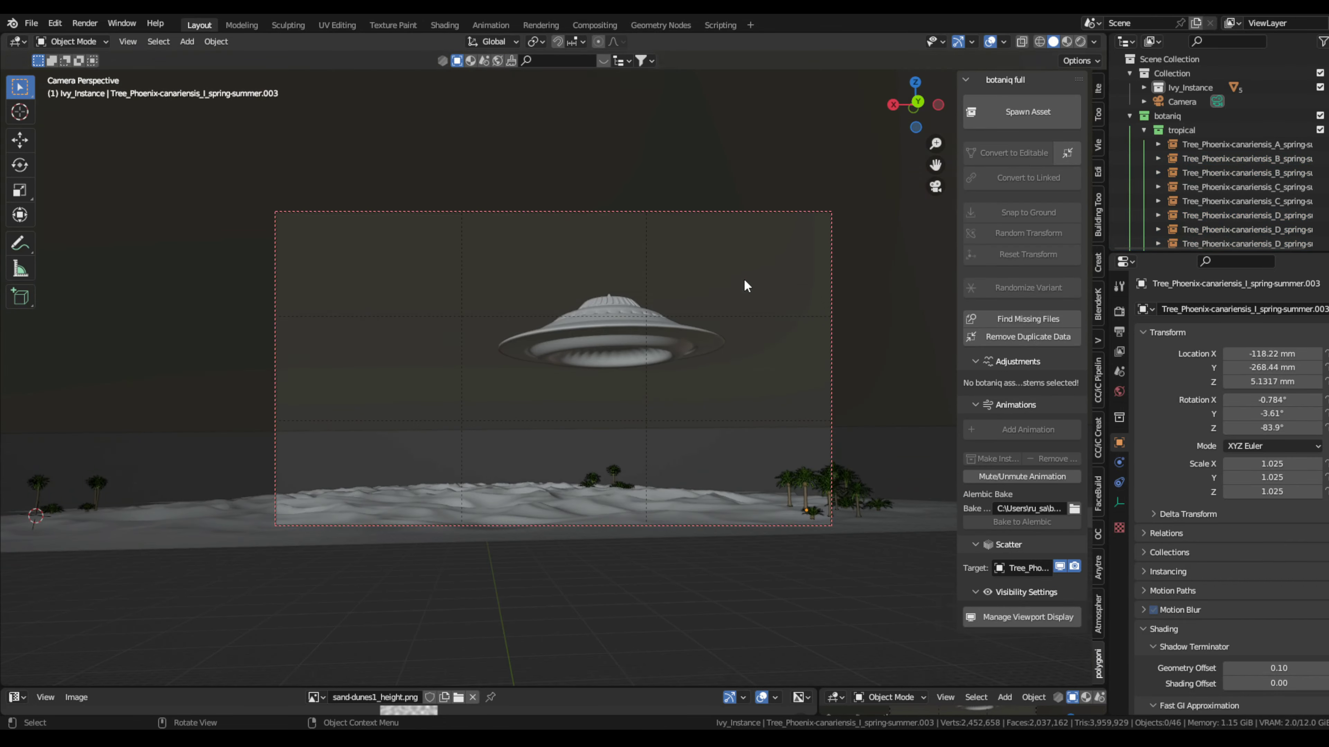
pyautogui.moveTo(744, 284); pyautogui.dragTo(703, 360, button='middle')
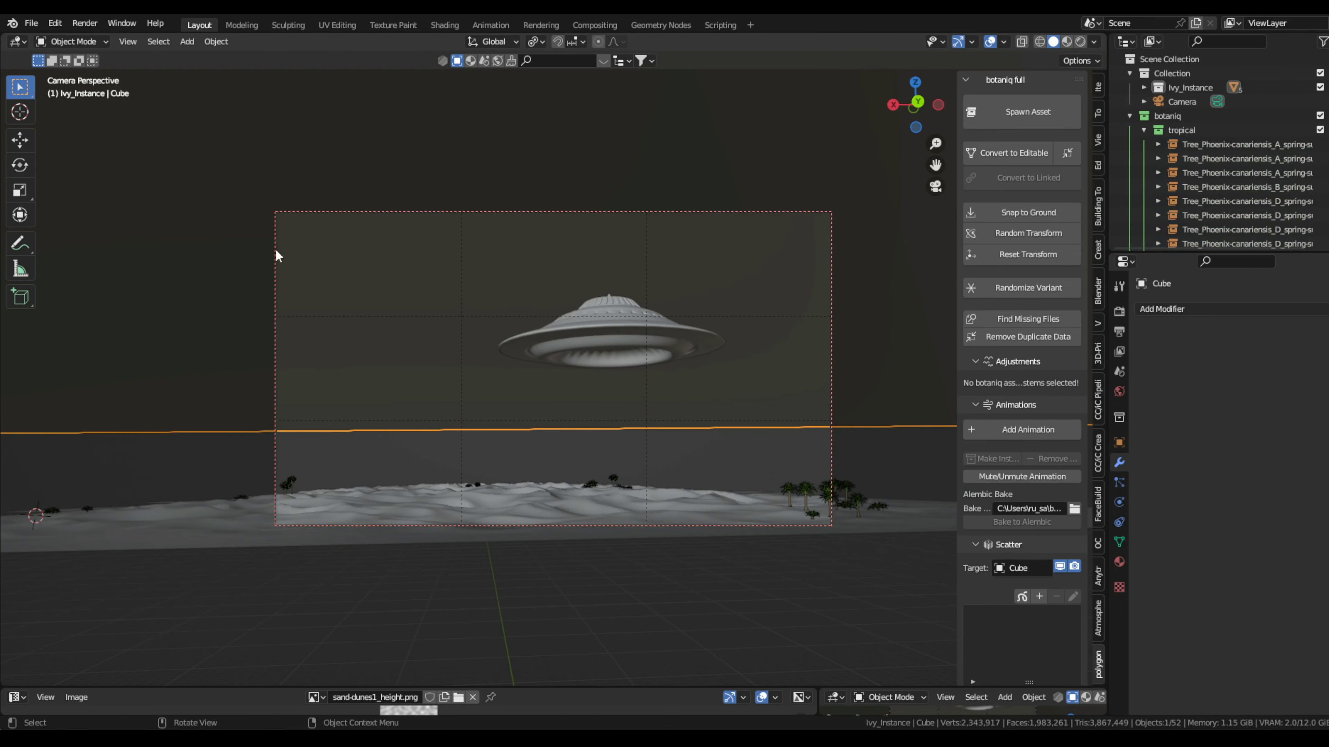
# Step: Show the Shader Editor below, then subdivide the Landscape dune mesh in Edit Mode
pyautogui.moveTo(471, 689); pyautogui.dragTo(471, 568)
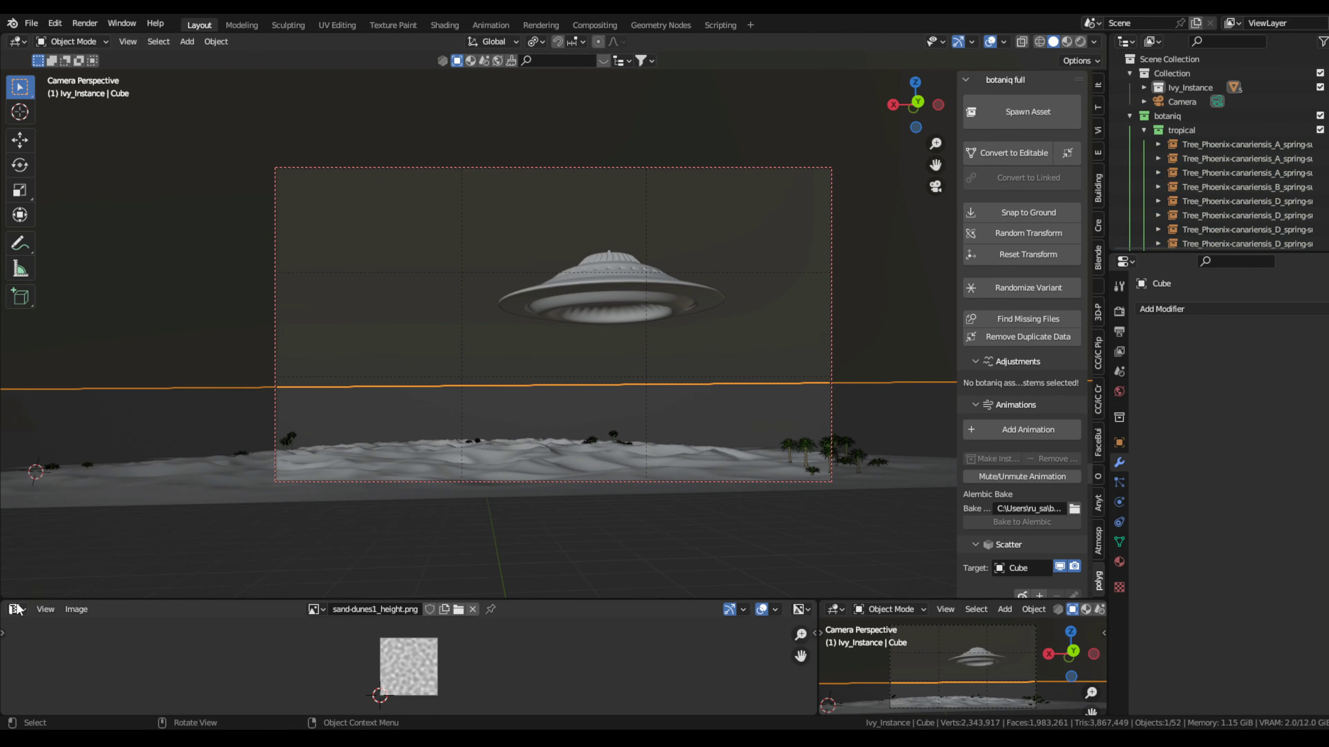
pyautogui.hotkey('shift', 'F3')
pyautogui.click(523, 450)
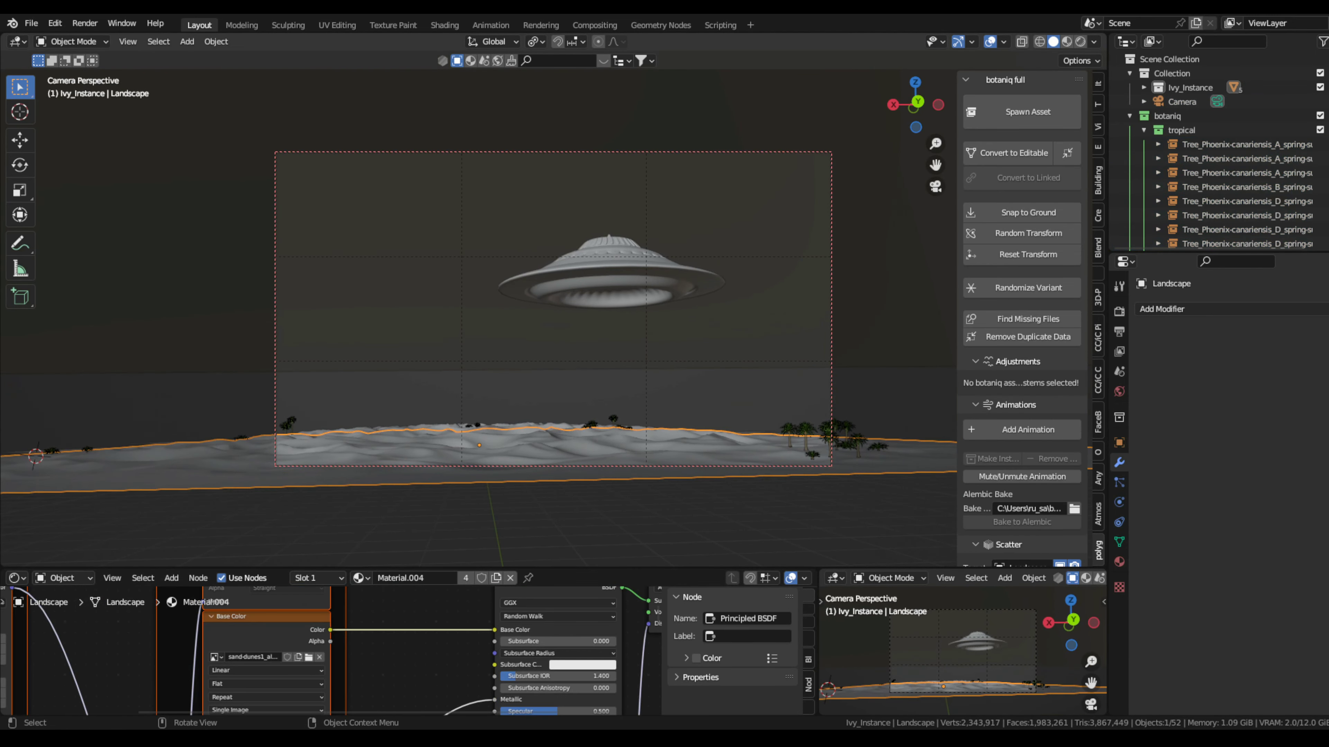
pyautogui.press('Tab')
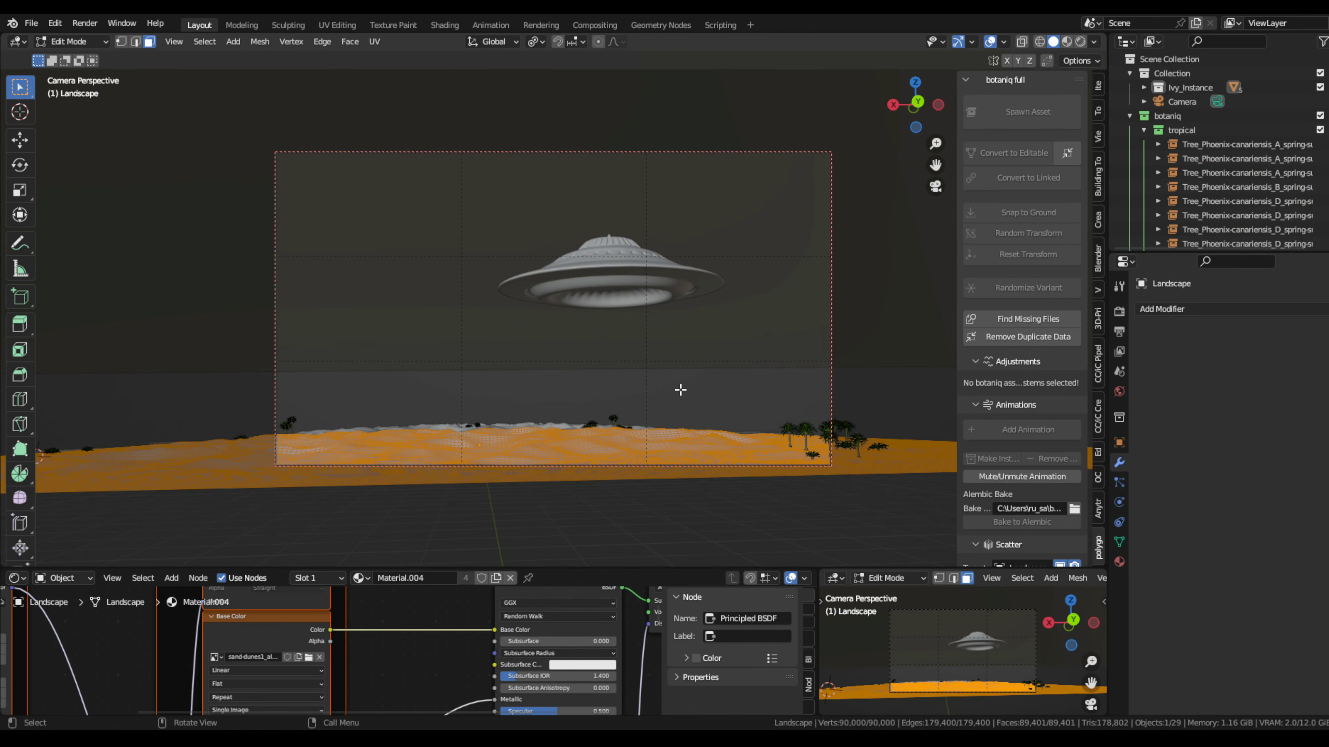
pyautogui.moveTo(676, 389); pyautogui.dragTo(616, 344, button='middle')
pyautogui.rightClick(615, 344)
pyautogui.click(616, 344)
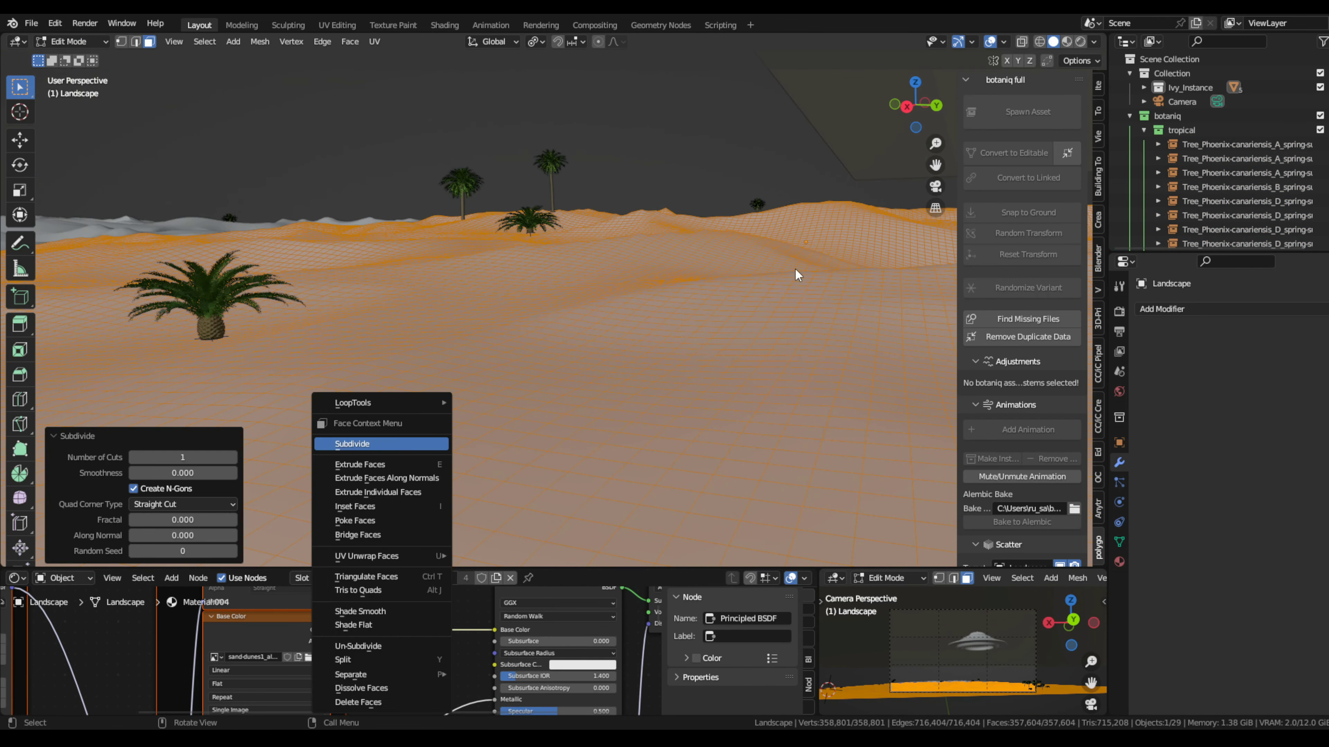
# Step: Duplicate the landscape and raise the copy about 18 mm along Z
pyautogui.press('Escape')
pyautogui.press('Tab')
pyautogui.press('KP_0')
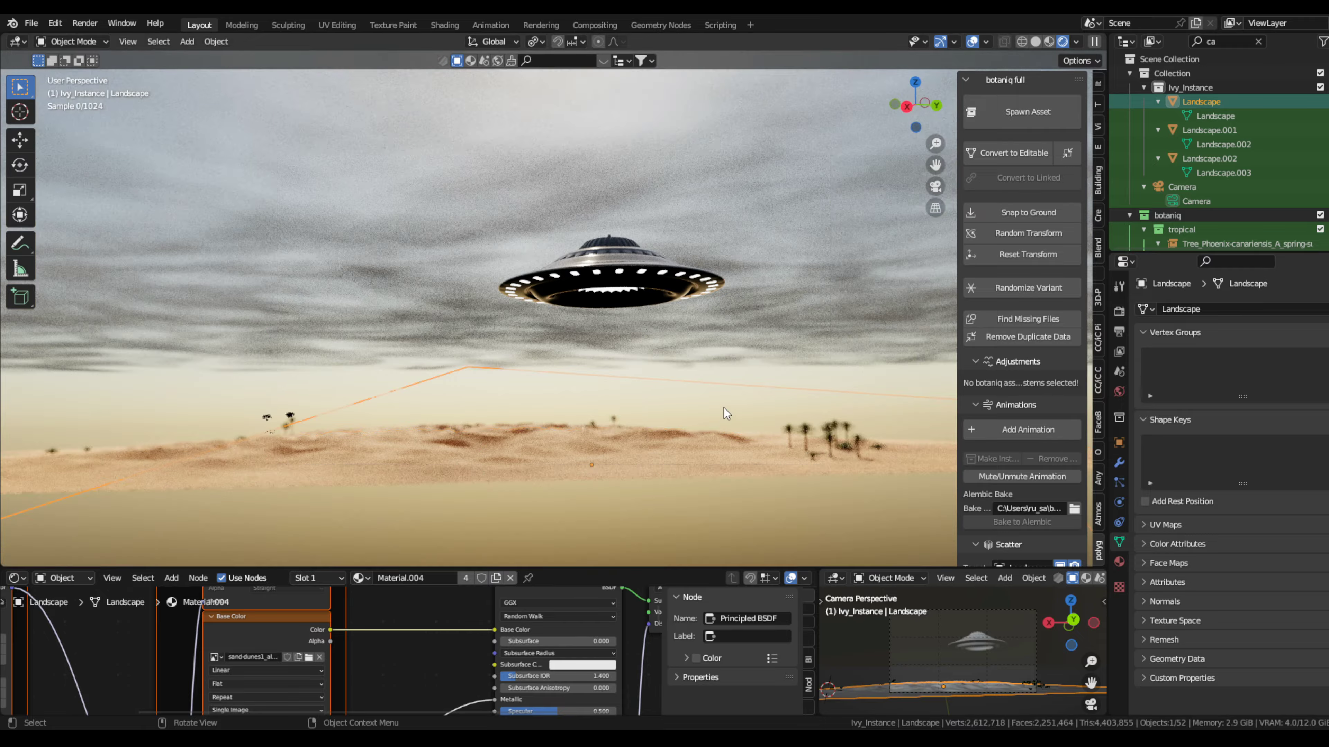
pyautogui.moveTo(575, 398); pyautogui.dragTo(659, 424, button='middle')
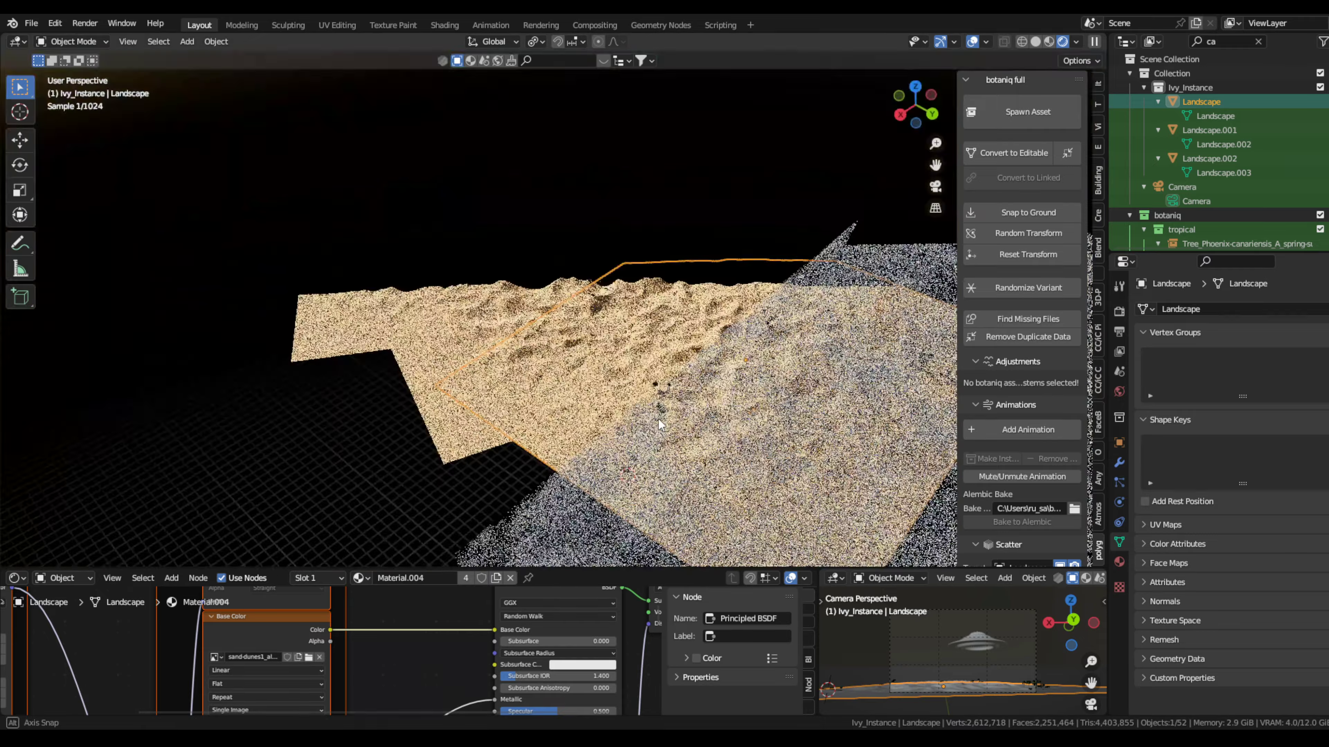
pyautogui.hotkey('shift', 'd')
pyautogui.moveTo(380, 386)
pyautogui.mouseDown(button='middle')
pyautogui.moveTo(660, 365)
pyautogui.moveTo(644, 378)
pyautogui.mouseUp(button='middle')
pyautogui.press('g')
pyautogui.press('z')
pyautogui.click(661, 365)
# Step: Duplicate the raised copy, tilt it about the X axis and adjust its height
pyautogui.hotkey('shift', 'd')
pyautogui.press('r')
pyautogui.press('x')
pyautogui.click(643, 377)
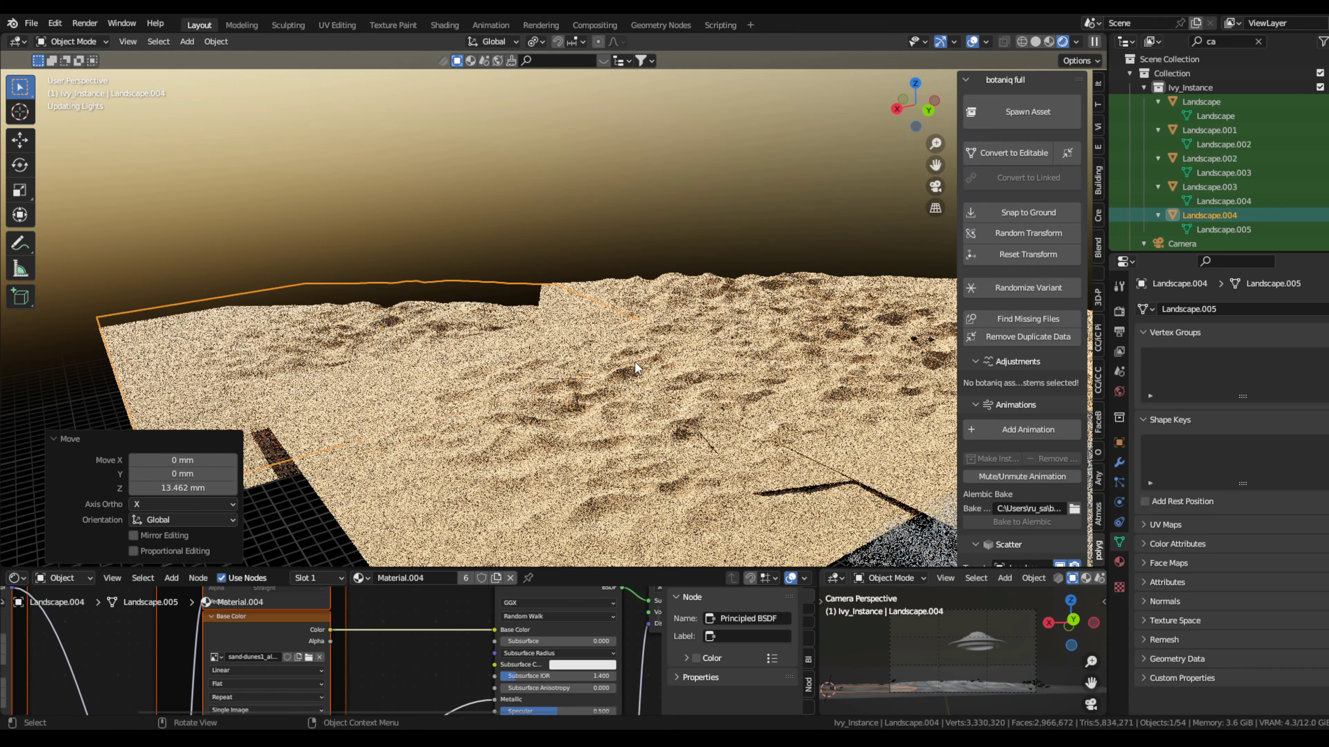
pyautogui.press('g')
pyautogui.press('z')
pyautogui.click(684, 350)
# Step: Reposition the latest dune copy 488 mm along Y at 13.3 mm height, checking through the camera
pyautogui.moveTo(636, 367); pyautogui.dragTo(793, 365, button='middle')
pyautogui.press('g')
pyautogui.click(610, 356)
pyautogui.press('KP_0')
pyautogui.moveTo(606, 329); pyautogui.dragTo(471, 409, button='middle')
pyautogui.press('g')
pyautogui.press('y')
pyautogui.click(475, 419)
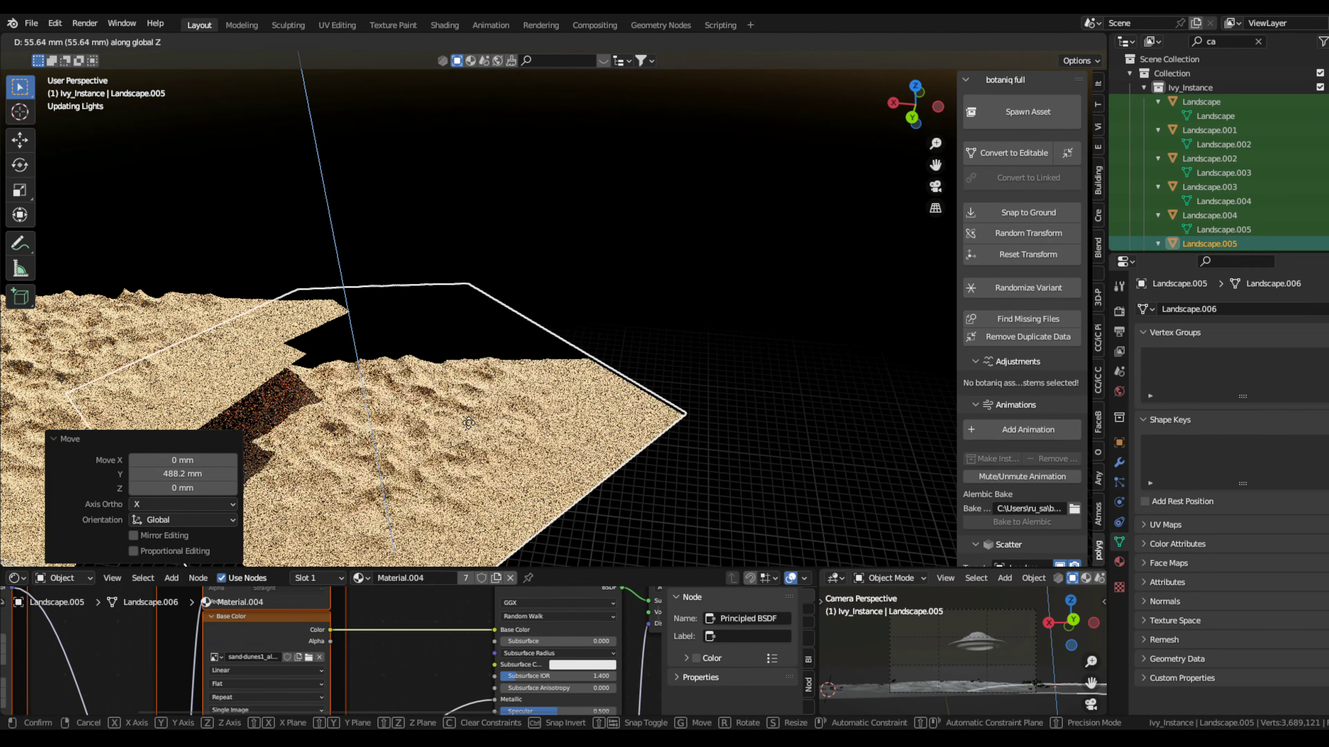
pyautogui.press('g')
pyautogui.press('z')
pyautogui.click(476, 429)
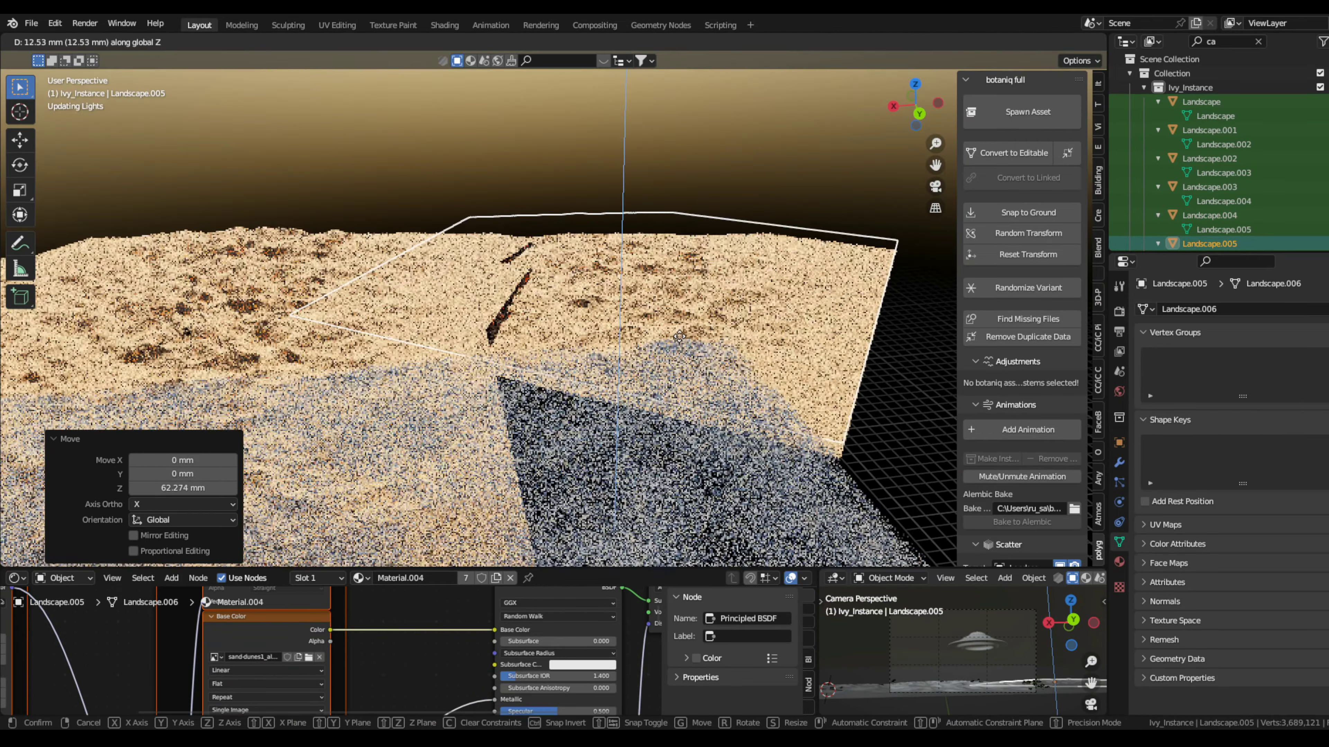
pyautogui.press('KP_0')
pyautogui.click(1119, 311)
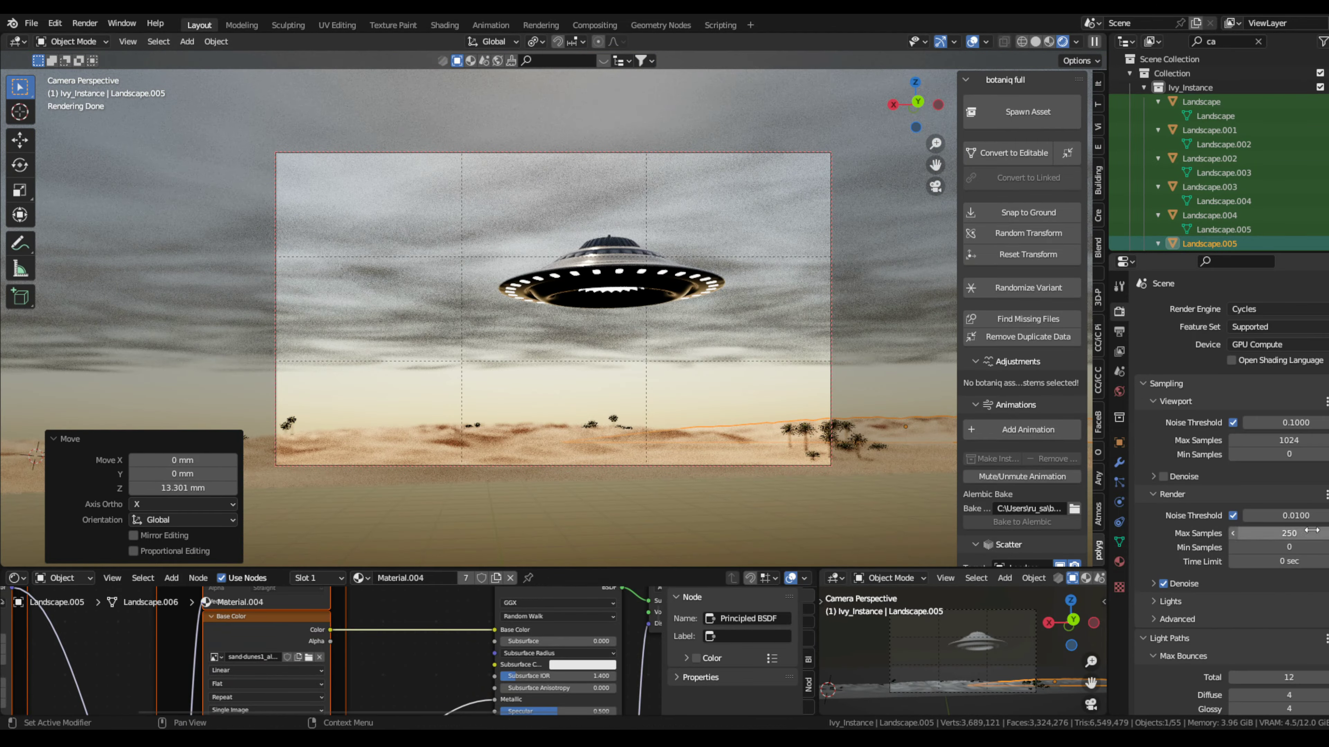